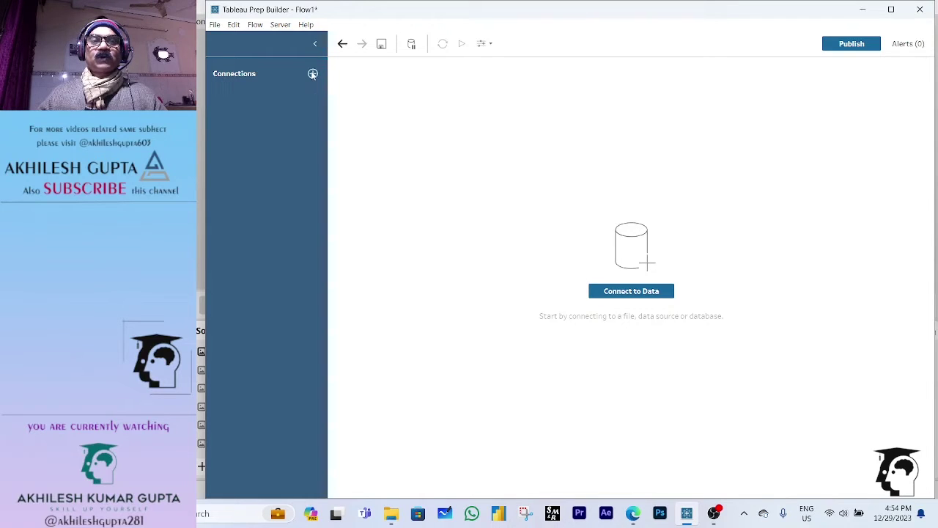
# Connect to the Microsoft Excel file MY SALES in the tp folder on the Desktop
pyautogui.click(312, 74)
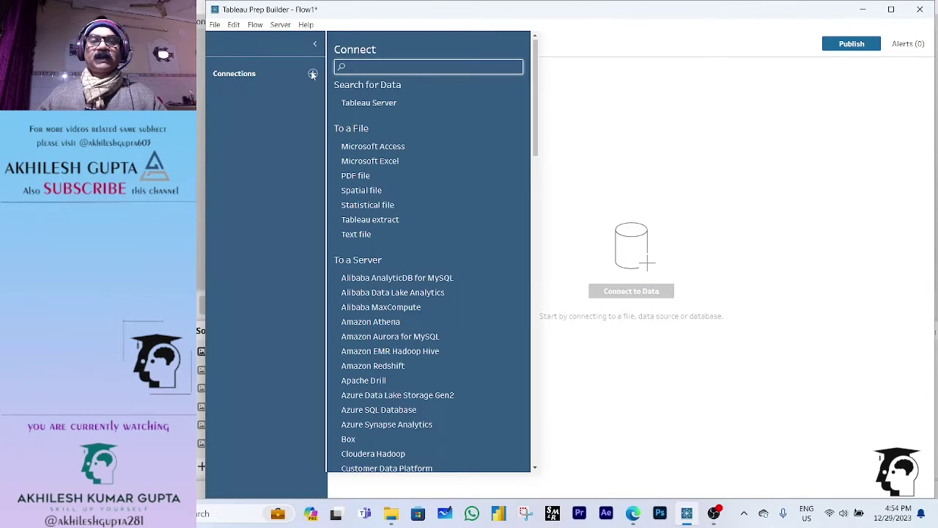
pyautogui.click(368, 163)
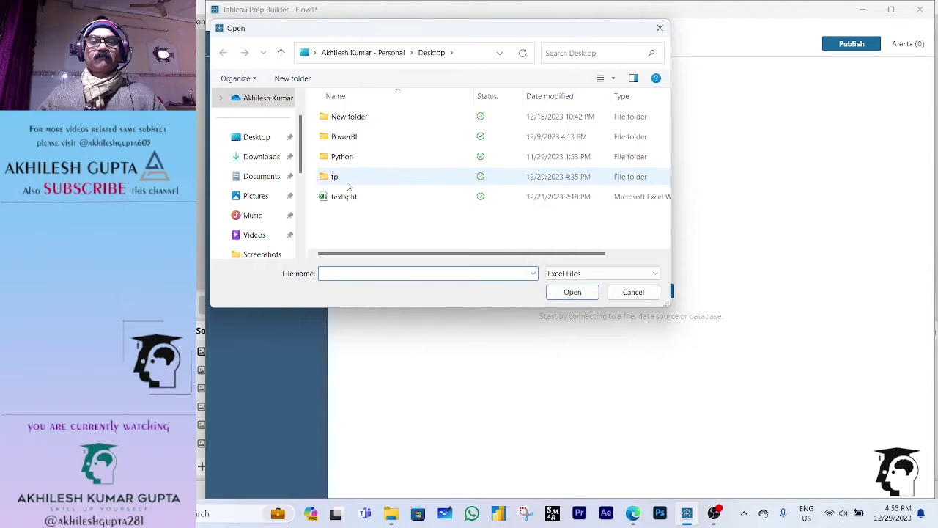
pyautogui.doubleClick(347, 180)
pyautogui.scroll(-1, 415, 188)
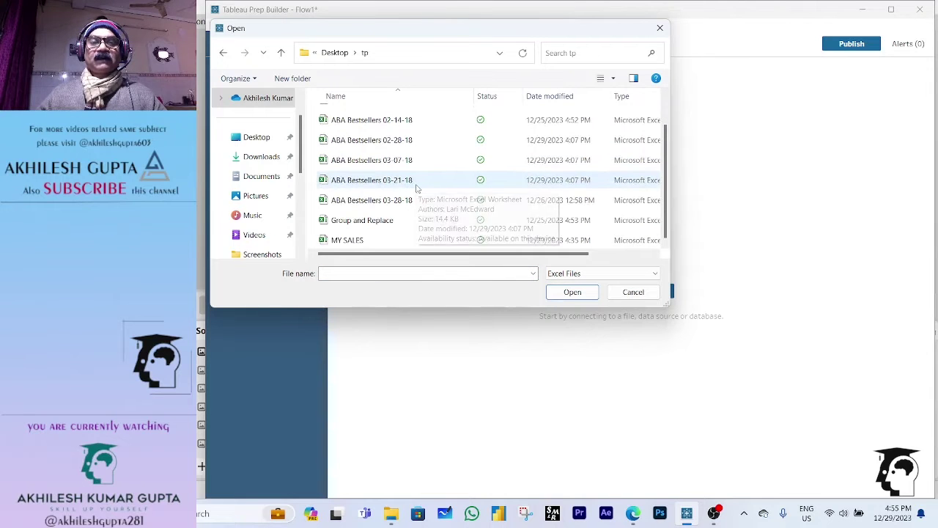
pyautogui.doubleClick(366, 241)
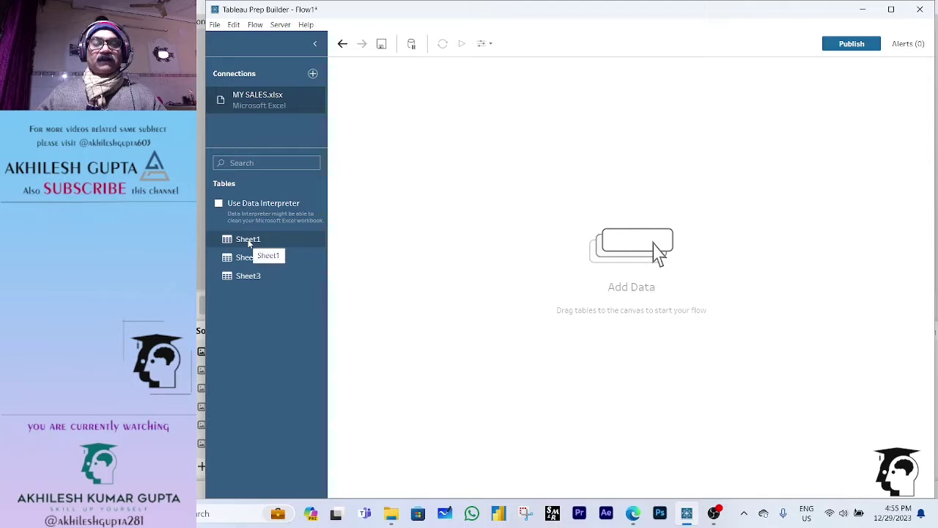
# Add the Sheet1 table to the flow and attach a cleaning step to it
pyautogui.moveTo(247, 241); pyautogui.dragTo(429, 143)
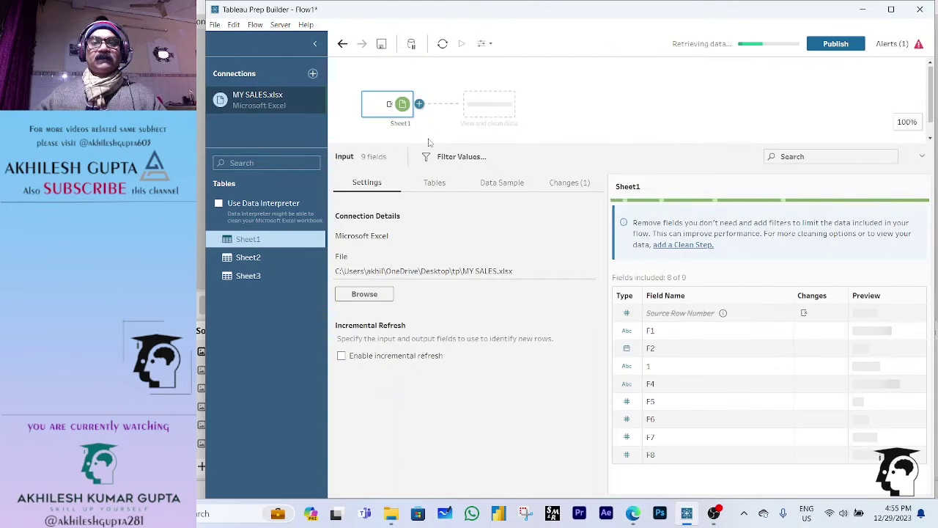
pyautogui.click(487, 108)
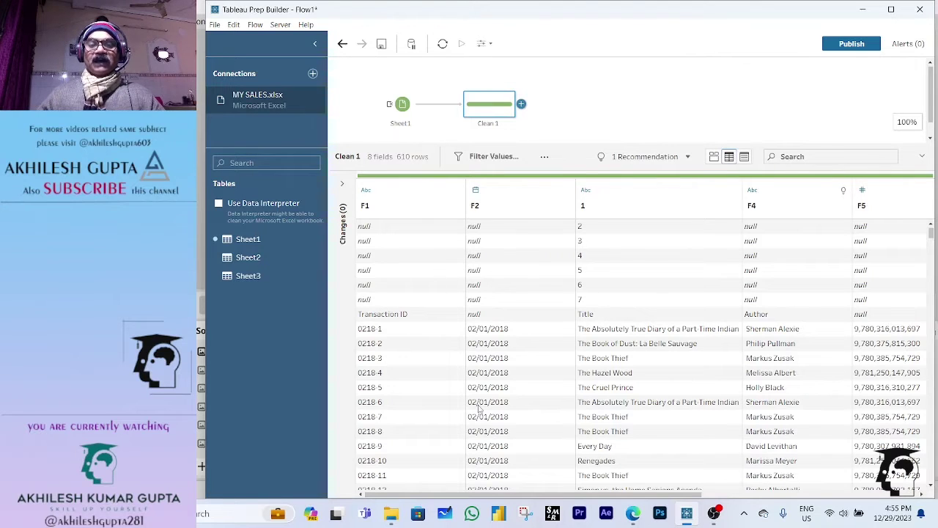
# Switch to the MY SALES workbook in Excel and examine the rows above the table and the records below them
pyautogui.click(401, 521)
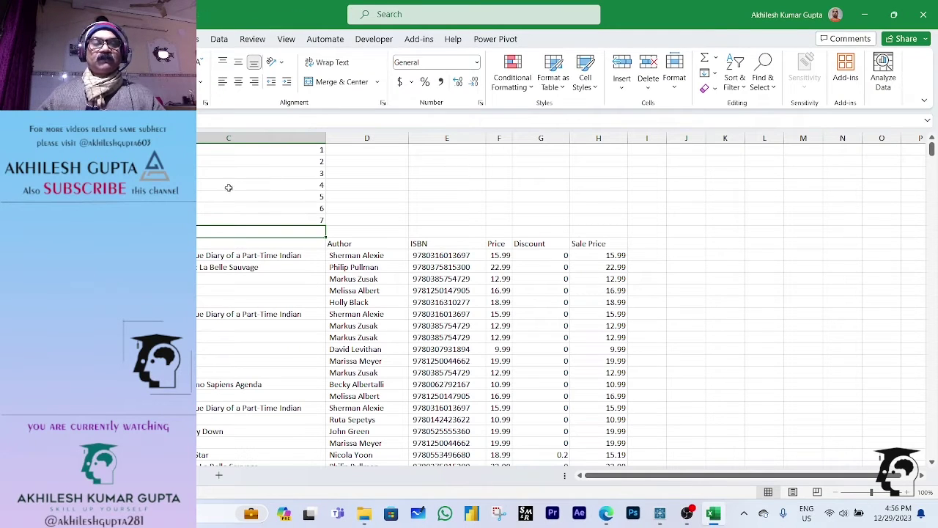
pyautogui.moveTo(205, 150); pyautogui.dragTo(595, 229)
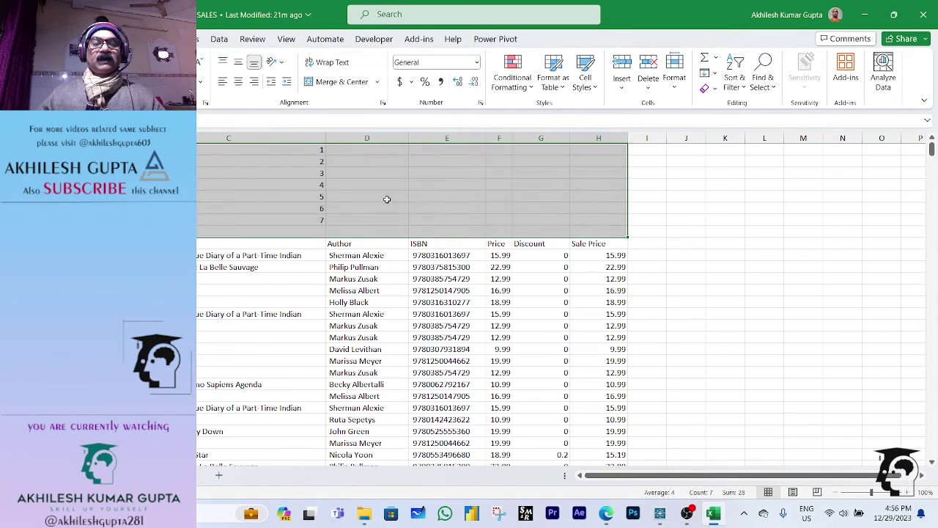
pyautogui.moveTo(312, 145); pyautogui.dragTo(312, 219)
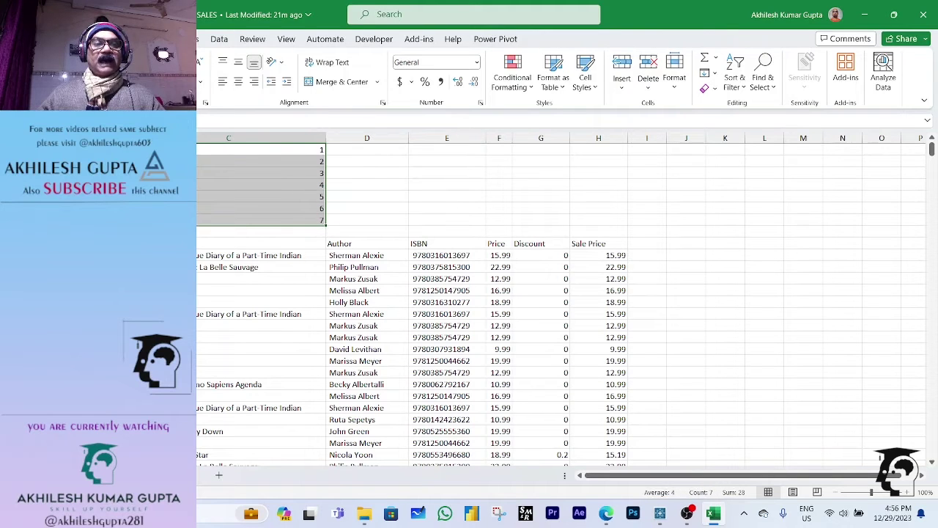
pyautogui.click(9, 232)
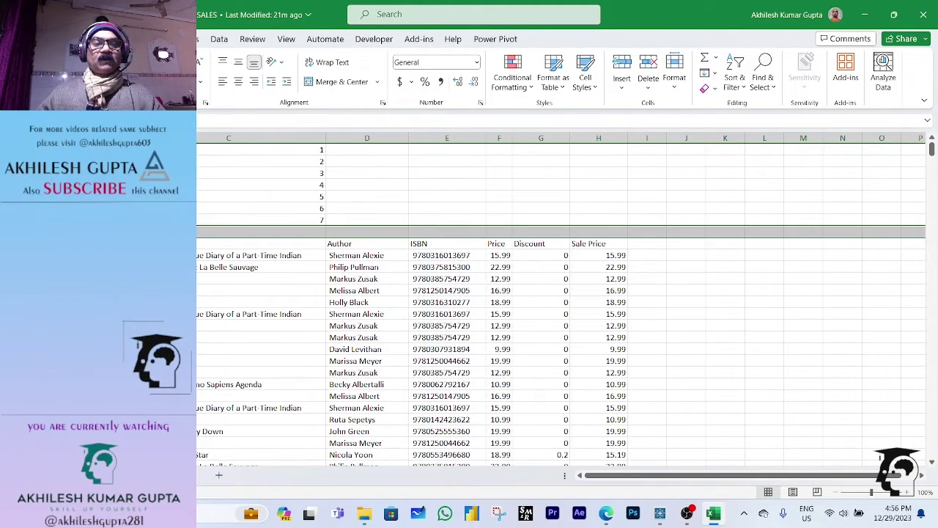
pyautogui.scroll(-3, 256, 286)
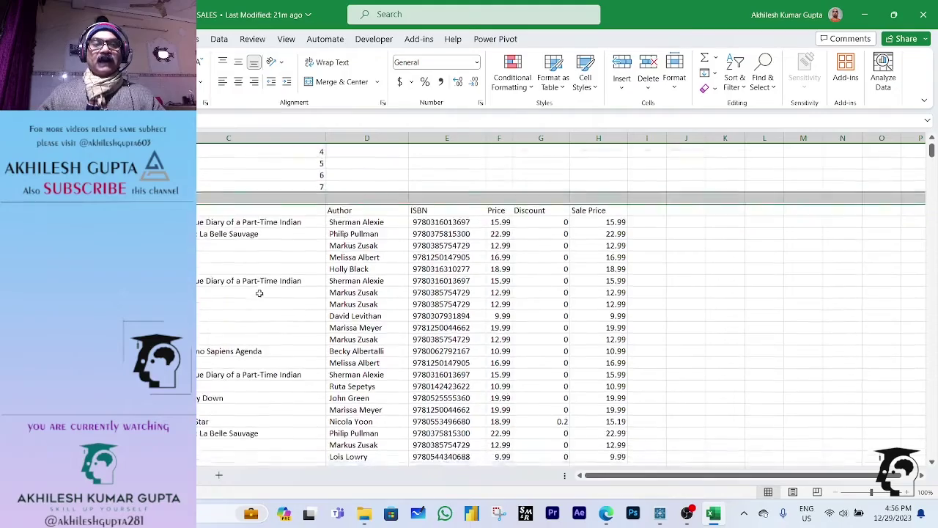
pyautogui.scroll(-10, 265, 287)
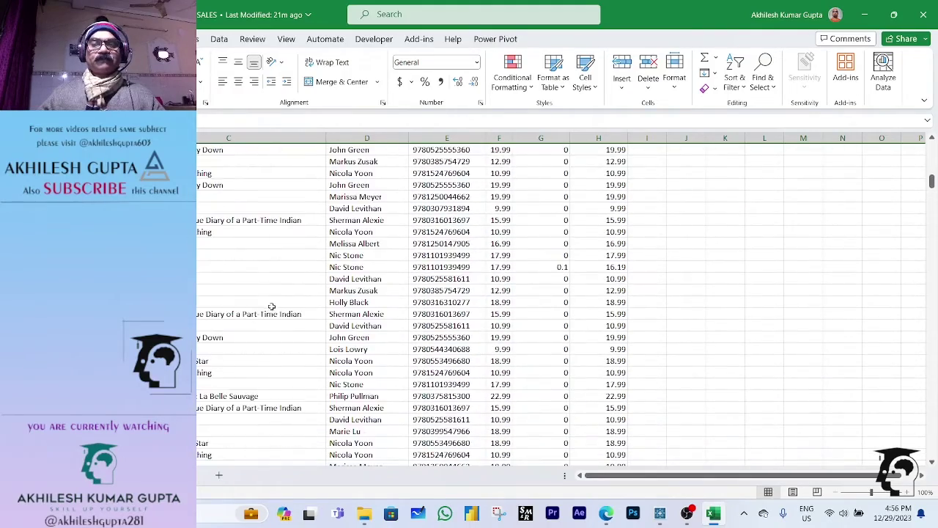
pyautogui.scroll(12, 273, 303)
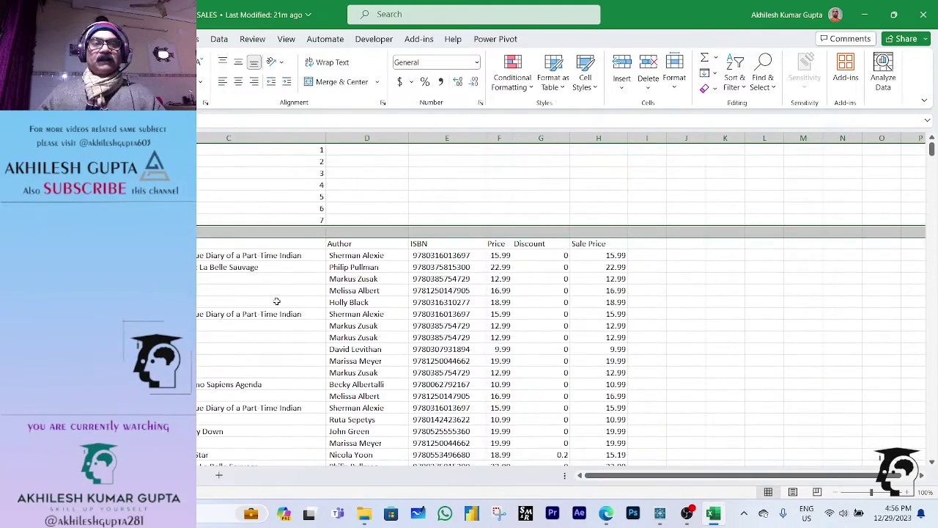
pyautogui.click(277, 301)
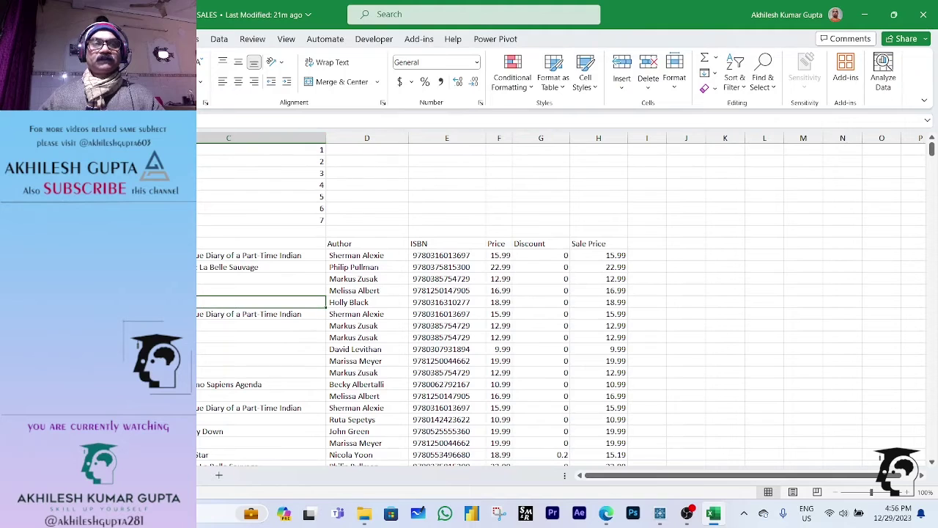
# Restore the Excel window from full screen and resize it so row numbers, column A and more data rows are in view
pyautogui.click(893, 14)
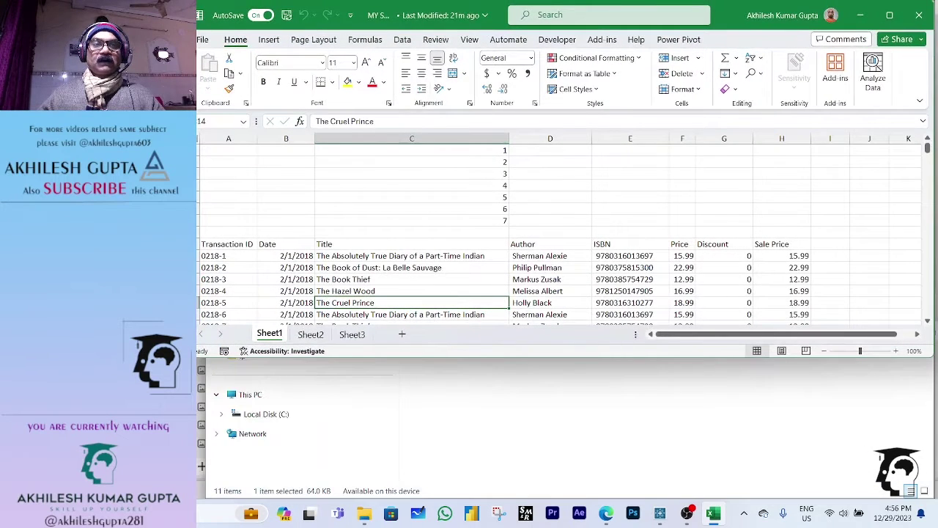
pyautogui.moveTo(184, 220); pyautogui.dragTo(210, 220)
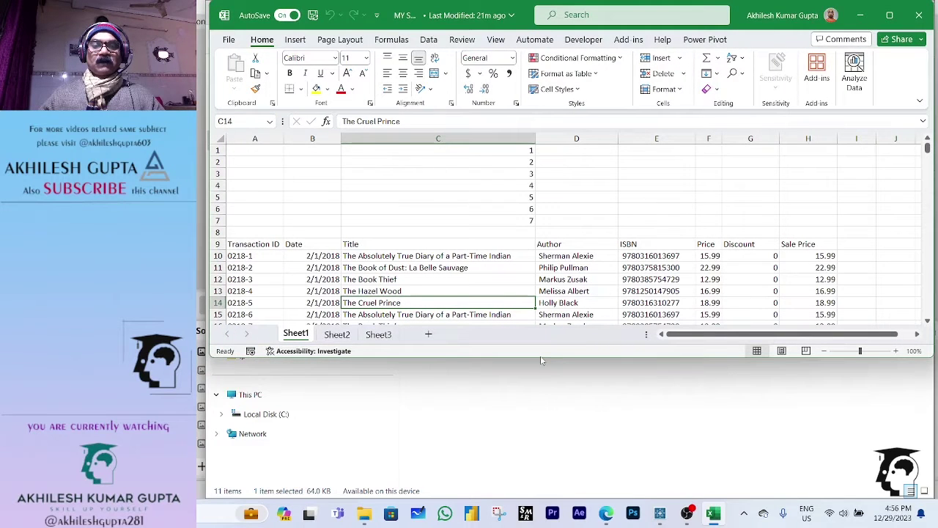
pyautogui.moveTo(540, 357); pyautogui.dragTo(543, 498)
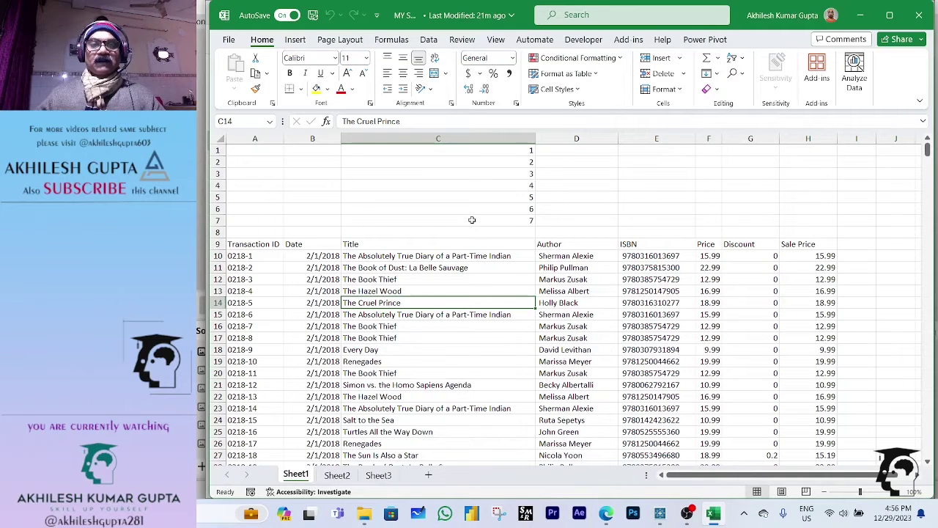
# Examine the extra rows 1 to 8 on Sheet1 and the column headers from Transaction ID to Sale Price in row 9
pyautogui.click(443, 186)
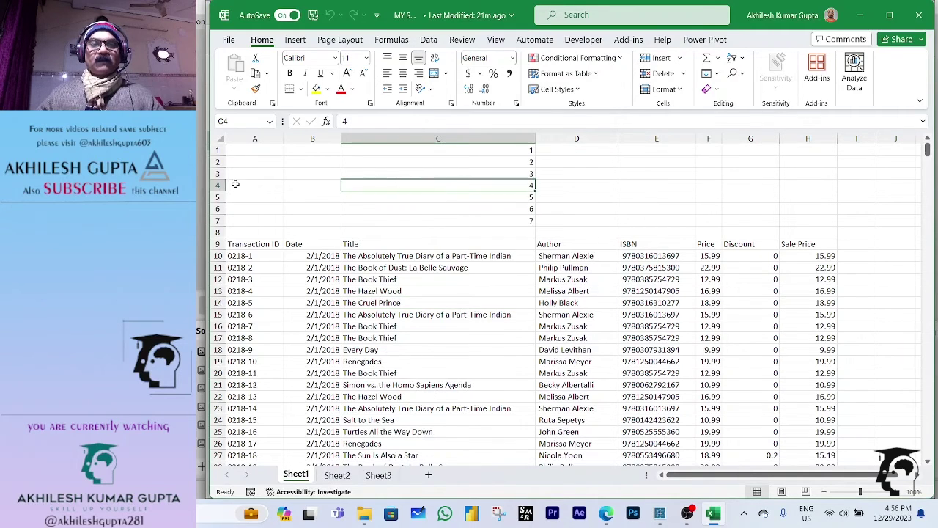
pyautogui.click(232, 149)
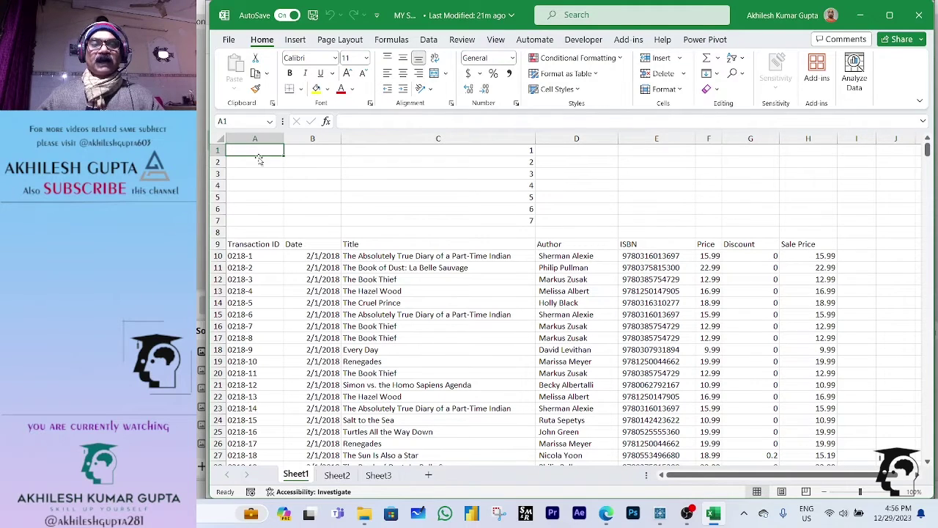
pyautogui.click(242, 235)
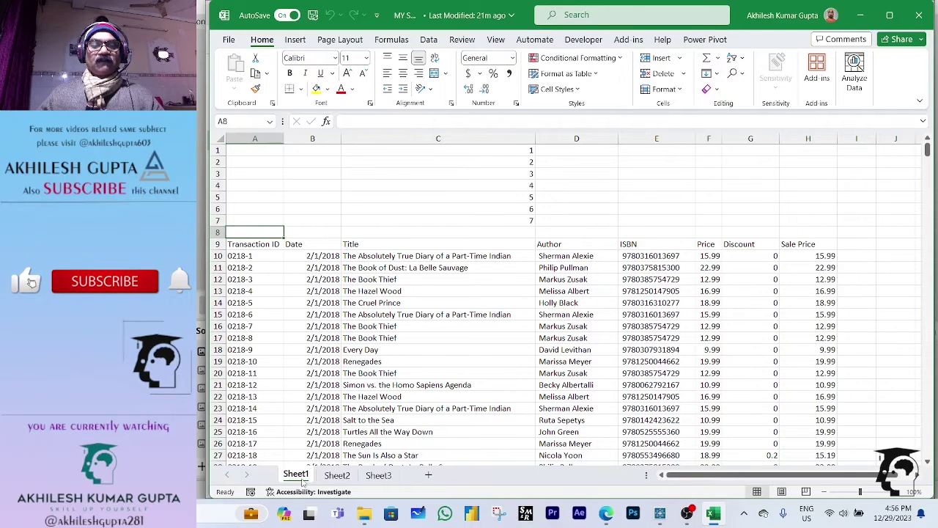
pyautogui.moveTo(245, 150); pyautogui.dragTo(806, 234)
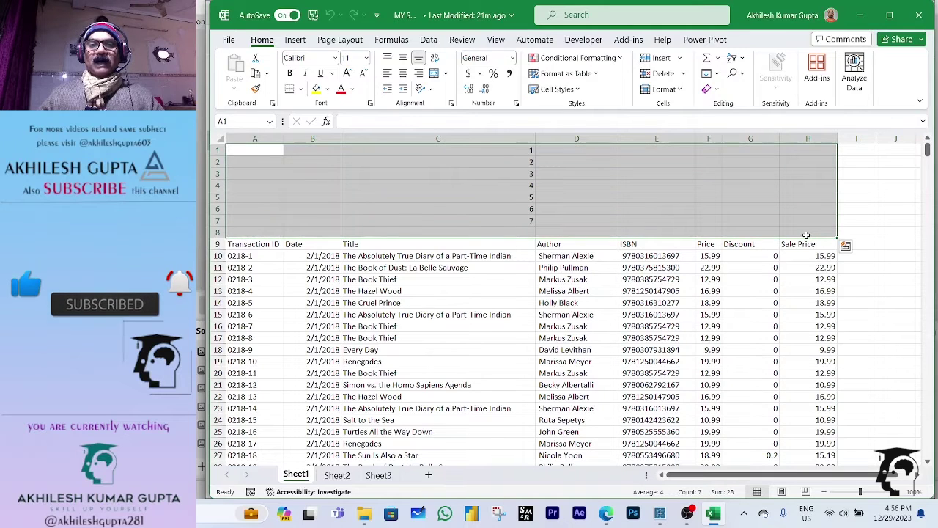
pyautogui.moveTo(520, 148); pyautogui.dragTo(528, 227)
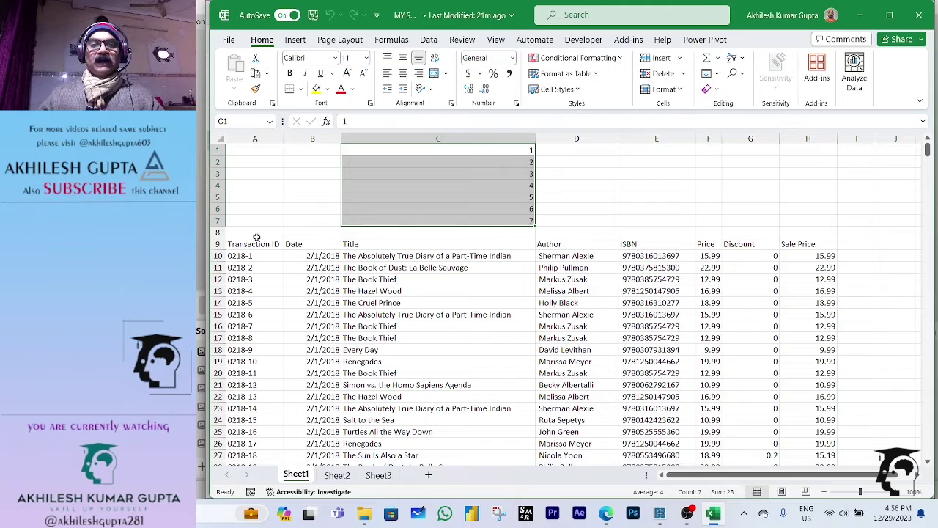
pyautogui.click(216, 232)
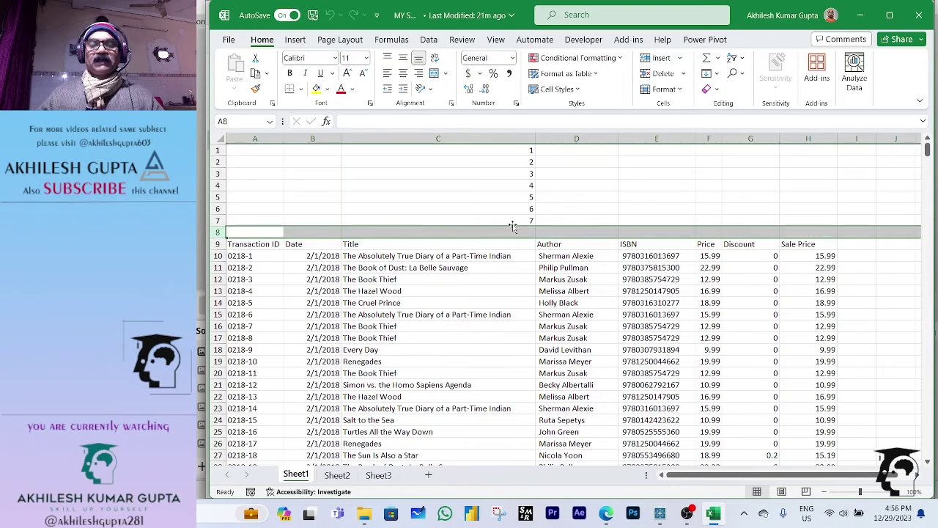
pyautogui.scroll(-8, 630, 289)
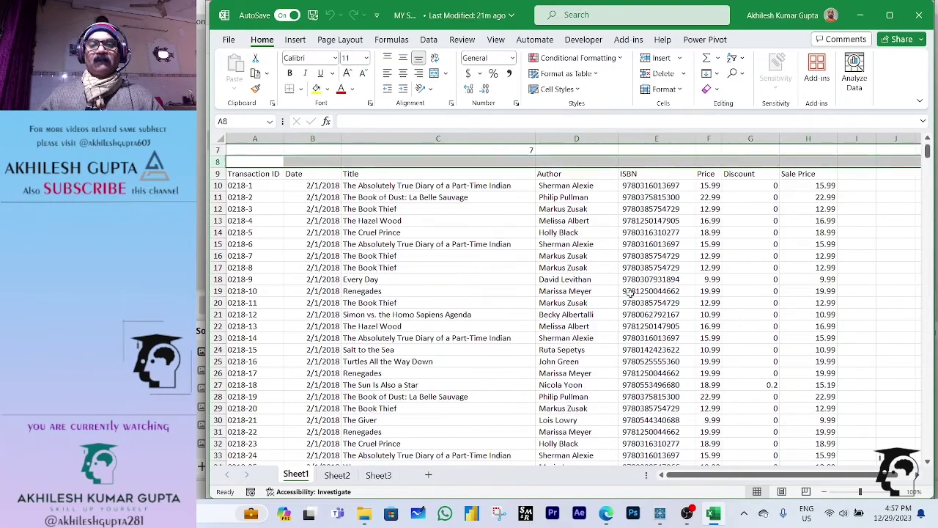
pyautogui.scroll(8, 630, 298)
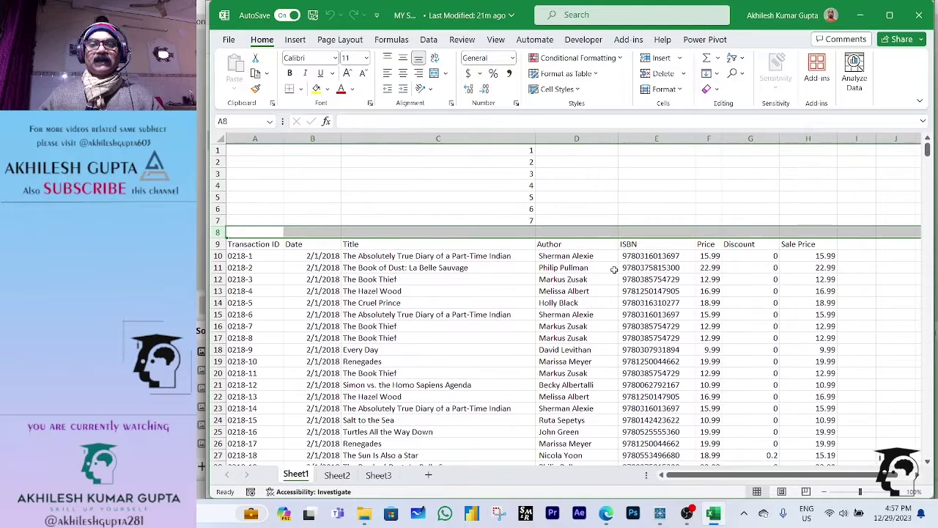
pyautogui.click(248, 245)
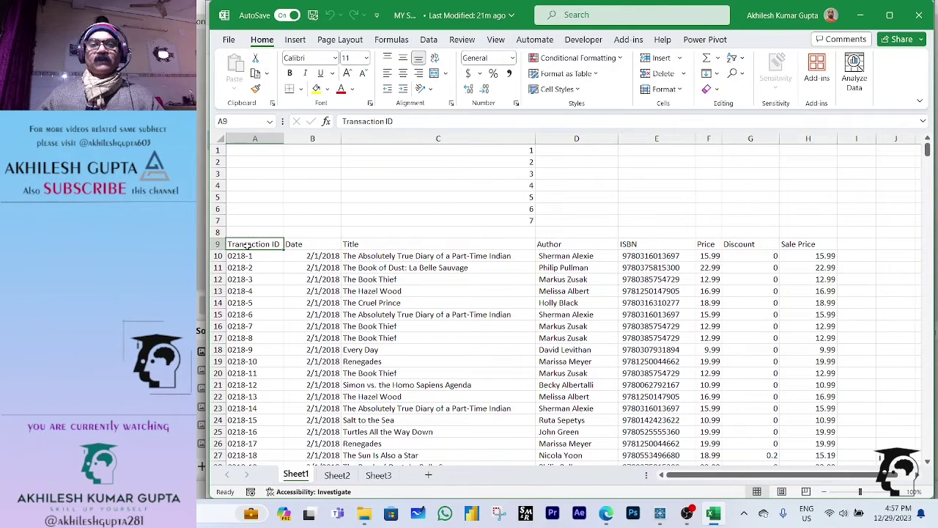
pyautogui.moveTo(247, 246); pyautogui.dragTo(800, 243)
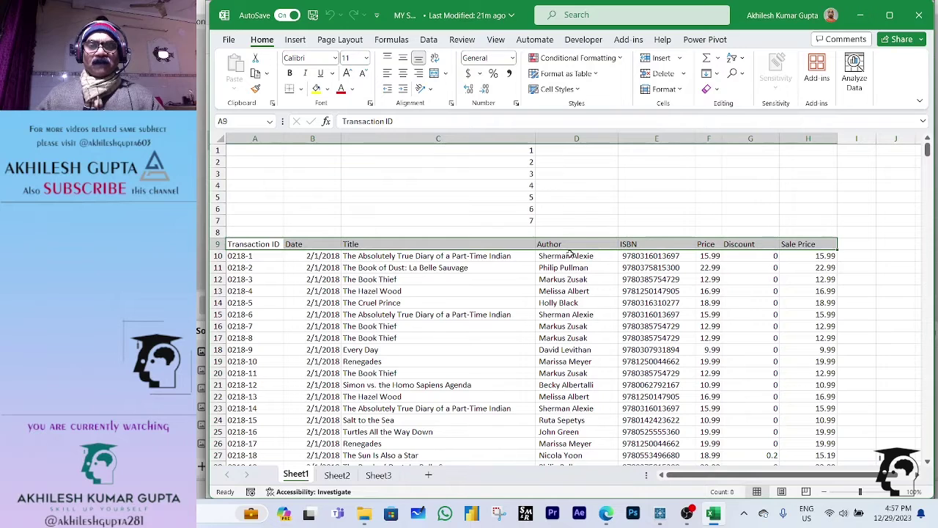
pyautogui.click(487, 210)
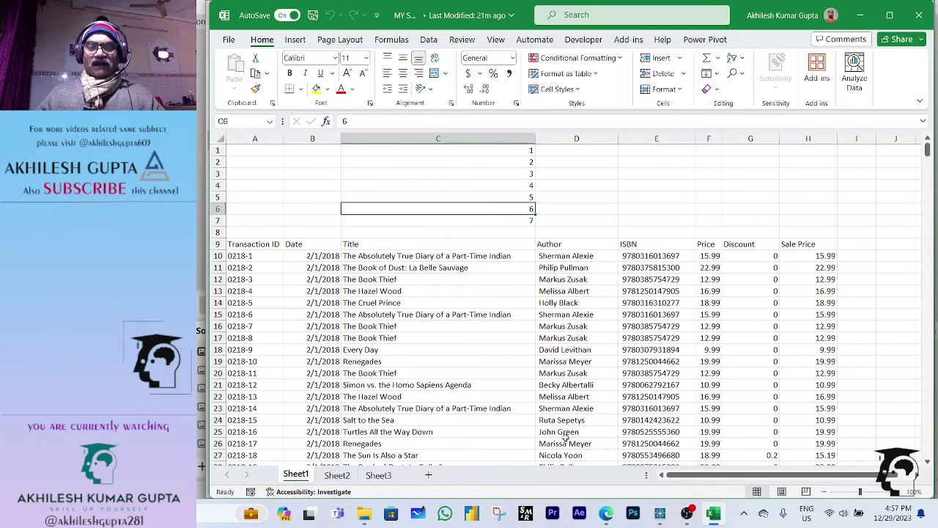
# Switch back to Tableau Prep Builder and turn on Use Data Interpreter for the MY SALES connection
pyautogui.click(661, 516)
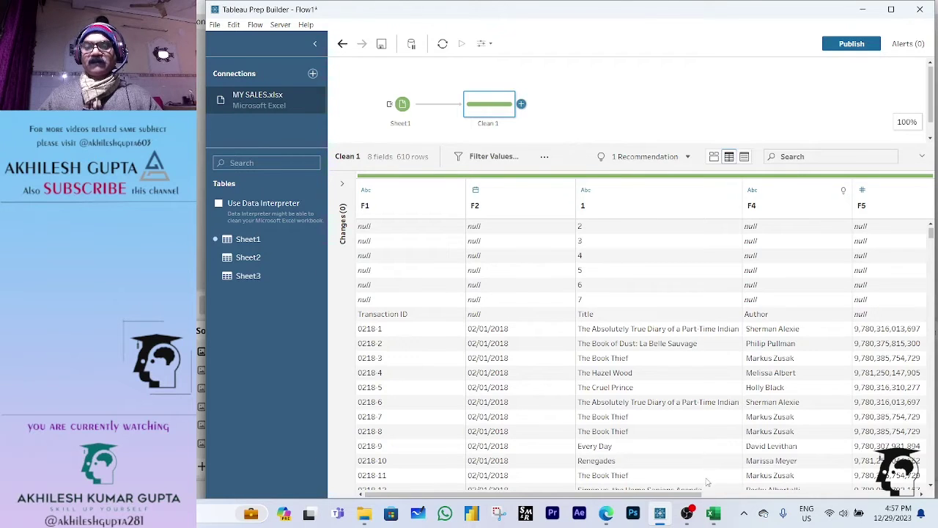
pyautogui.moveTo(695, 496); pyautogui.dragTo(530, 515)
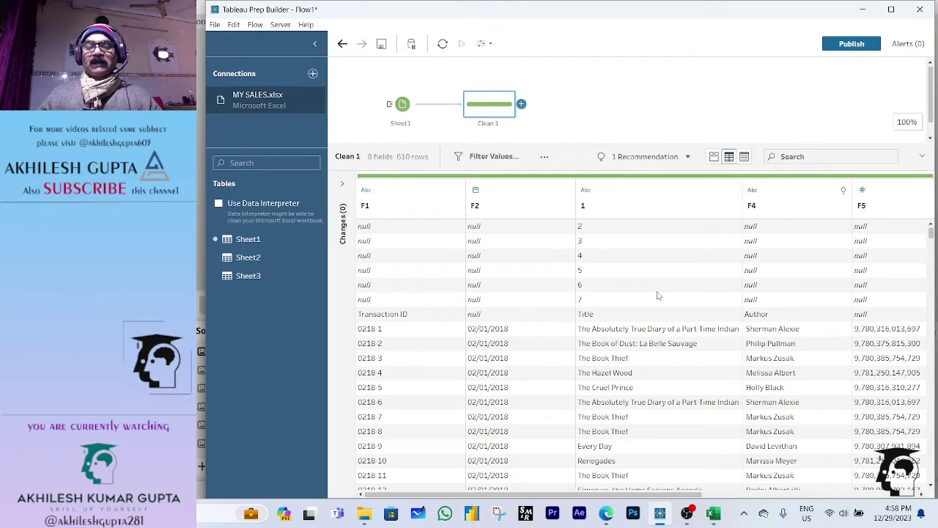
pyautogui.click(218, 206)
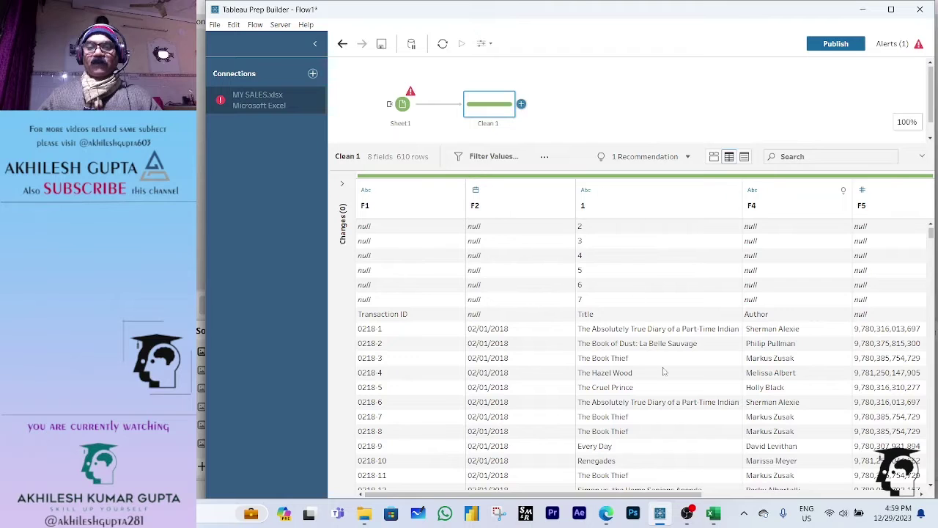
# Switch to Excel and close the MY SALES workbook
pyautogui.click(710, 515)
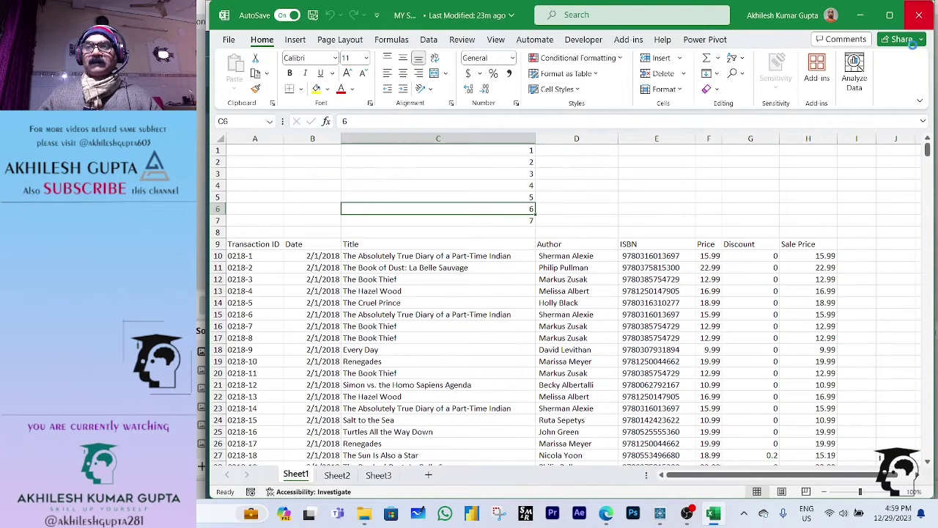
pyautogui.click(920, 16)
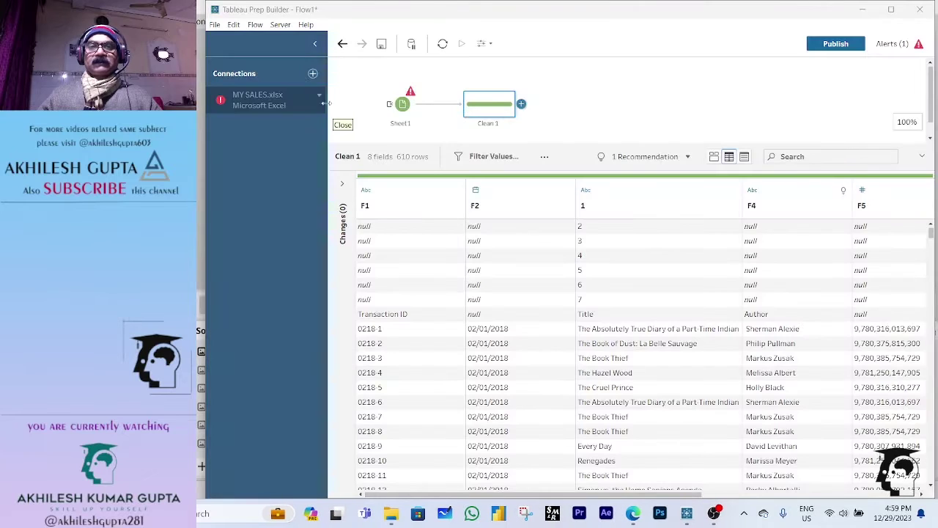
# Undo the last change to the flow and open the Clean 1 step to view its data
pyautogui.click(342, 44)
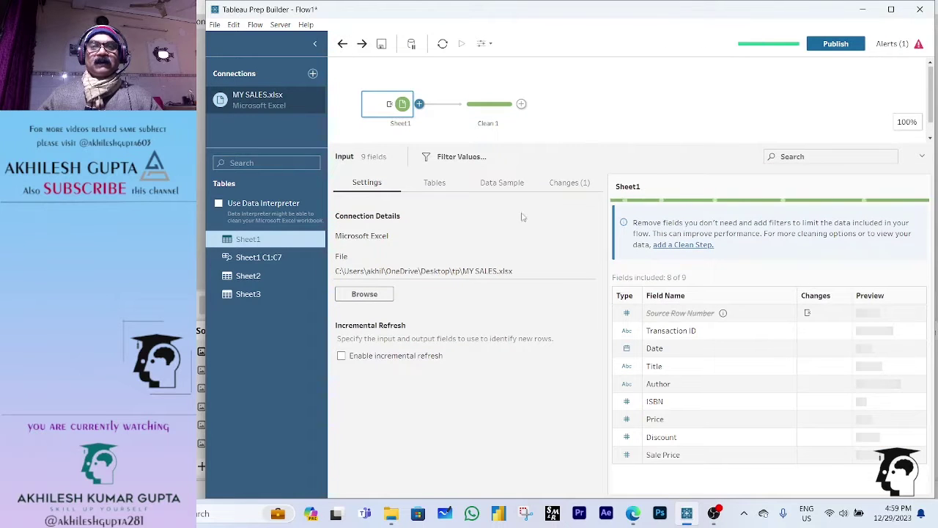
pyautogui.click(492, 106)
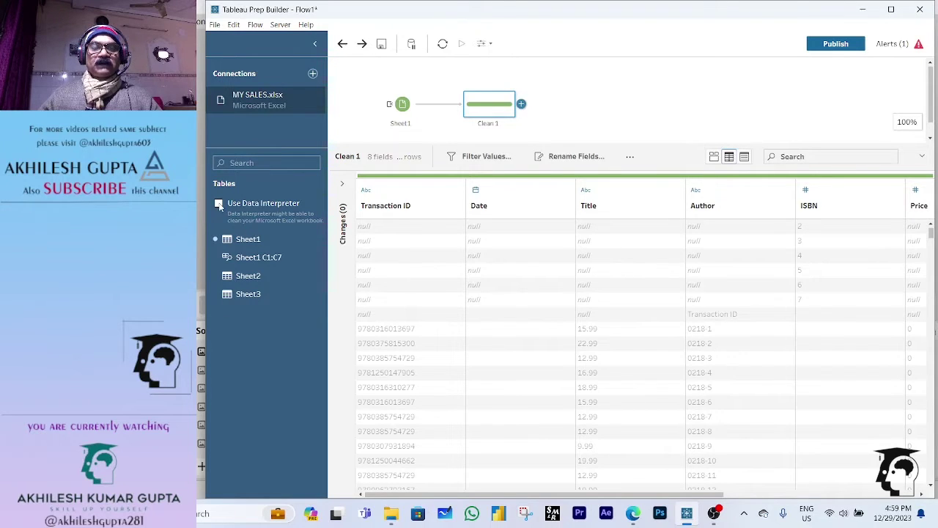
# Turn on Use Data Interpreter for the MY SALES connection and view the cleaned Sheet1 data in the Clean 1 step
pyautogui.click(218, 205)
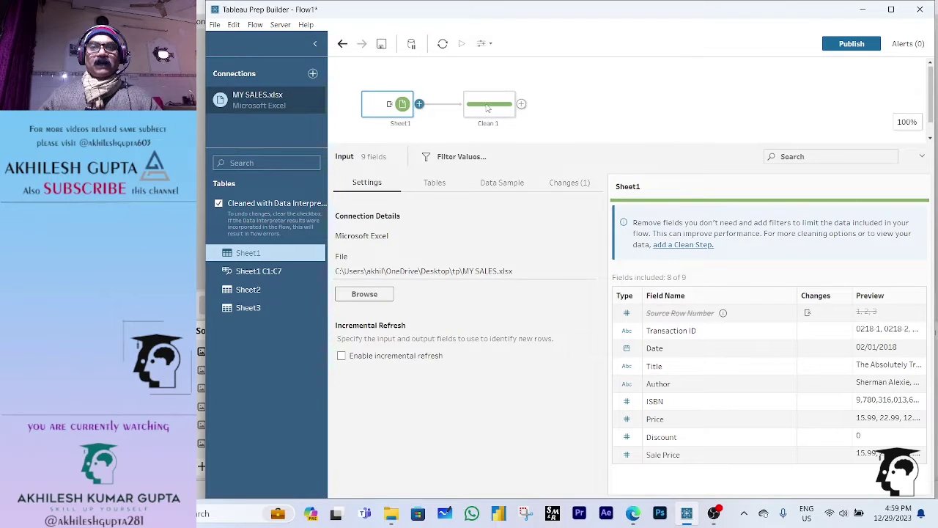
pyautogui.click(487, 108)
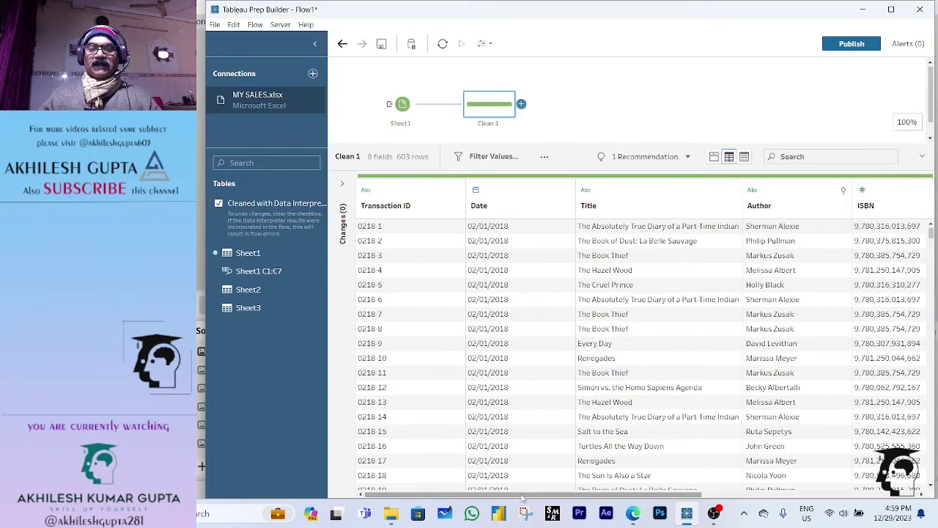
pyautogui.moveTo(517, 494)
pyautogui.mouseDown()
pyautogui.moveTo(760, 490)
pyautogui.moveTo(513, 484)
pyautogui.mouseUp()
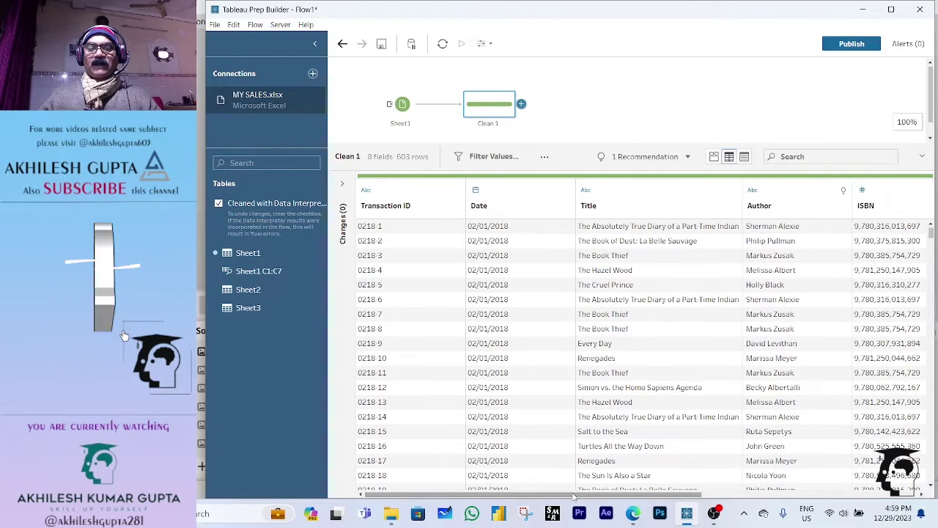
pyautogui.moveTo(574, 497); pyautogui.dragTo(470, 499)
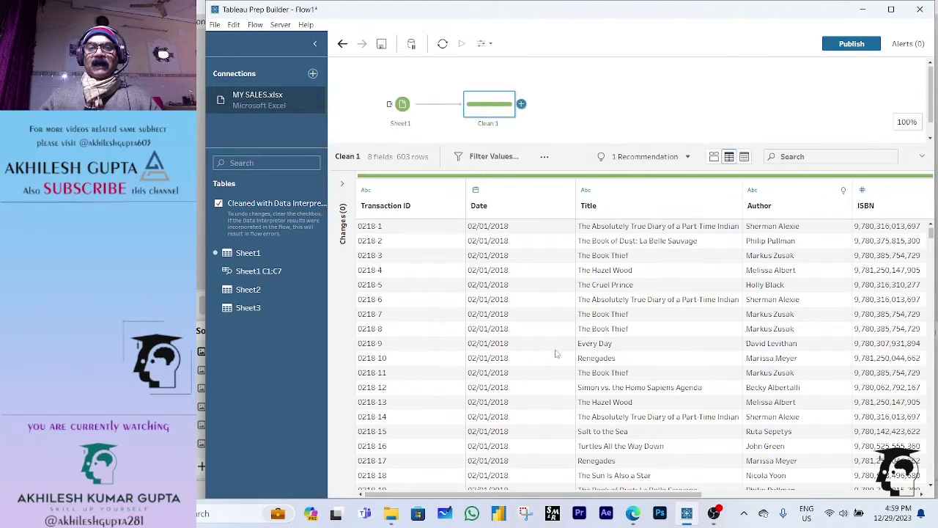
# Add an Output step after Clean 1 and set its save location to the Desktop with the file name Output
pyautogui.click(522, 105)
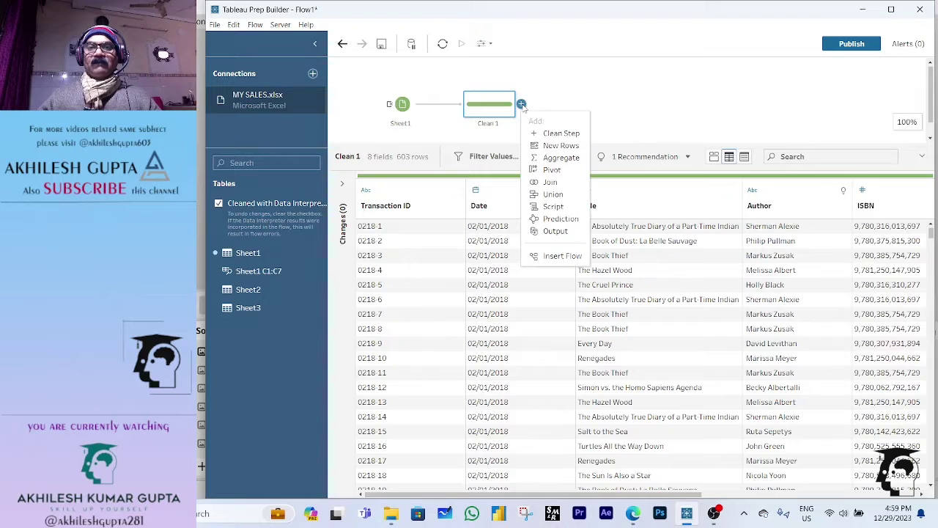
pyautogui.click(557, 231)
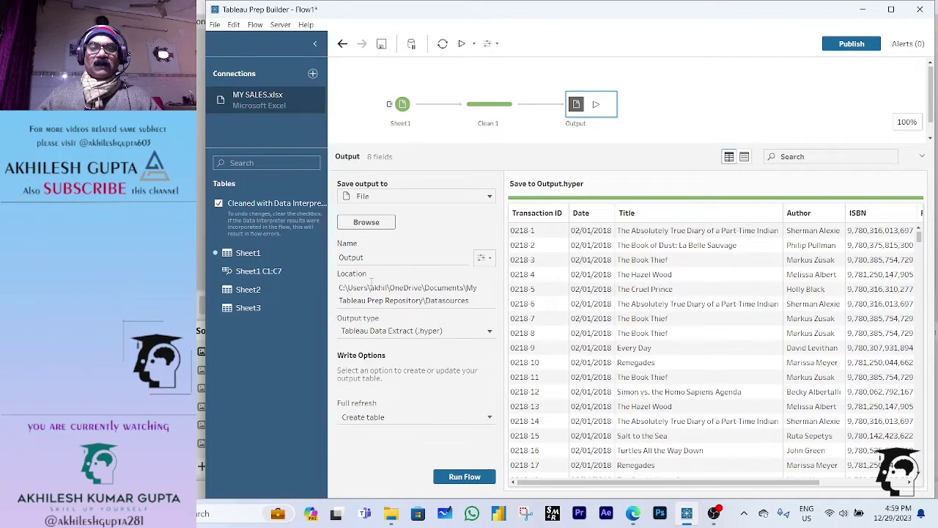
pyautogui.click(366, 222)
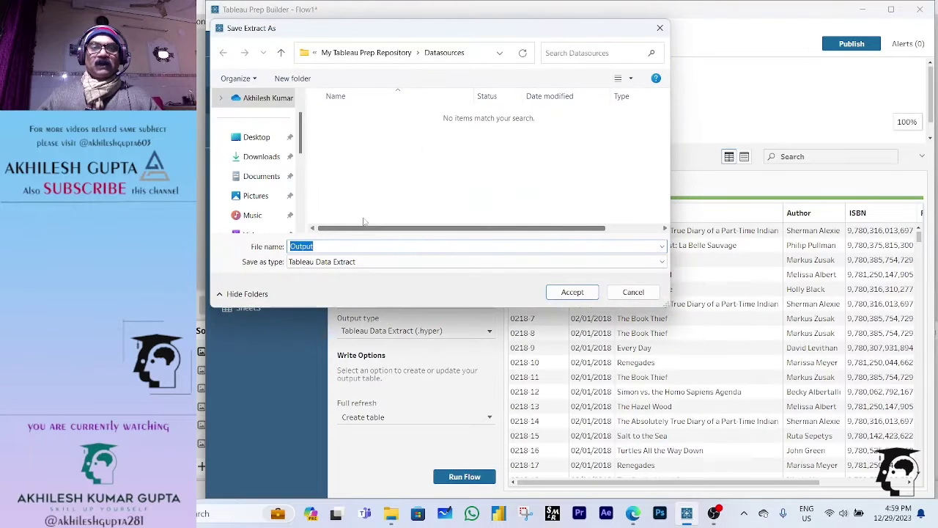
pyautogui.click(278, 139)
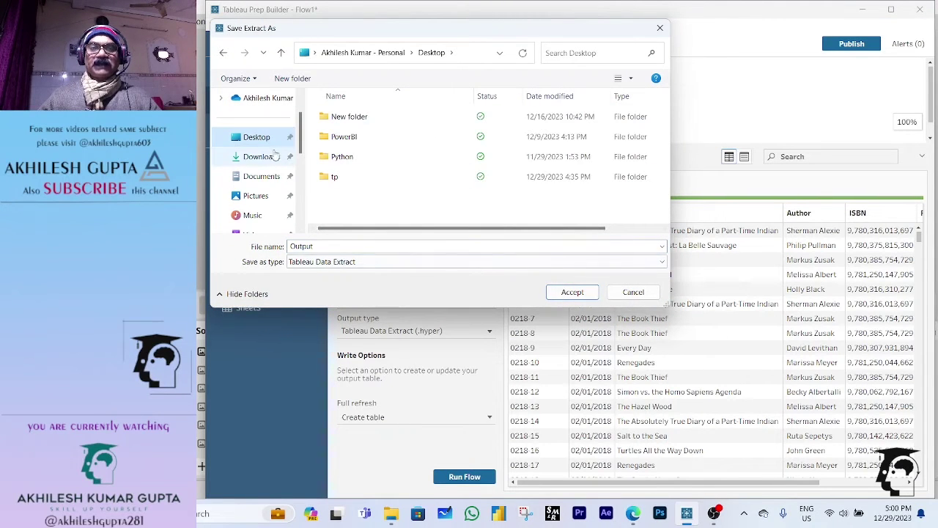
pyautogui.click(573, 292)
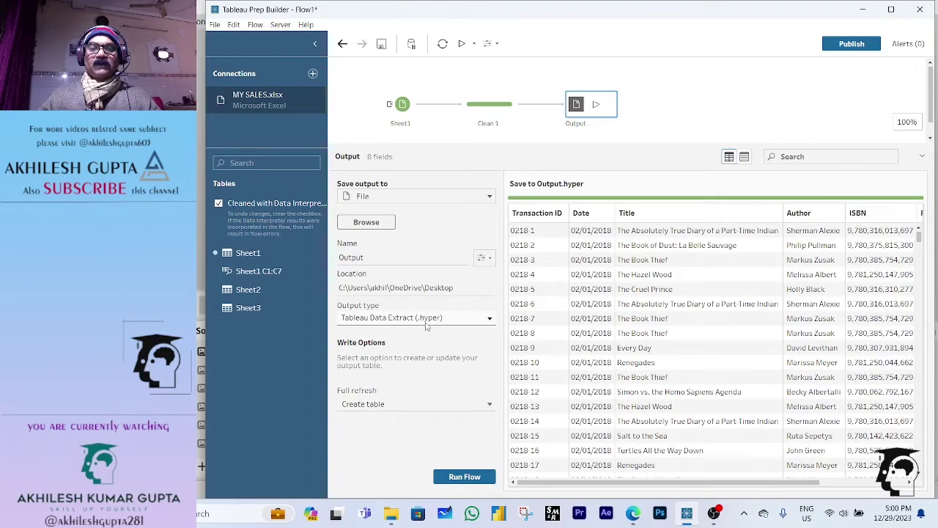
# Set the output type to Comma Separated Values (.csv) and run the flow, replacing the existing Output.csv
pyautogui.click(490, 321)
pyautogui.click(466, 361)
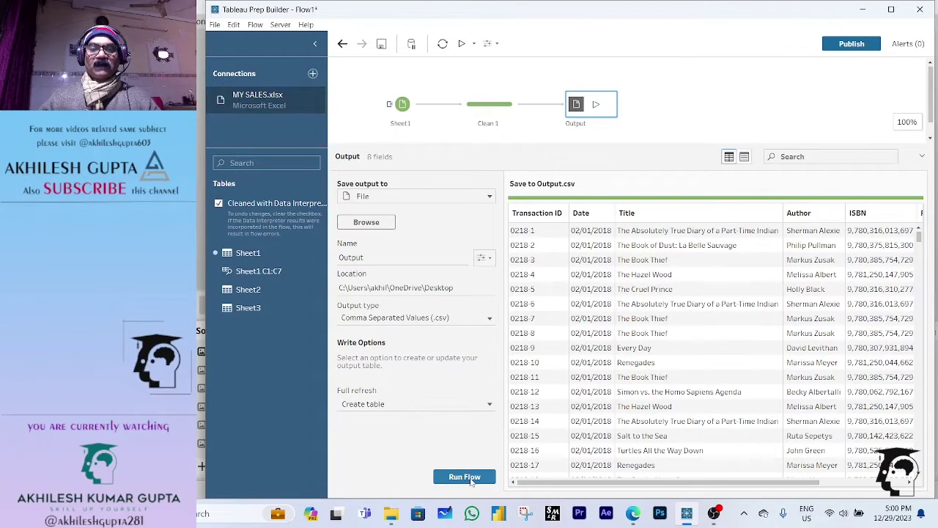
pyautogui.click(464, 477)
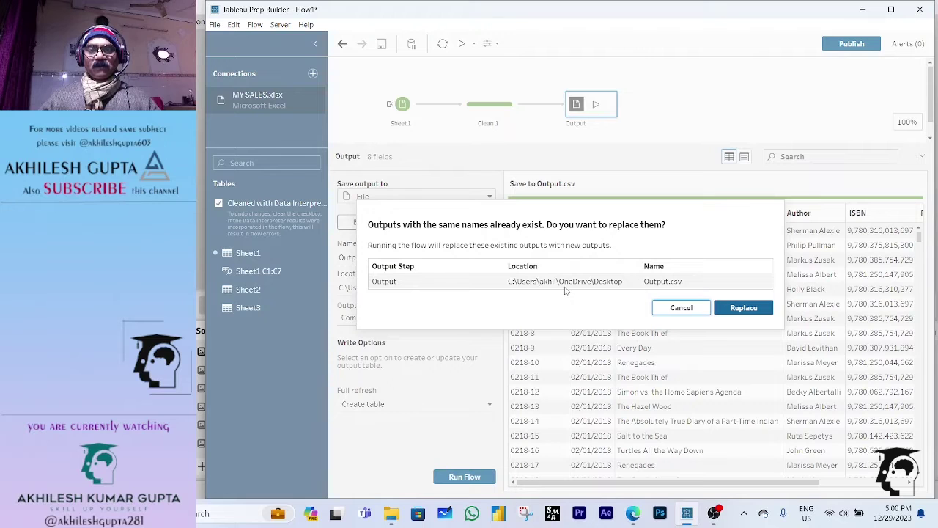
pyautogui.click(740, 308)
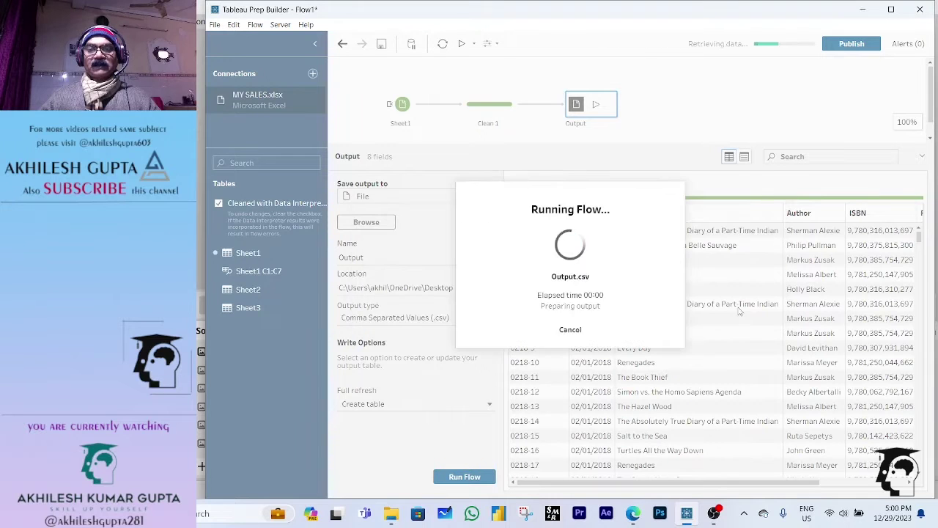
pyautogui.click(555, 329)
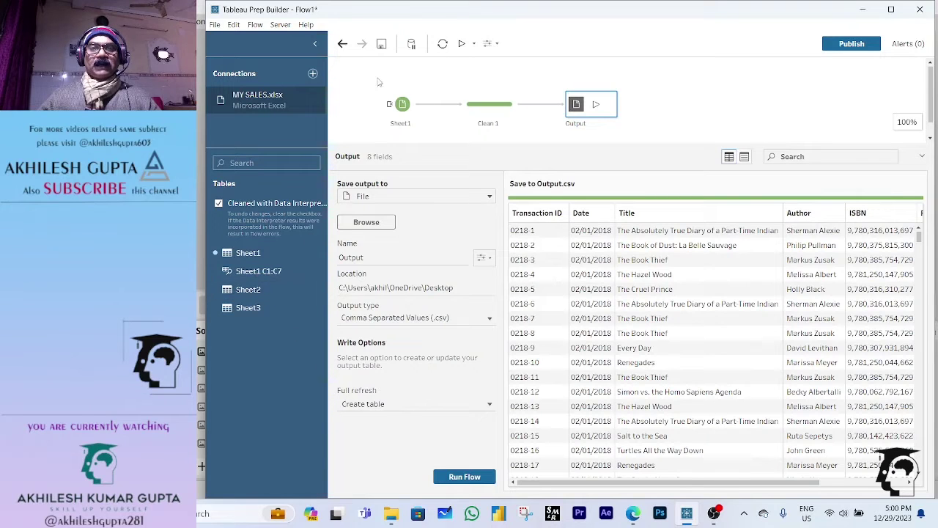
# Delete the Sheet1, Clean 1 and Output steps and start a new flow from Sheet2 with a Clean step
pyautogui.moveTo(359, 70); pyautogui.dragTo(658, 146)
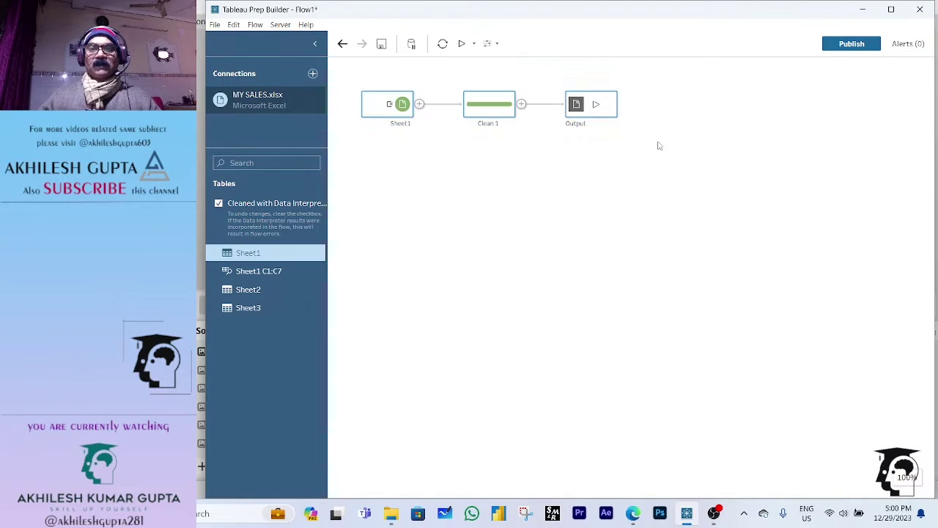
pyautogui.press('Delete')
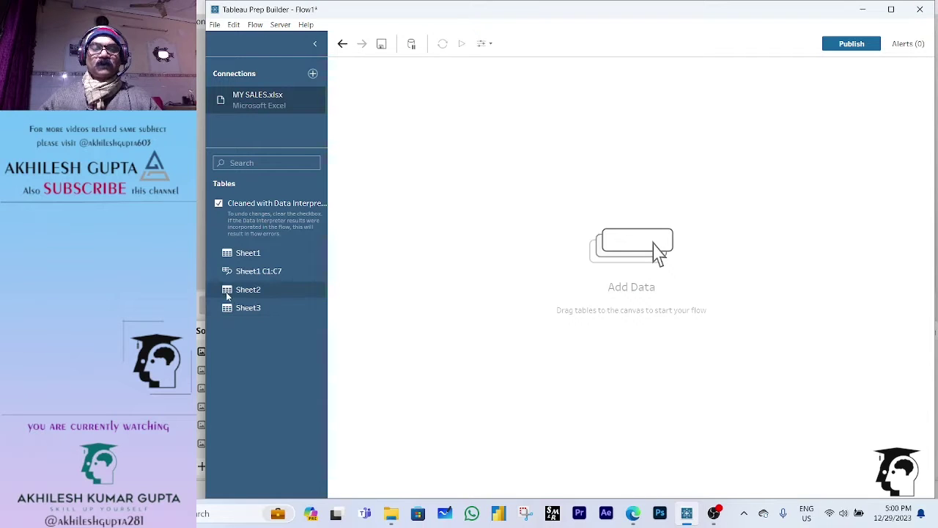
pyautogui.moveTo(225, 292); pyautogui.dragTo(424, 136)
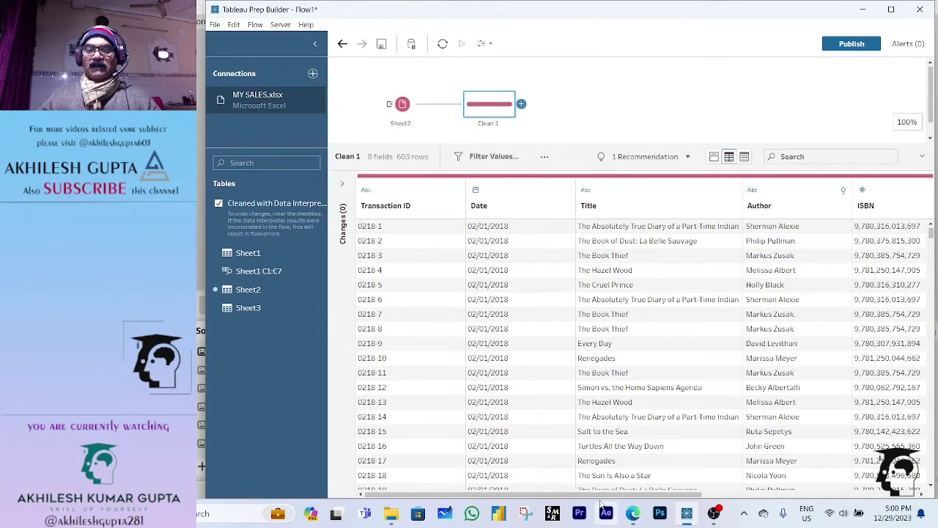
# Change the ISBN field's data type to String in the Clean 1 step and check the other columns
pyautogui.moveTo(608, 494); pyautogui.dragTo(874, 497)
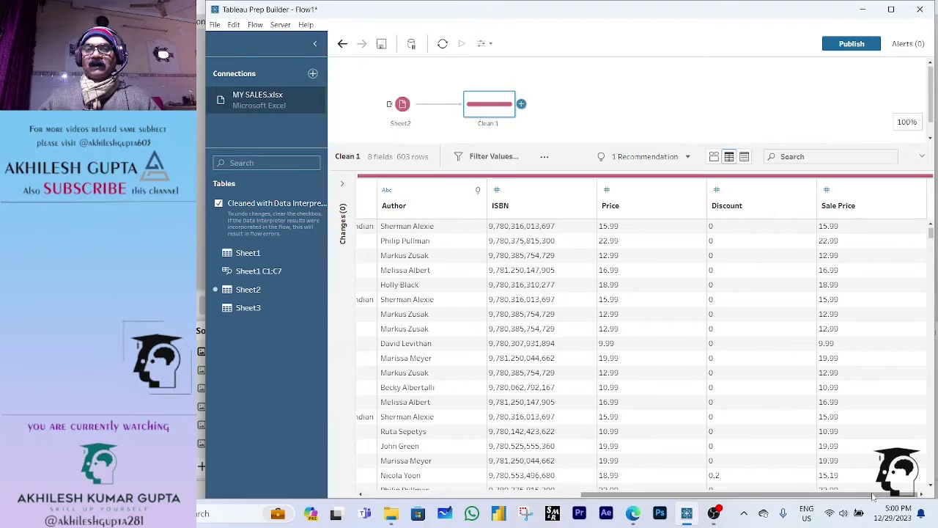
pyautogui.click(496, 190)
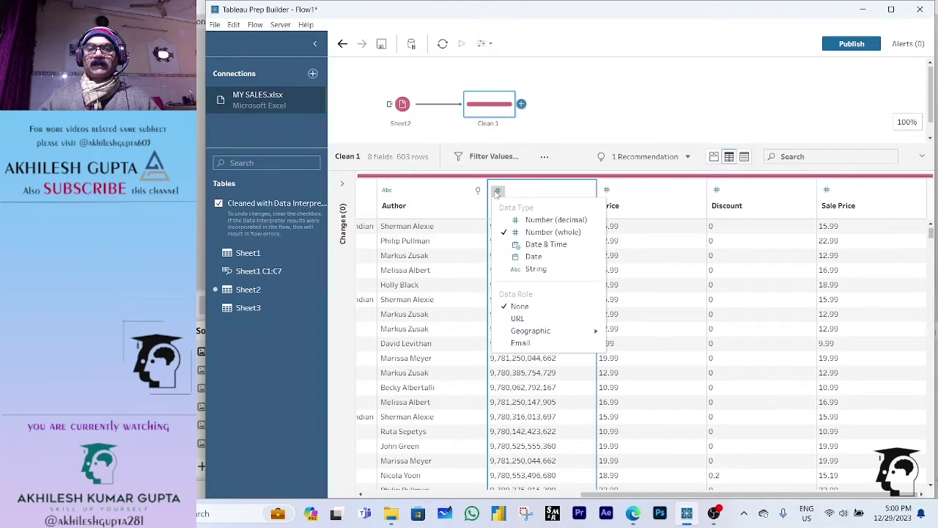
pyautogui.click(504, 270)
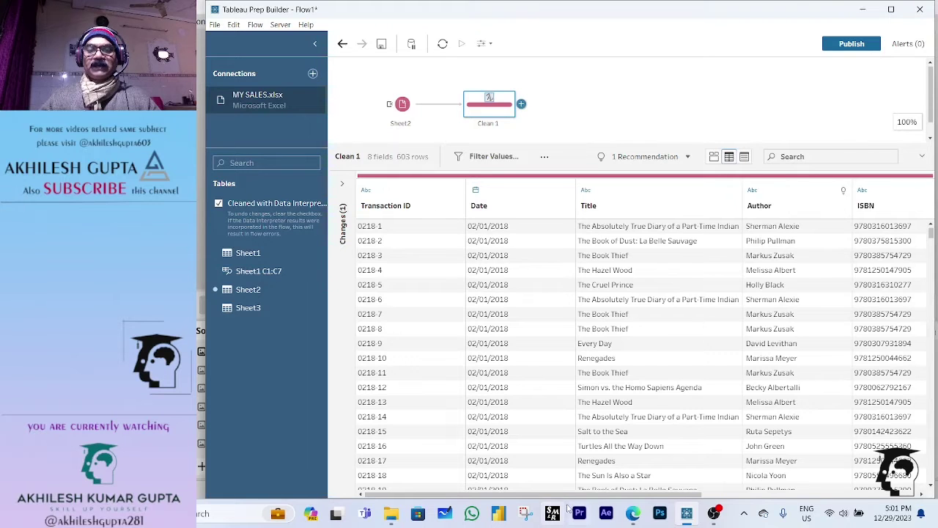
pyautogui.moveTo(576, 501); pyautogui.dragTo(797, 501)
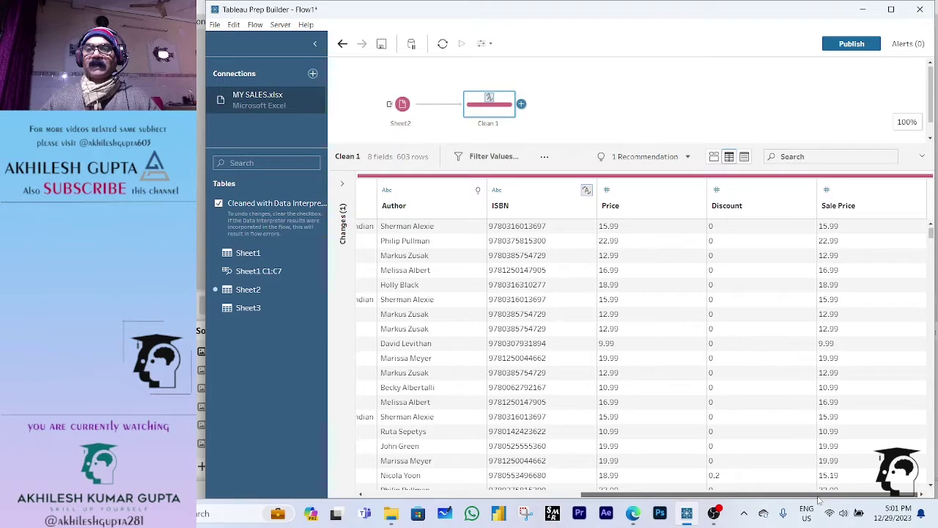
pyautogui.moveTo(818, 500); pyautogui.dragTo(560, 504)
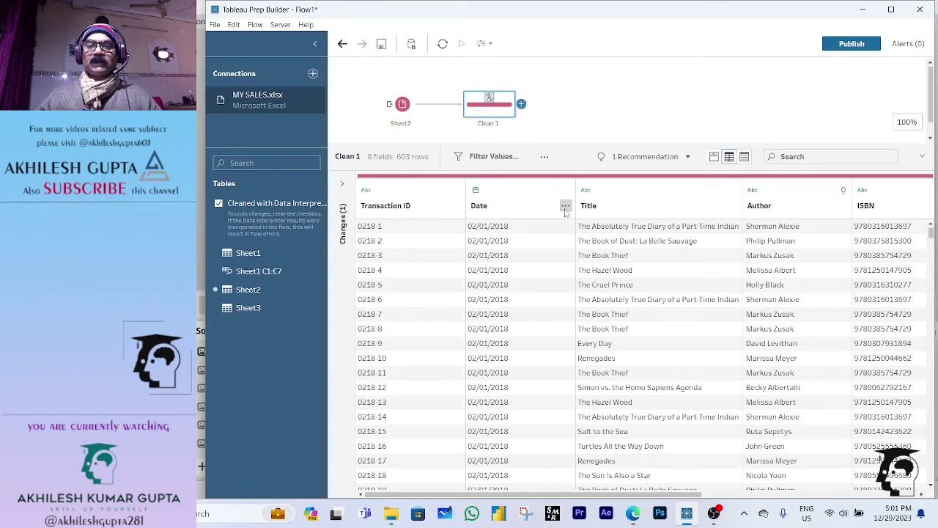
# Start a custom calculated field from the Date field and name it Year
pyautogui.click(565, 207)
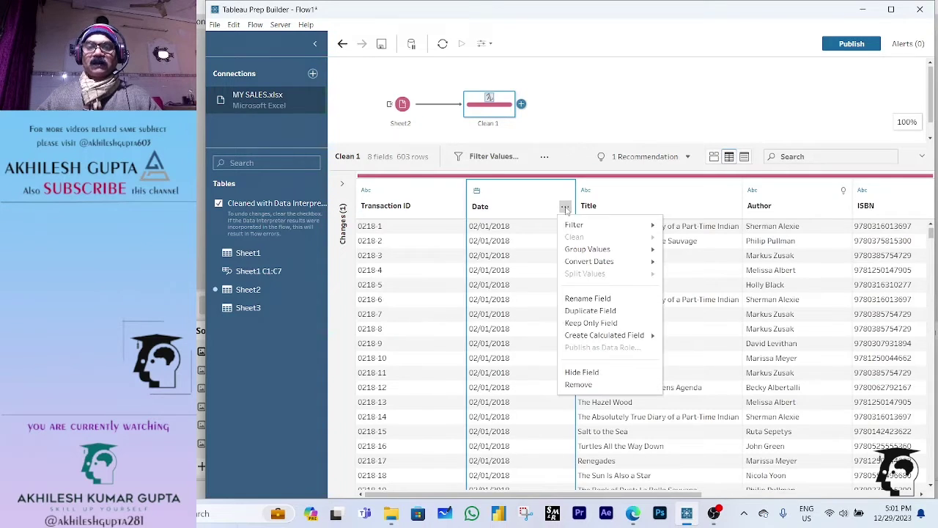
pyautogui.moveTo(590, 336)
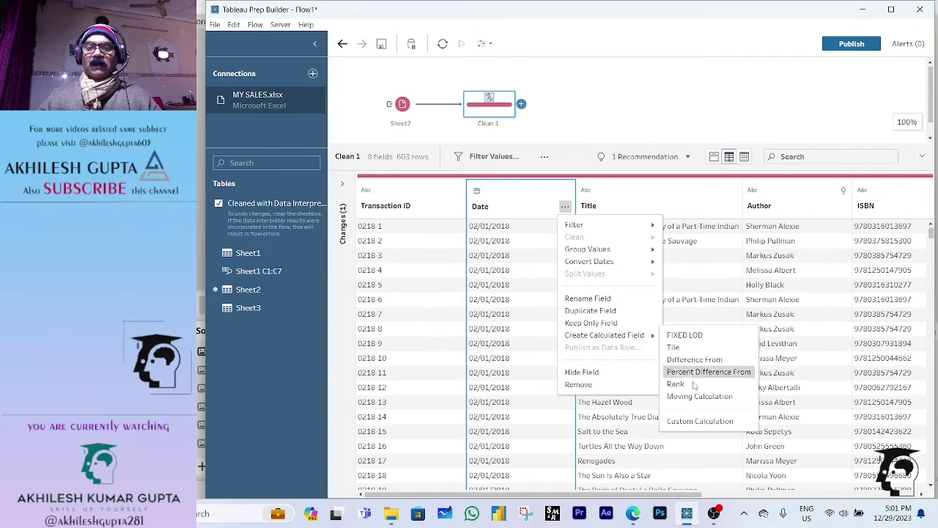
pyautogui.click(692, 423)
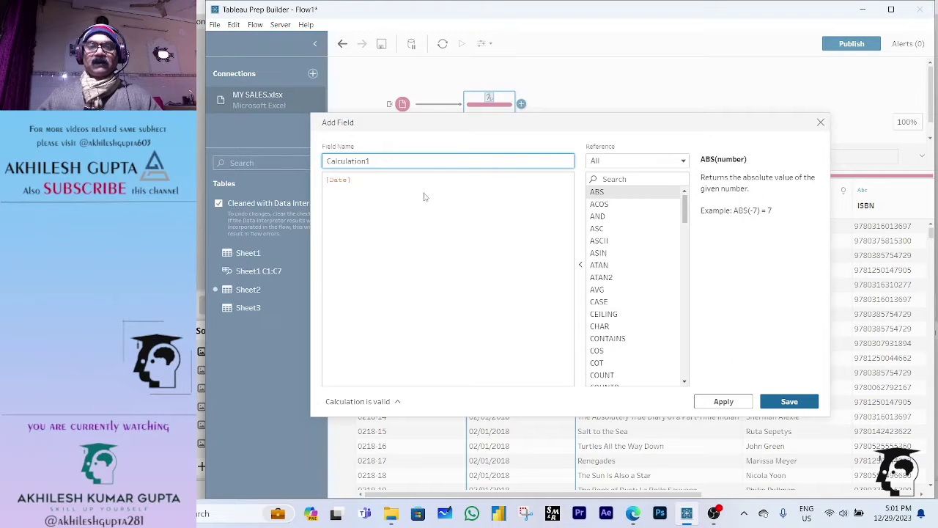
pyautogui.press('BackSpace')
pyautogui.press('BackSpace')
pyautogui.press('BackSpace')
pyautogui.press('BackSpace')
pyautogui.press('BackSpace')
pyautogui.press('BackSpace')
pyautogui.press('BackSpace')
pyautogui.press('BackSpace')
pyautogui.press('BackSpace')
pyautogui.press('BackSpace')
pyautogui.press('BackSpace')
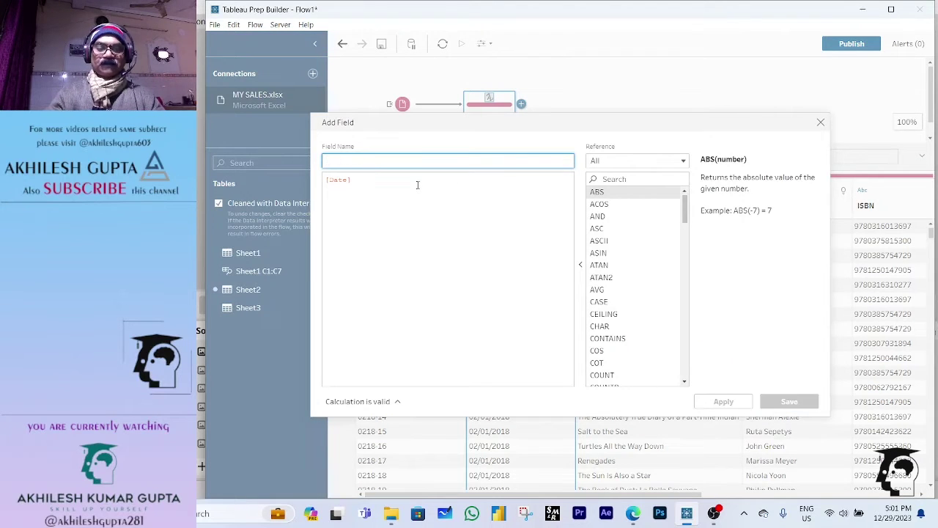
pyautogui.write('Year')
# Enter YEAR([Date]) as the Year field's formula and save the calculation
pyautogui.click(417, 184)
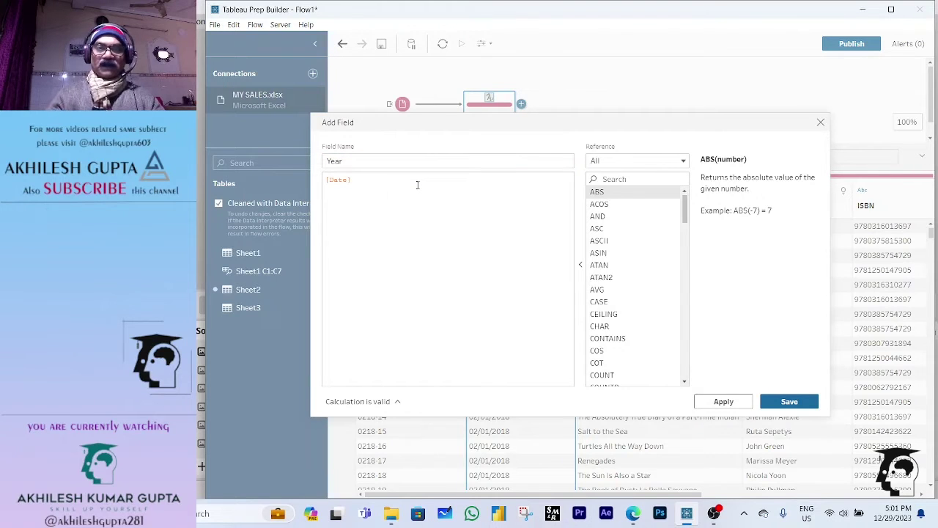
pyautogui.hotkey('ctrl', 'a')
pyautogui.write('ye')
pyautogui.press('BackSpace')
pyautogui.press('BackSpace')
pyautogui.write('yar')
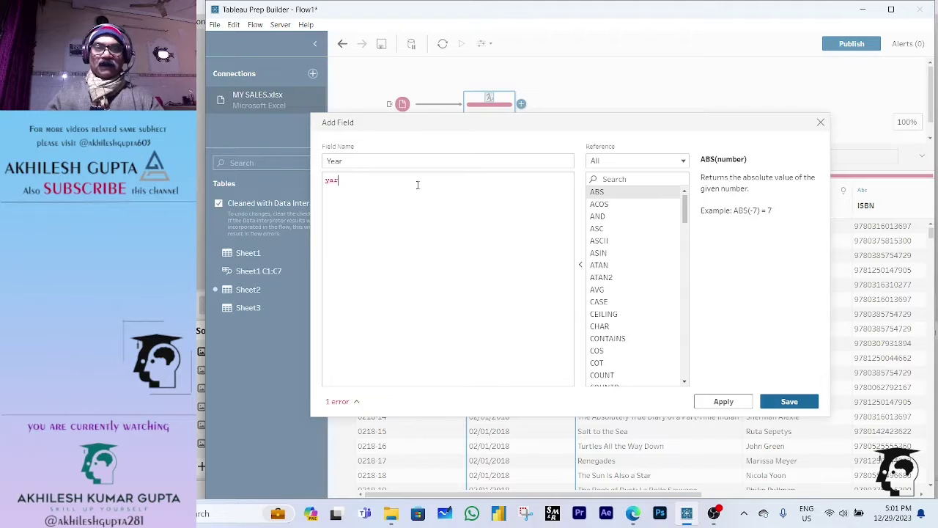
pyautogui.press('BackSpace')
pyautogui.press('BackSpace')
pyautogui.write('ear')
pyautogui.press('Return')
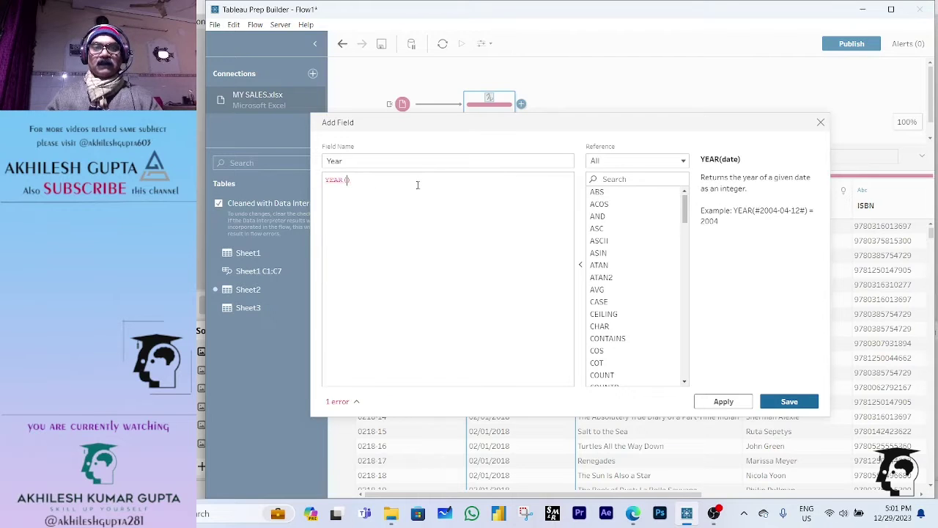
pyautogui.write('[da')
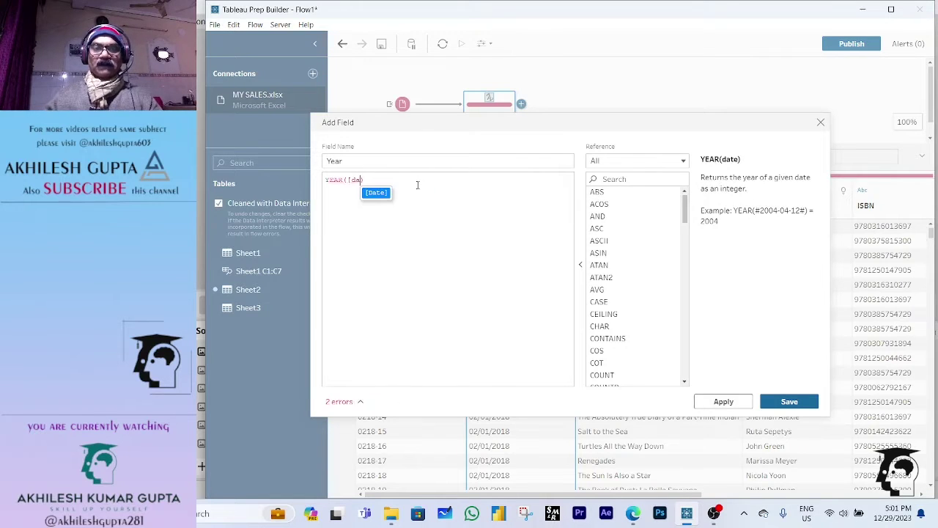
pyautogui.press('Return')
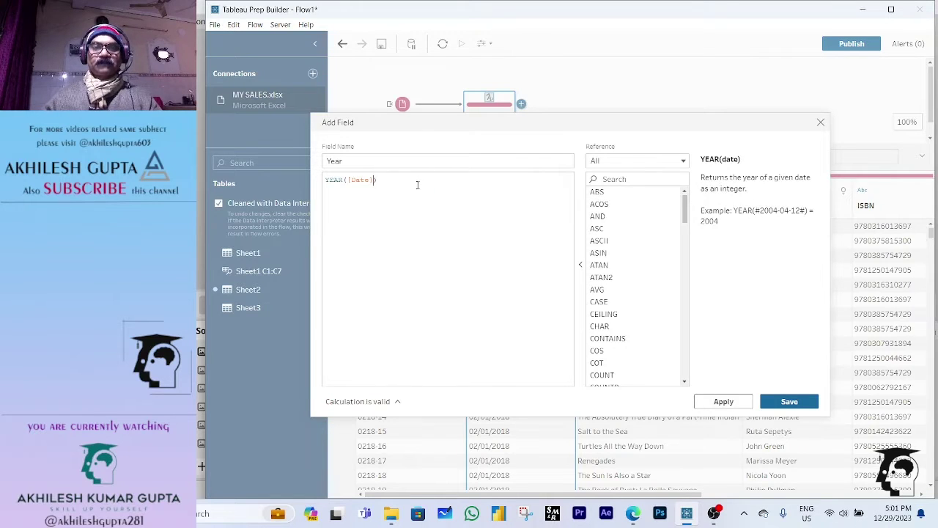
pyautogui.click(798, 405)
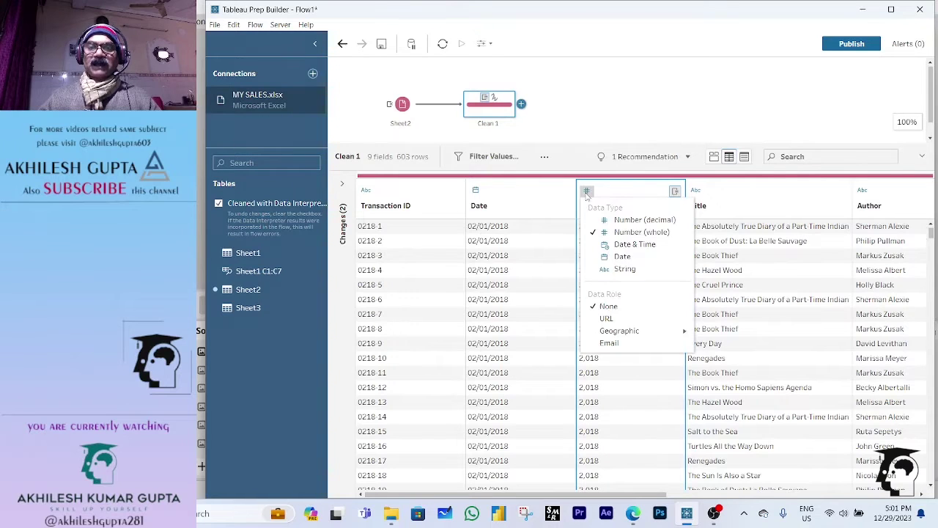
# Try the Date data type on the Year field and switch it to String instead
pyautogui.click(586, 192)
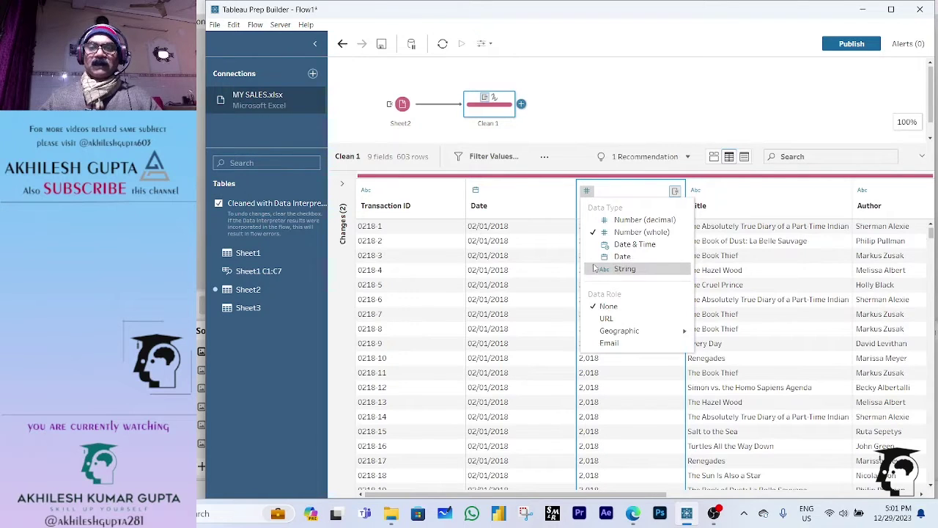
pyautogui.click(622, 256)
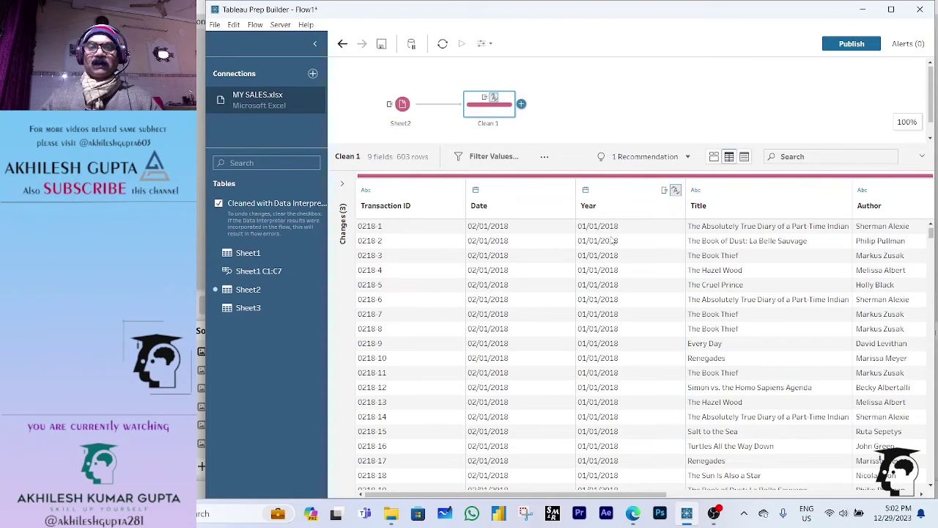
pyautogui.click(587, 191)
pyautogui.click(594, 271)
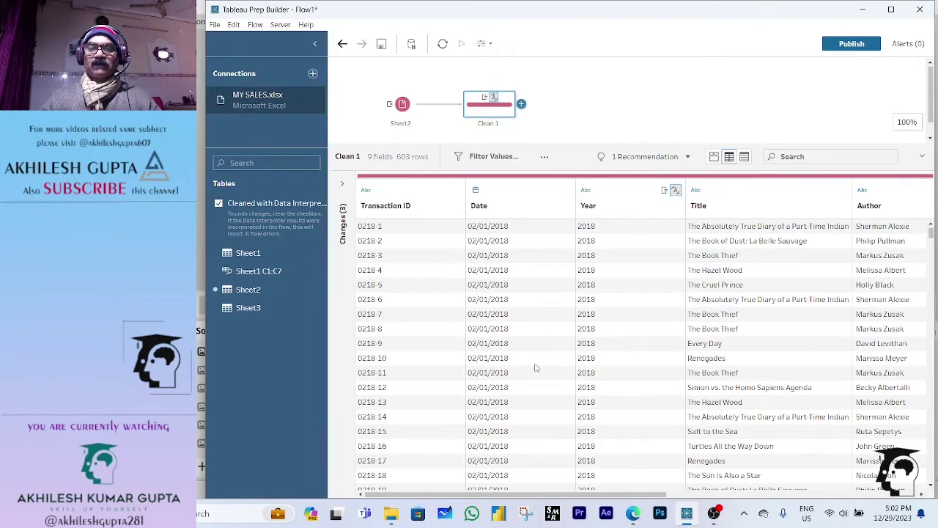
pyautogui.moveTo(932, 231)
pyautogui.mouseDown()
pyautogui.moveTo(931, 475)
pyautogui.moveTo(932, 231)
pyautogui.mouseUp()
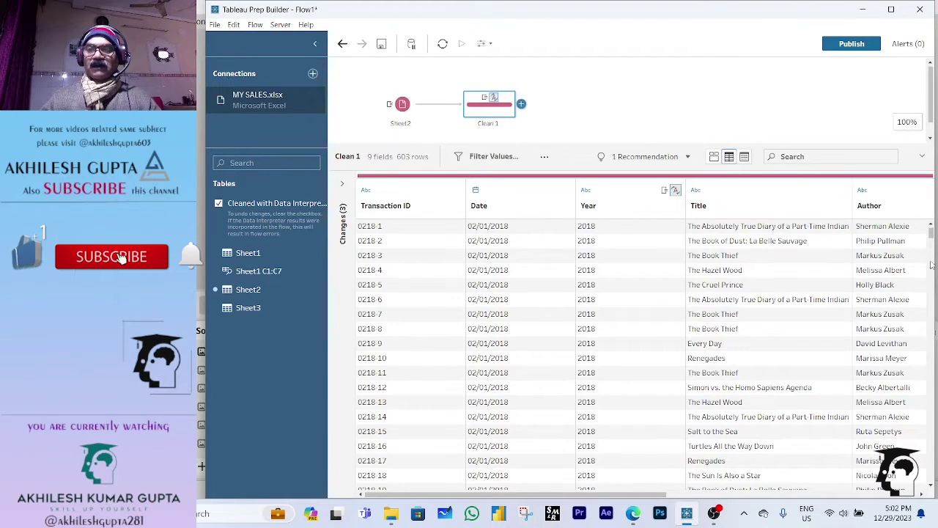
# Start a custom calculated field from the Date field and name it day
pyautogui.moveTo(932, 233)
pyautogui.mouseDown()
pyautogui.moveTo(931, 477)
pyautogui.moveTo(931, 229)
pyautogui.mouseUp()
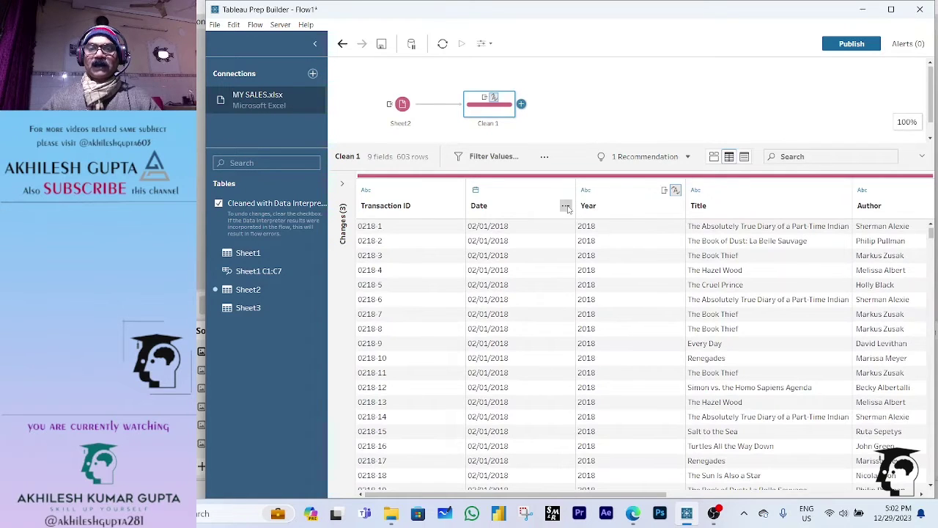
pyautogui.click(566, 207)
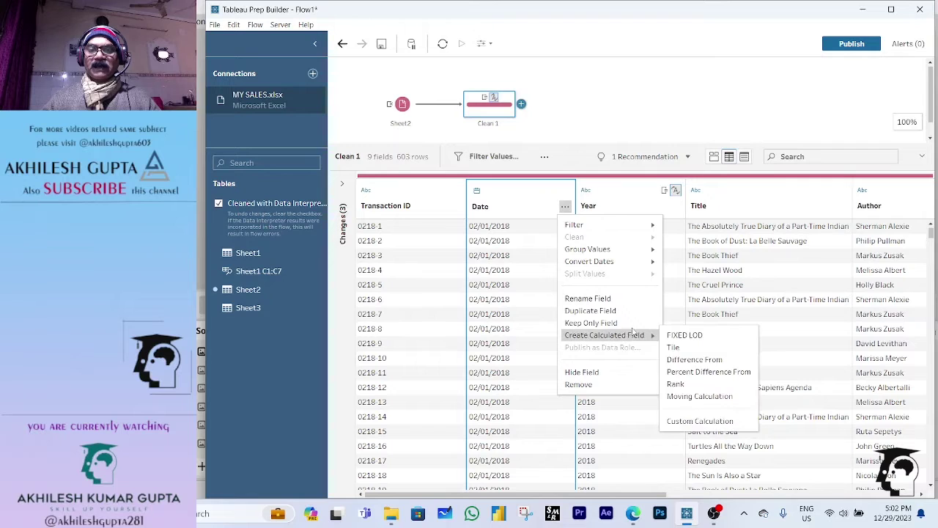
pyautogui.moveTo(605, 335)
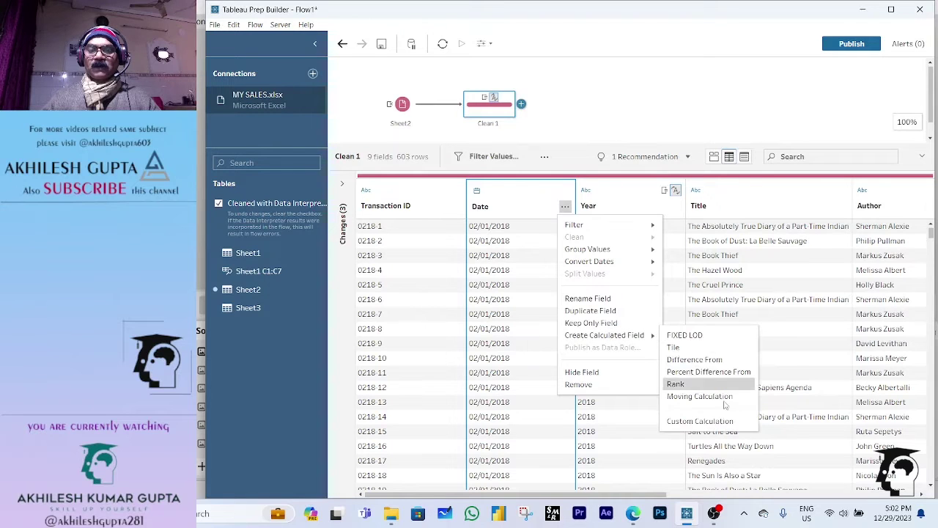
pyautogui.click(700, 422)
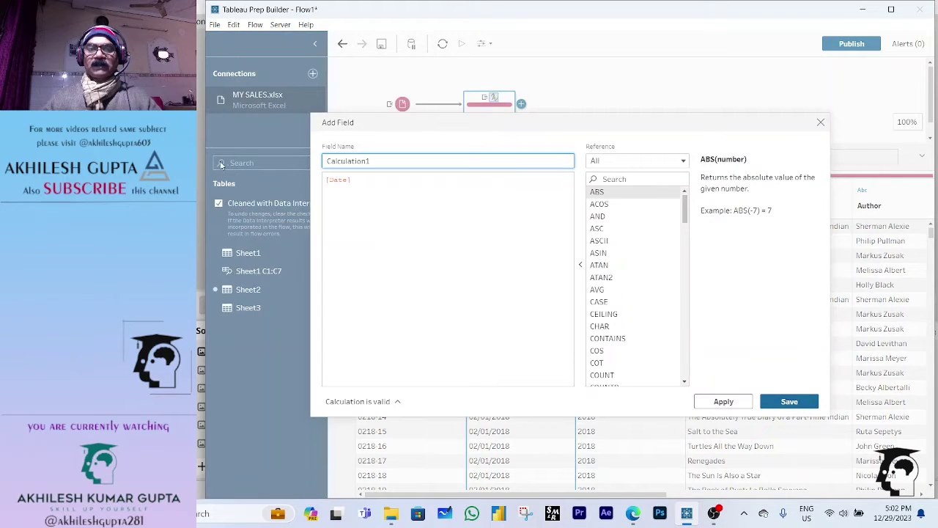
pyautogui.moveTo(388, 156); pyautogui.dragTo(307, 166)
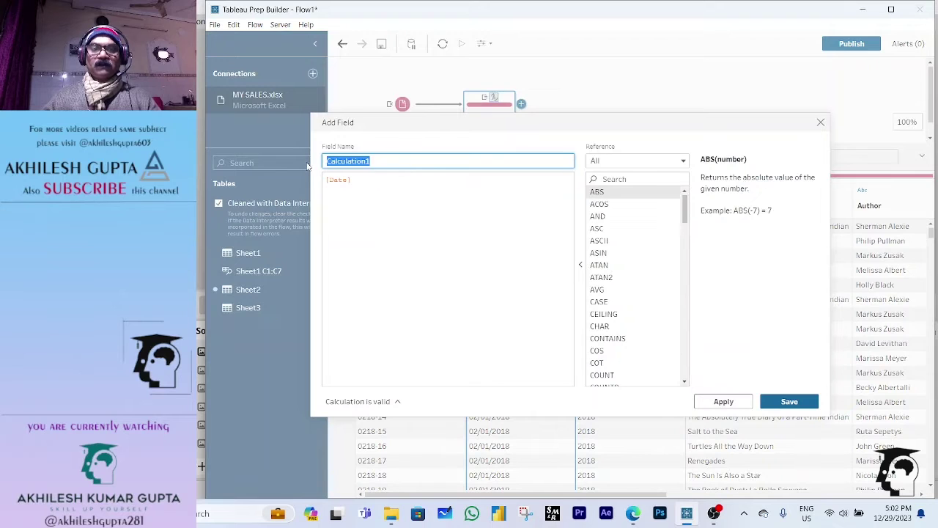
pyautogui.write('day')
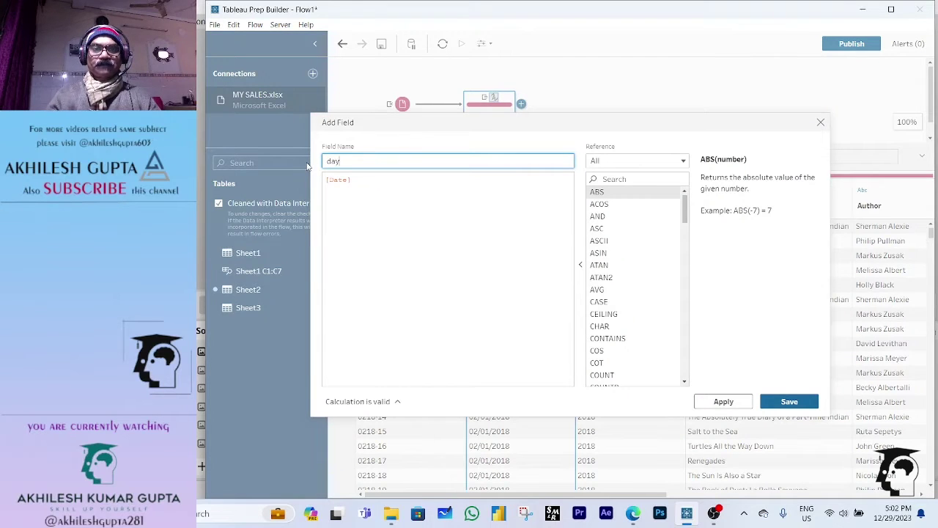
pyautogui.press('Tab')
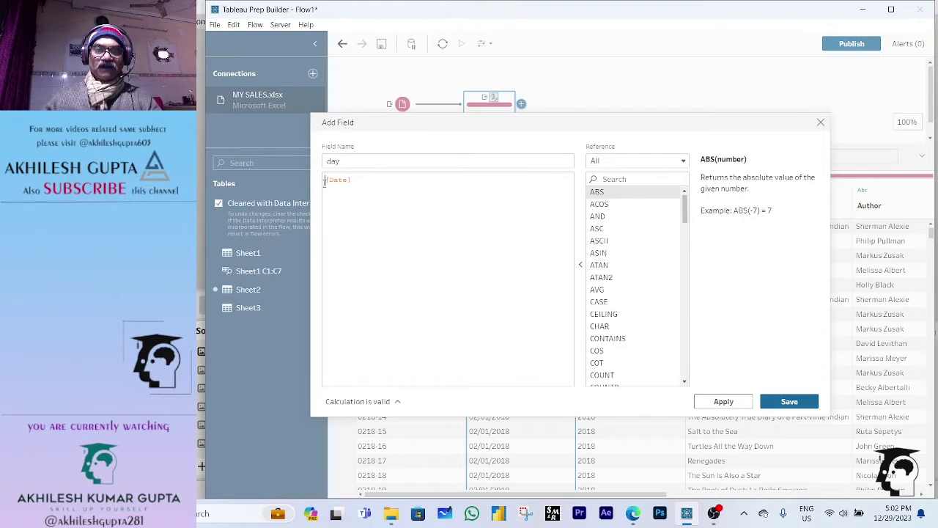
# Enter DAY([Date]) as the day field's formula and save the calculation
pyautogui.write('da')
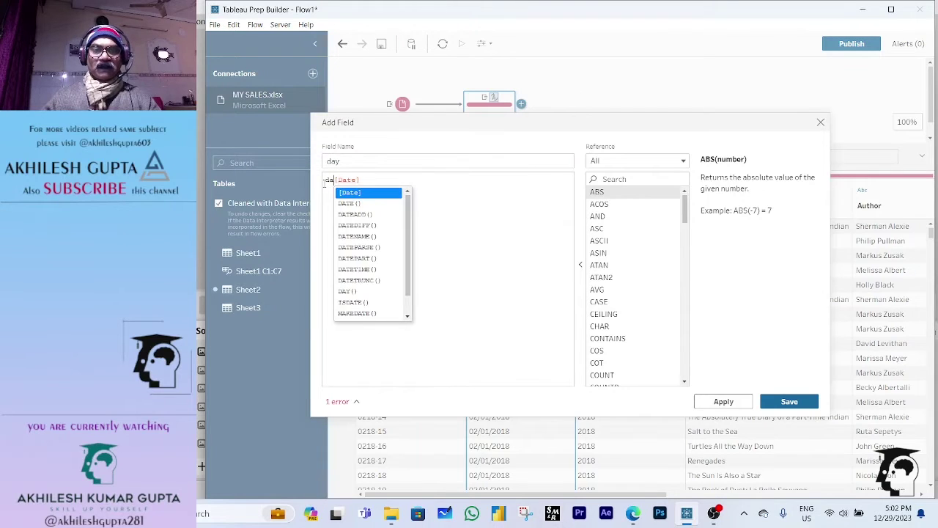
pyautogui.click(346, 291)
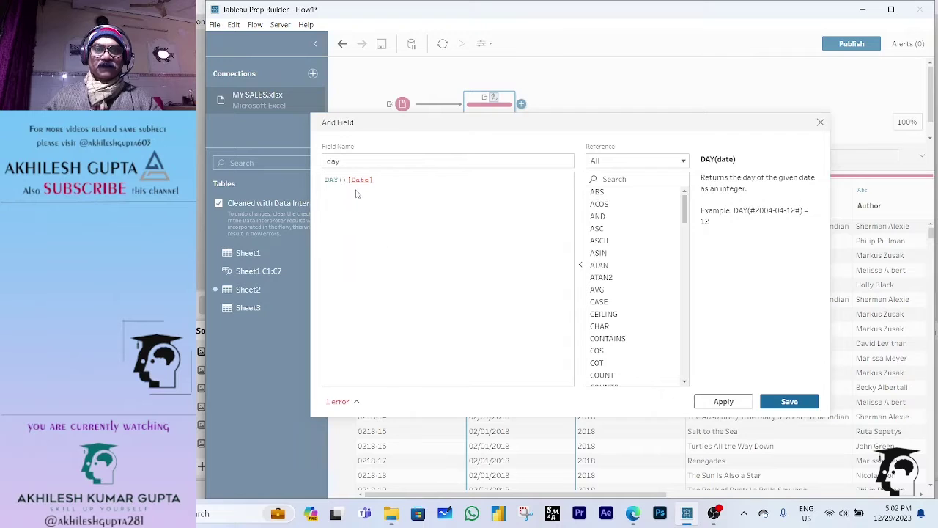
pyautogui.write('[d')
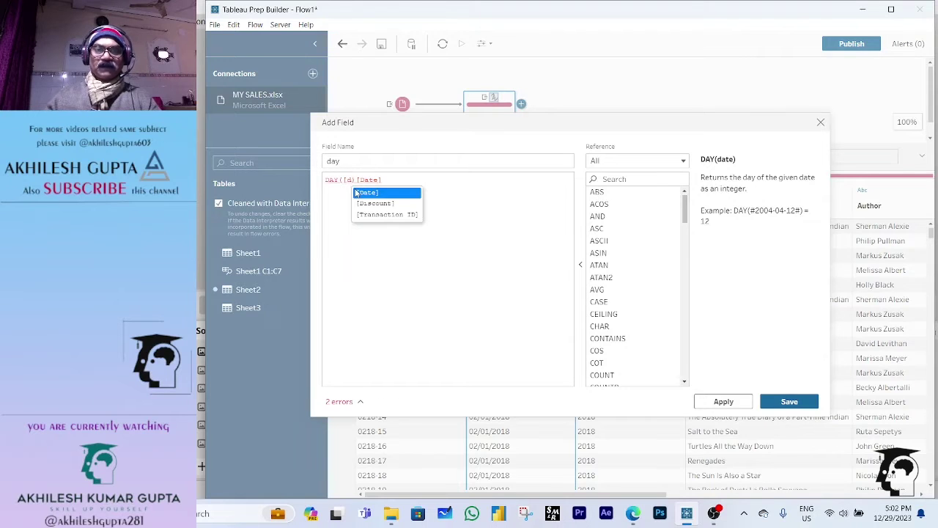
pyautogui.click(371, 192)
pyautogui.press('BackSpace')
pyautogui.press('BackSpace')
pyautogui.press('BackSpace')
pyautogui.press('BackSpace')
pyautogui.press('BackSpace')
pyautogui.press('BackSpace')
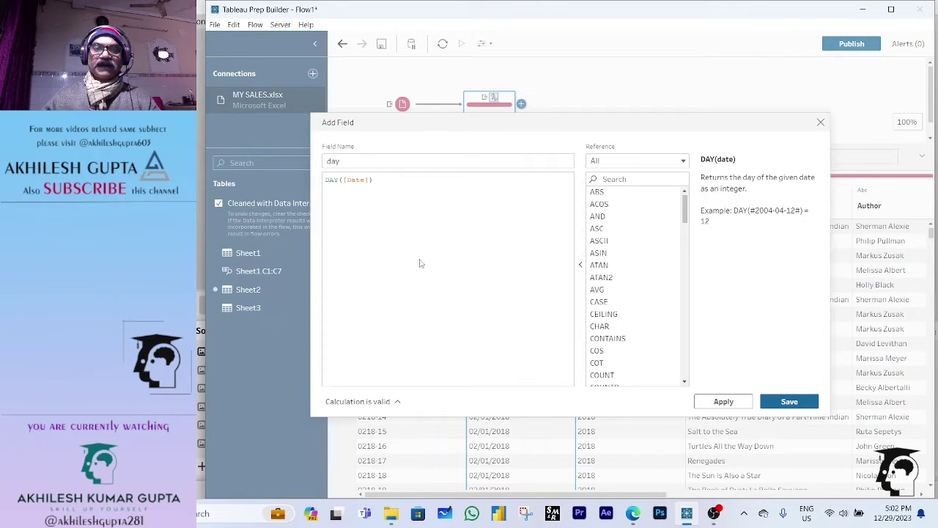
pyautogui.click(785, 402)
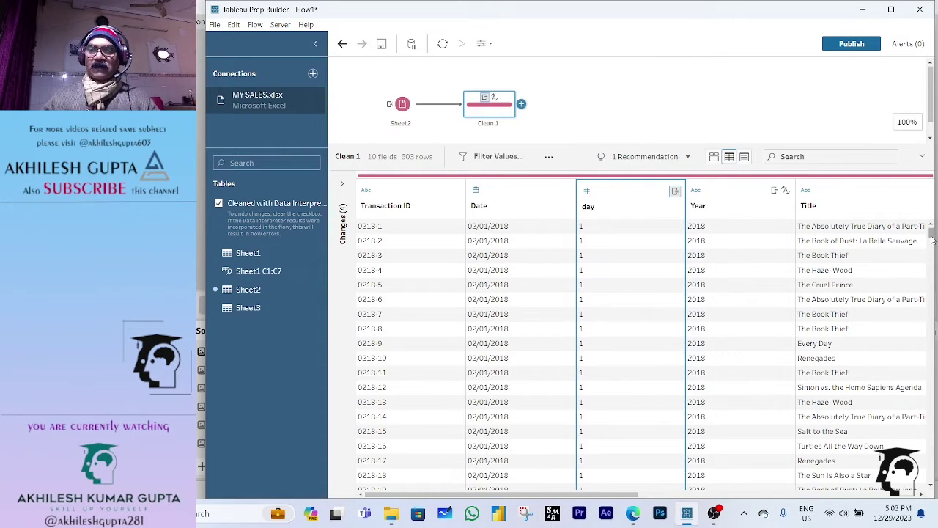
# Check the rows of the day field and review the list of changes recorded in the Clean 1 step
pyautogui.moveTo(931, 233)
pyautogui.mouseDown()
pyautogui.moveTo(931, 476)
pyautogui.moveTo(932, 229)
pyautogui.mouseUp()
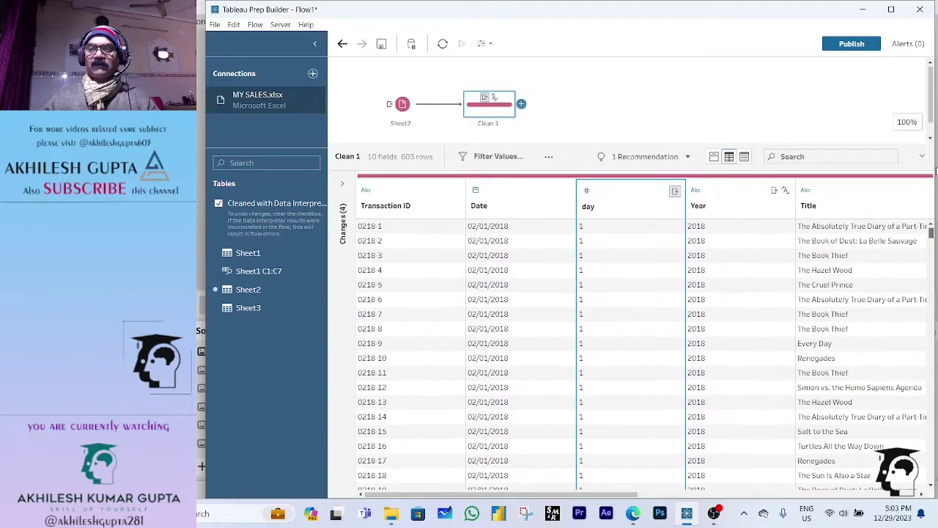
pyautogui.click(872, 192)
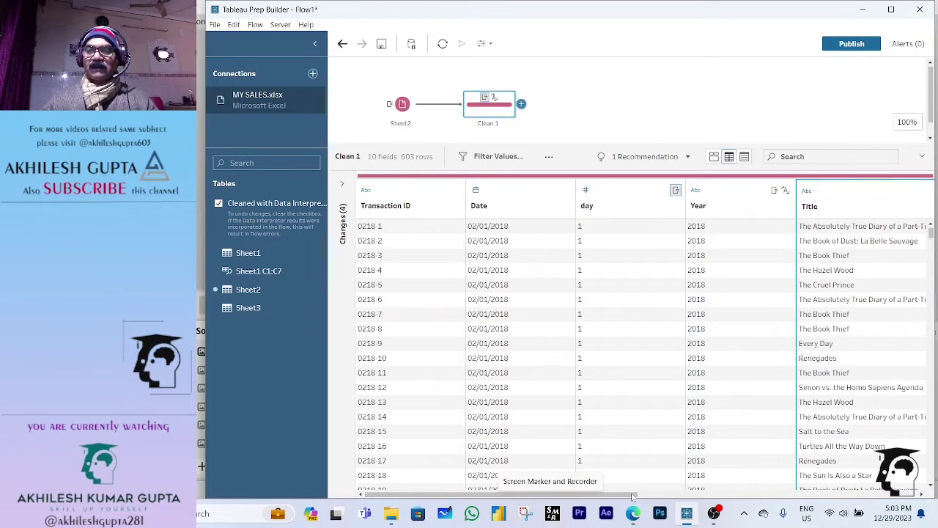
pyautogui.moveTo(632, 496); pyautogui.dragTo(565, 511)
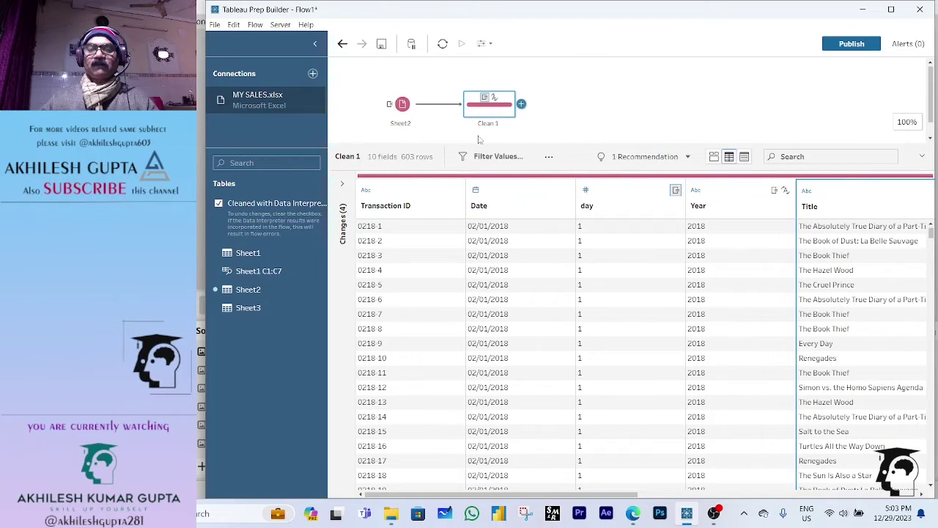
pyautogui.click(342, 188)
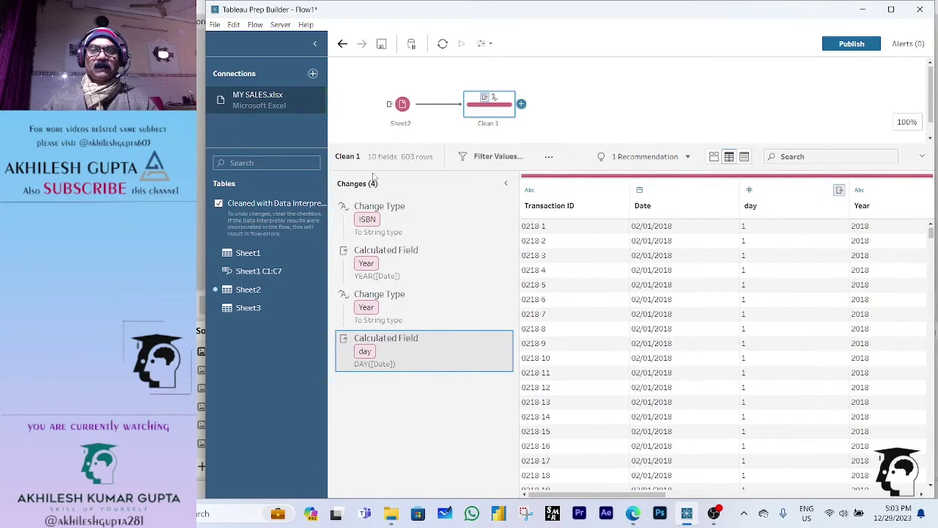
pyautogui.click(505, 182)
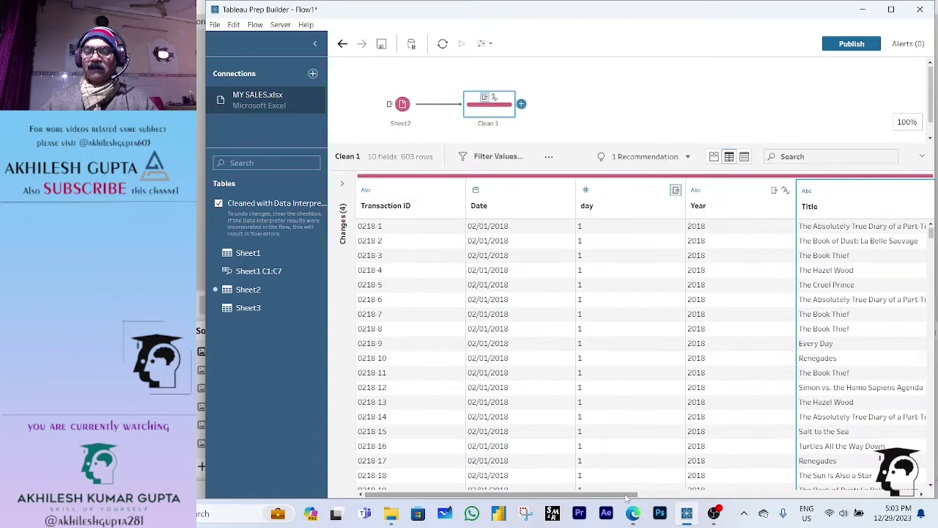
# Apply the Make Uppercase cleaning operation to the Author field
pyautogui.moveTo(629, 495); pyautogui.dragTo(715, 492)
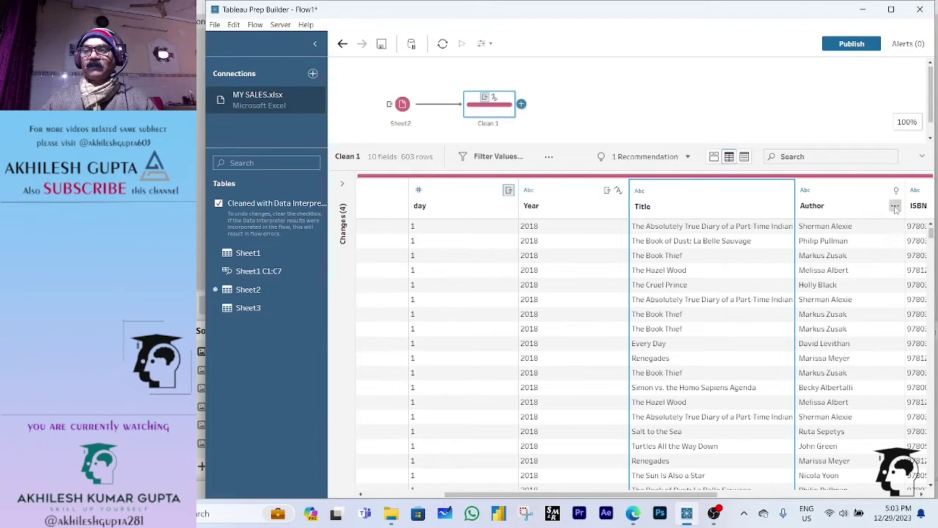
pyautogui.click(868, 206)
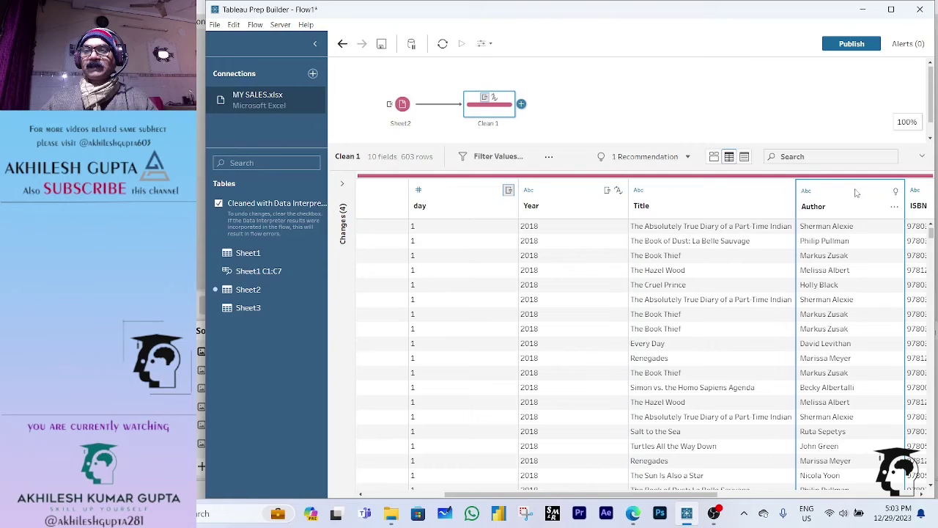
pyautogui.click(895, 209)
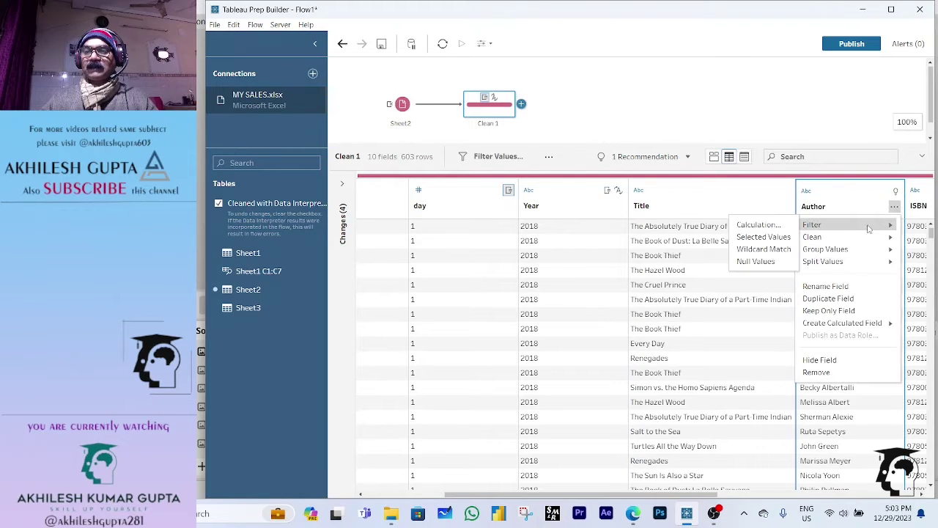
pyautogui.moveTo(835, 238)
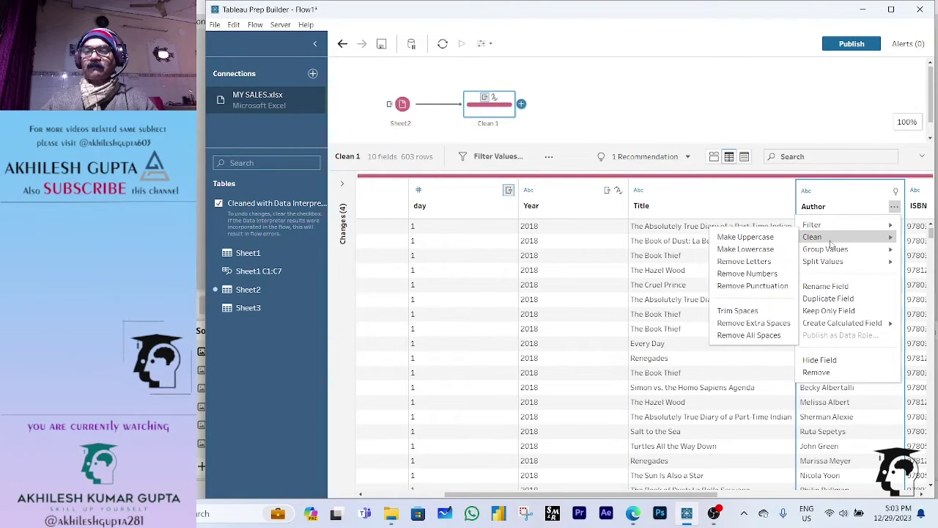
pyautogui.click(757, 238)
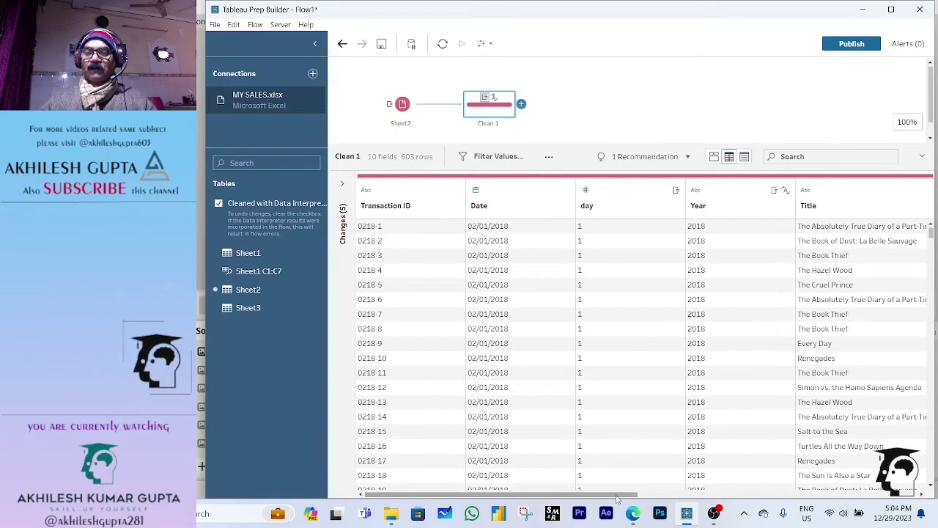
# Switch the Author field's values to lowercase with the Make Lowercase cleaning operation
pyautogui.moveTo(624, 495); pyautogui.dragTo(865, 499)
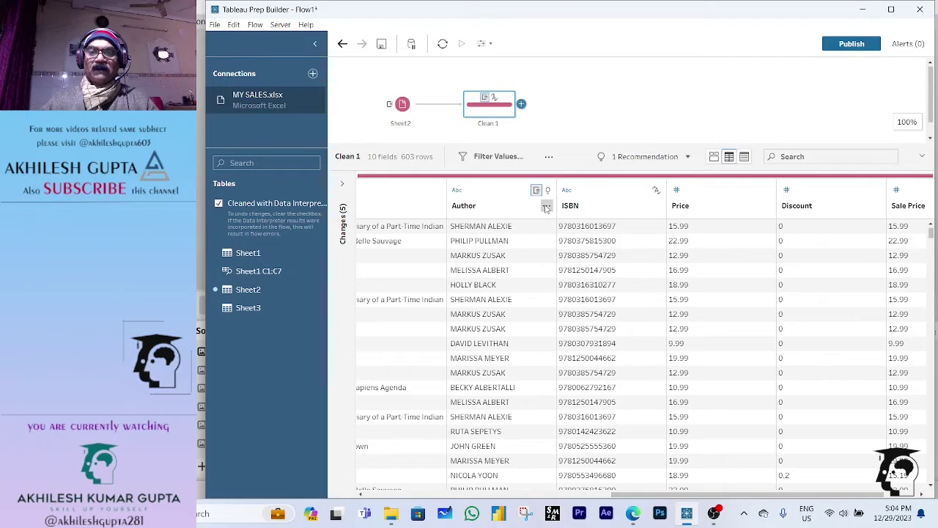
pyautogui.click(546, 207)
pyautogui.moveTo(582, 238)
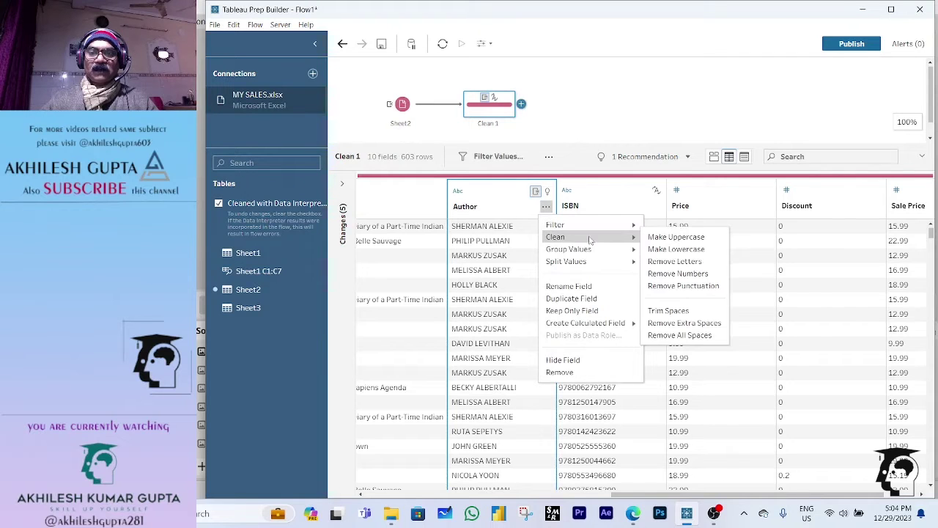
pyautogui.click(676, 250)
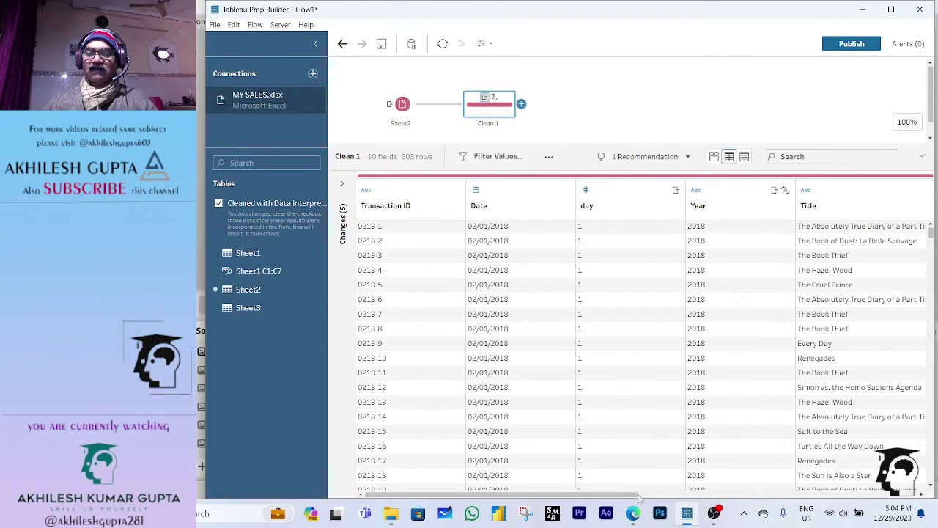
# Split the Author field's values into separate first and last name fields with Automatic Split
pyautogui.moveTo(639, 497); pyautogui.dragTo(828, 492)
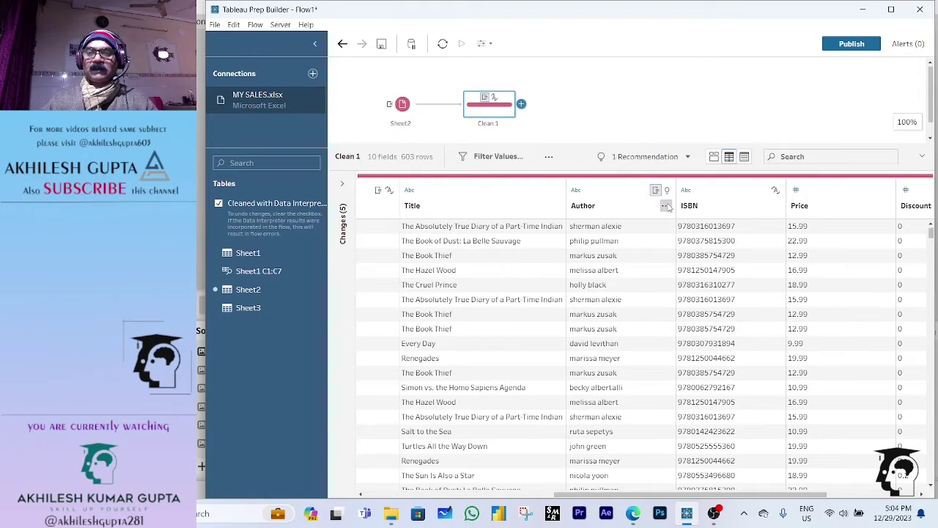
pyautogui.click(665, 206)
pyautogui.moveTo(675, 237)
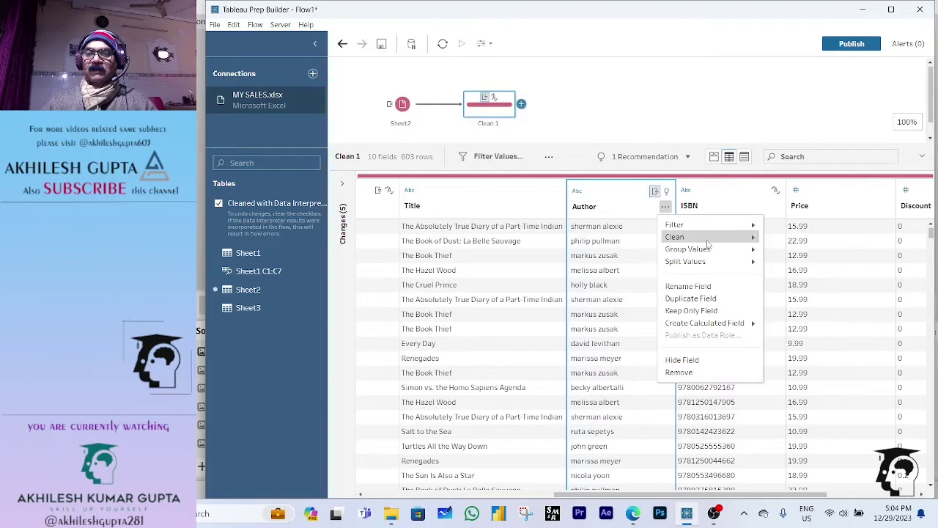
pyautogui.moveTo(711, 227)
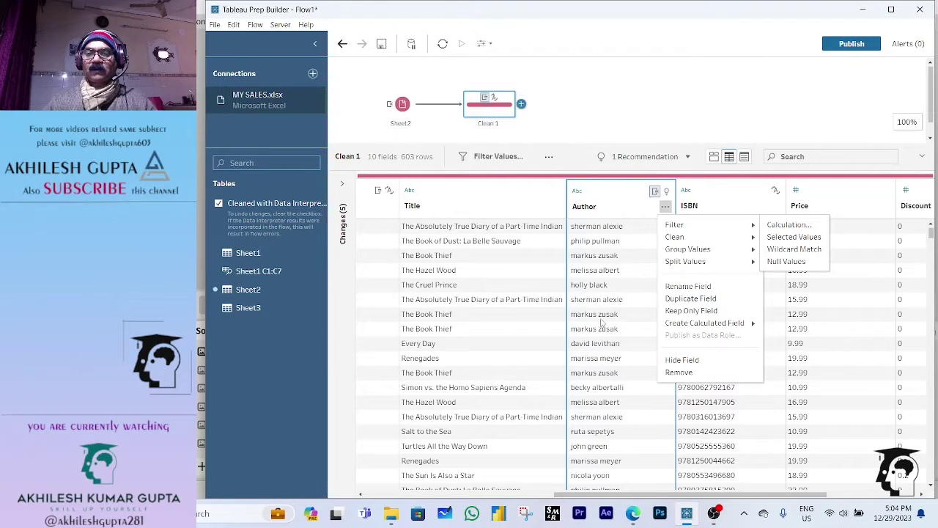
pyautogui.moveTo(691, 267)
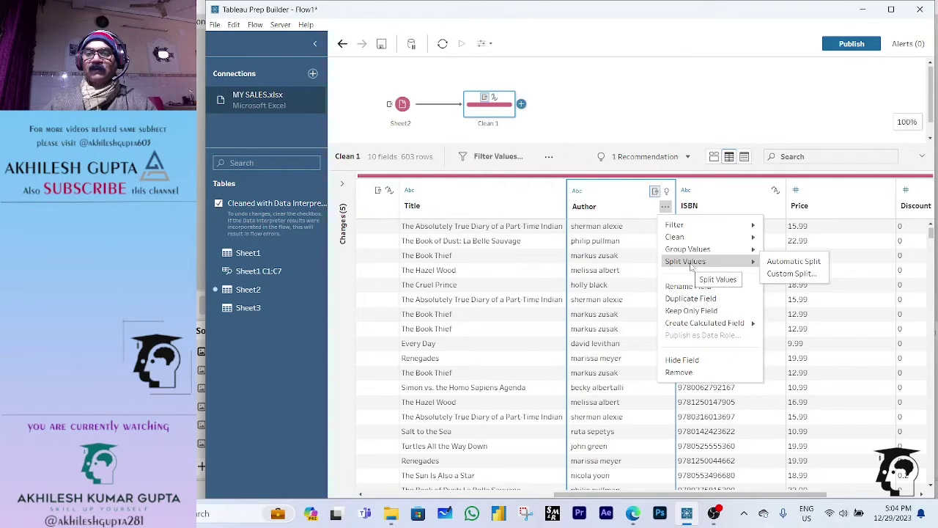
pyautogui.click(782, 266)
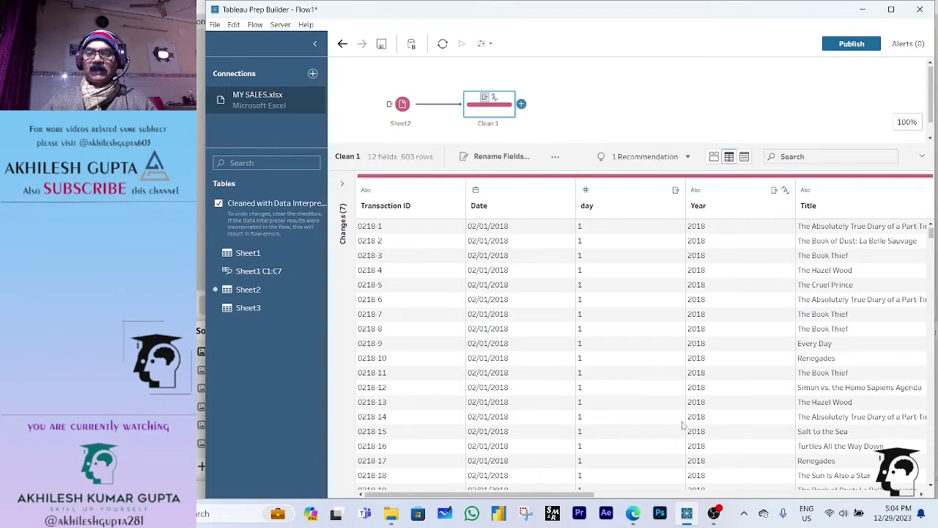
# Rename the Author - Split 1 field to FirstName
pyautogui.moveTo(593, 498); pyautogui.dragTo(812, 504)
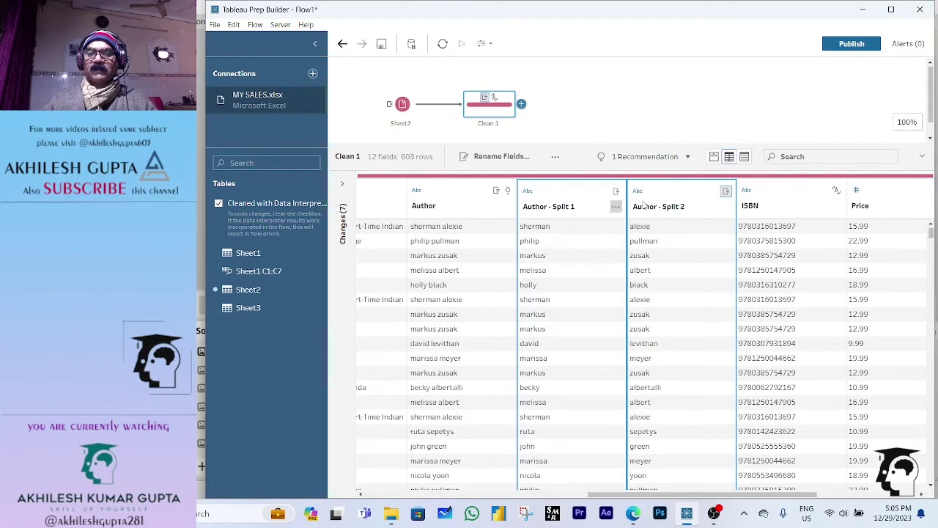
pyautogui.doubleClick(554, 207)
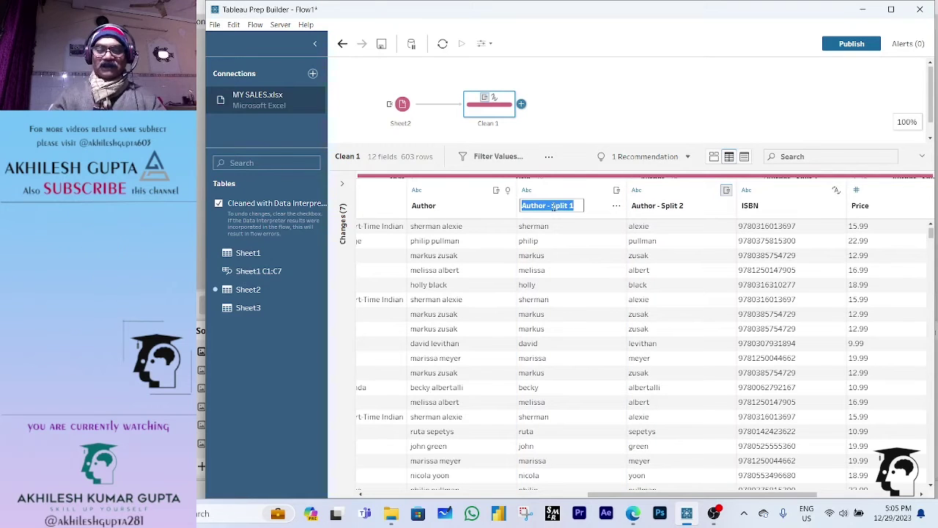
pyautogui.write('FirstName')
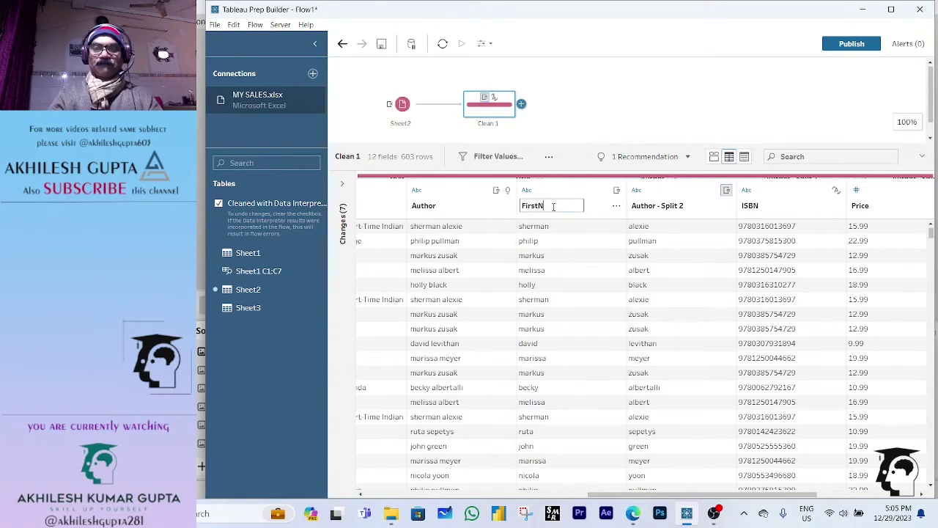
pyautogui.click(656, 211)
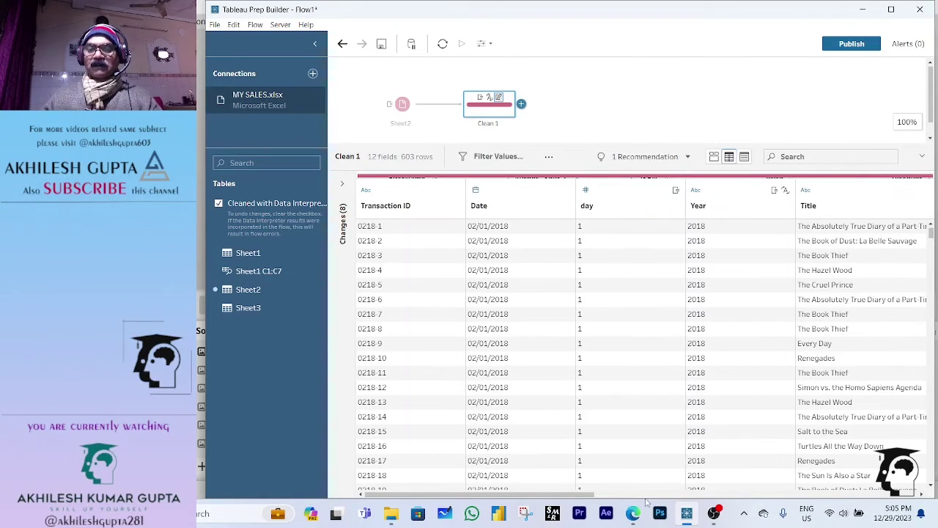
pyautogui.moveTo(597, 496); pyautogui.dragTo(767, 496)
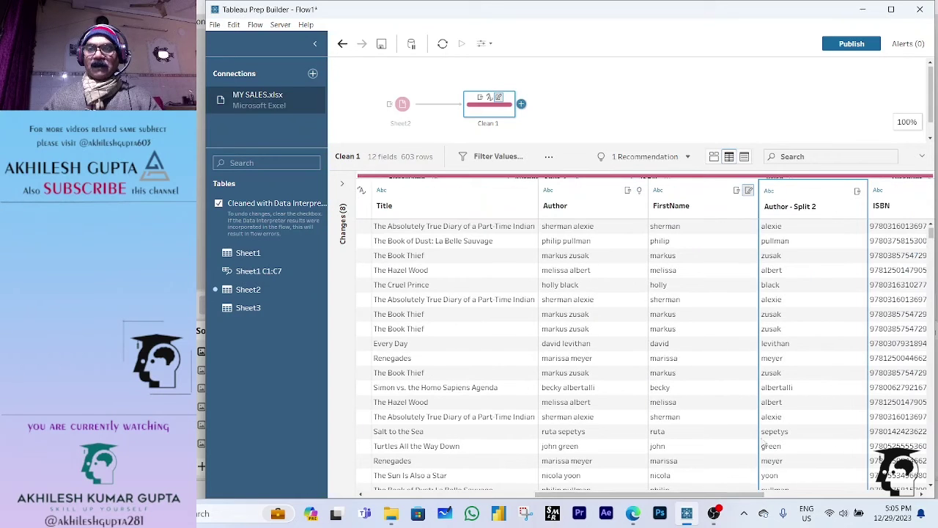
# Rename the Author - Split 2 field to LastName
pyautogui.doubleClick(795, 207)
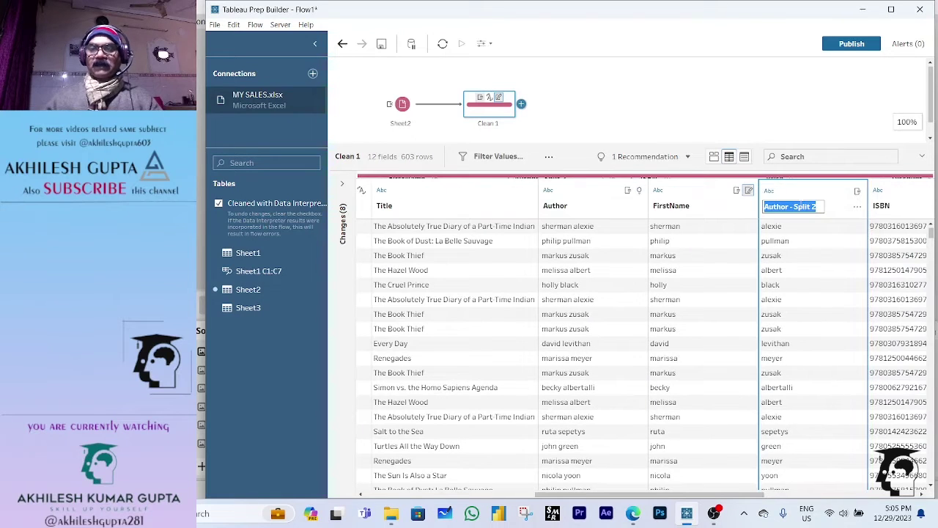
pyautogui.write('LastName')
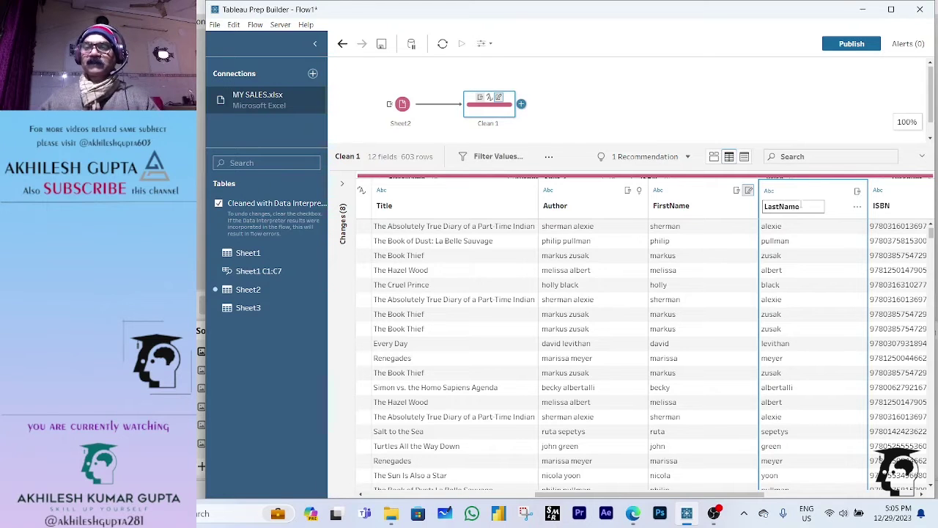
pyautogui.hotkey('ctrl', 'a')
pyautogui.press('Return')
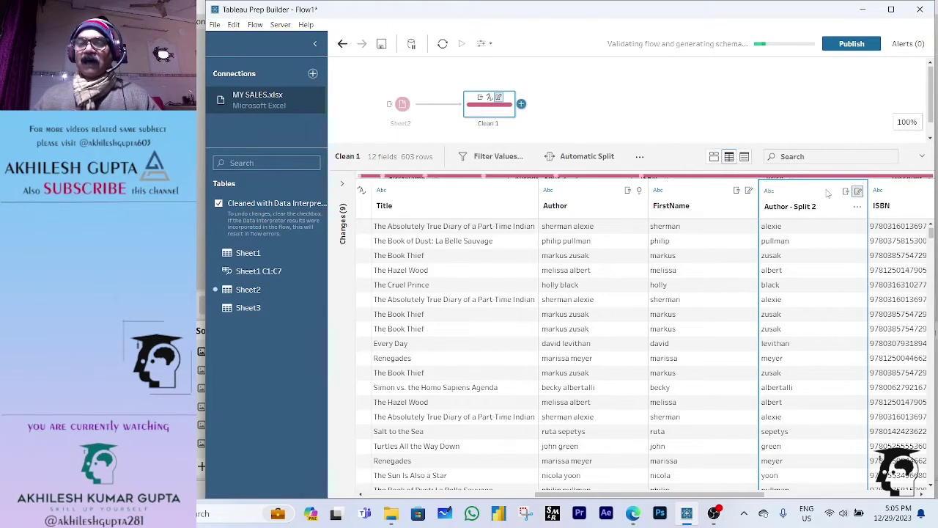
# Convert the FirstName field's values to capitals with the Make Uppercase cleaning operation
pyautogui.moveTo(595, 495); pyautogui.dragTo(836, 491)
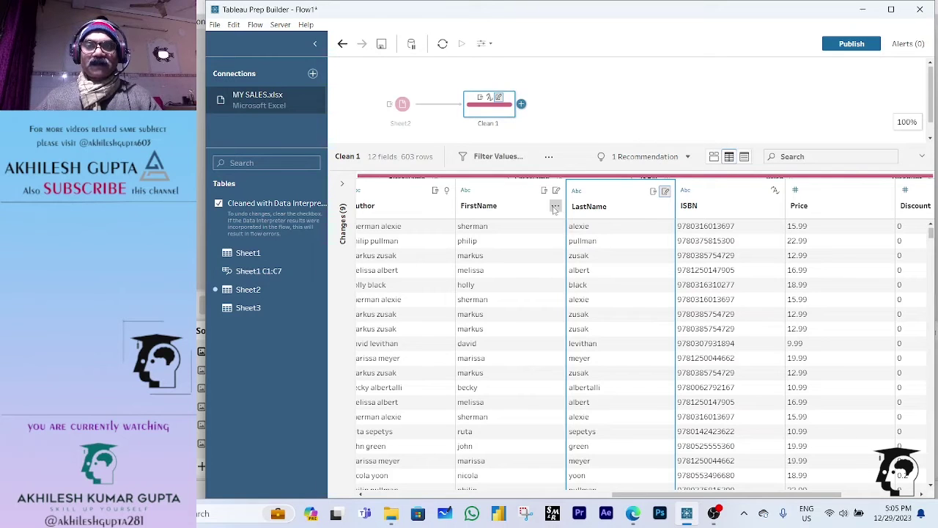
pyautogui.click(556, 207)
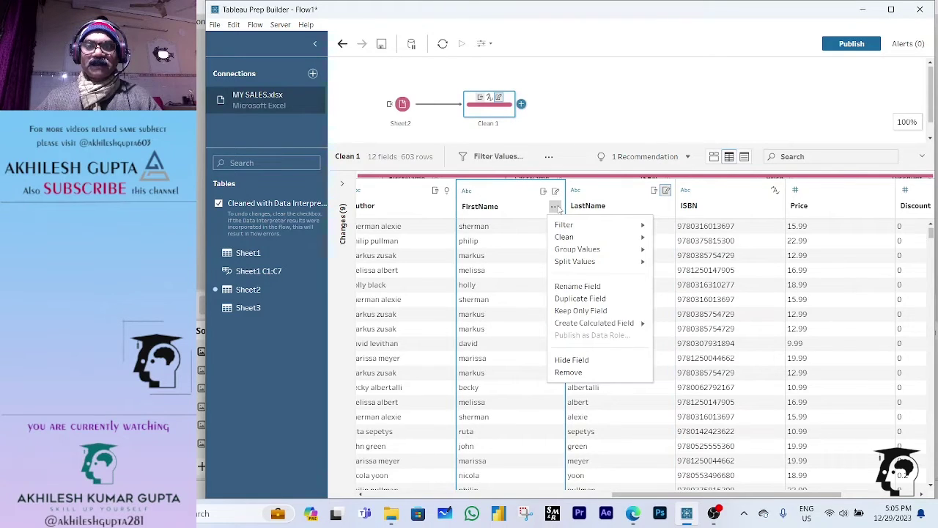
pyautogui.moveTo(564, 240)
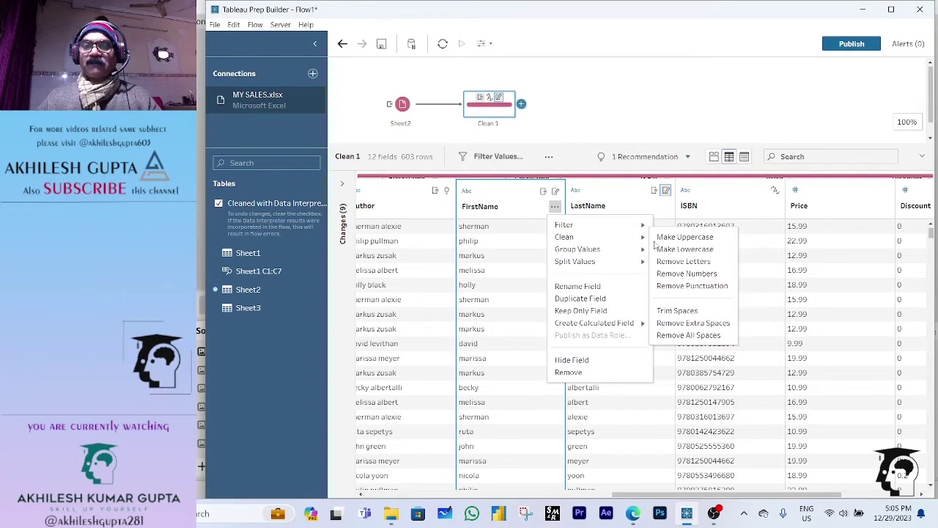
pyautogui.click(666, 239)
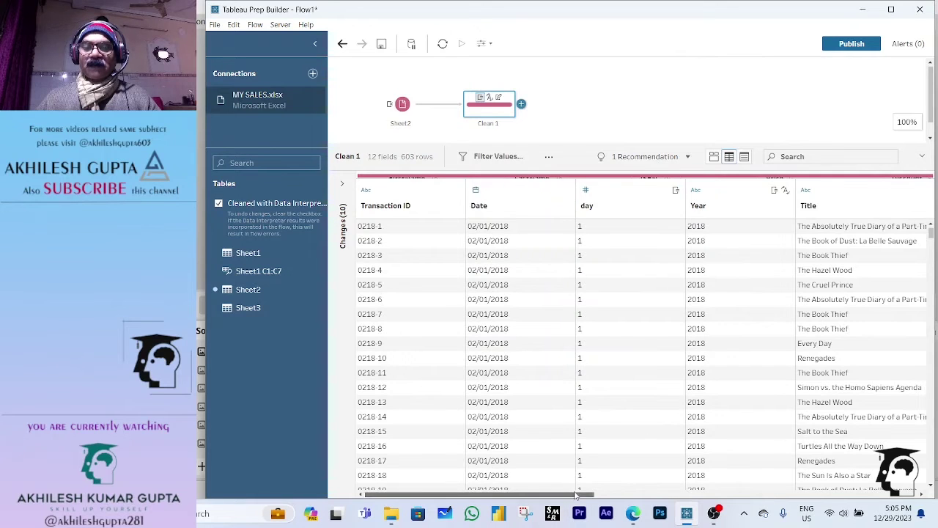
# Convert the LastName field's values to capitals with the Make Uppercase cleaning operation
pyautogui.moveTo(590, 491); pyautogui.dragTo(831, 474)
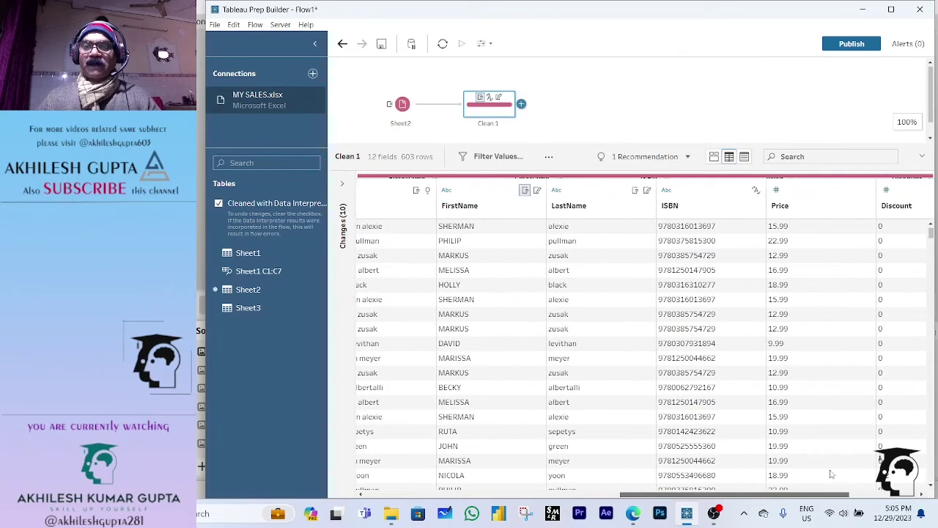
pyautogui.click(646, 206)
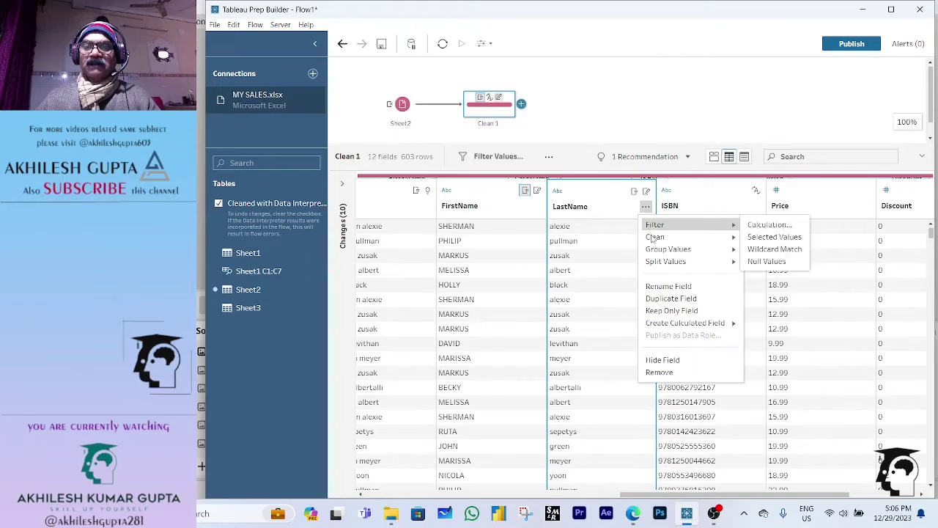
pyautogui.moveTo(654, 237)
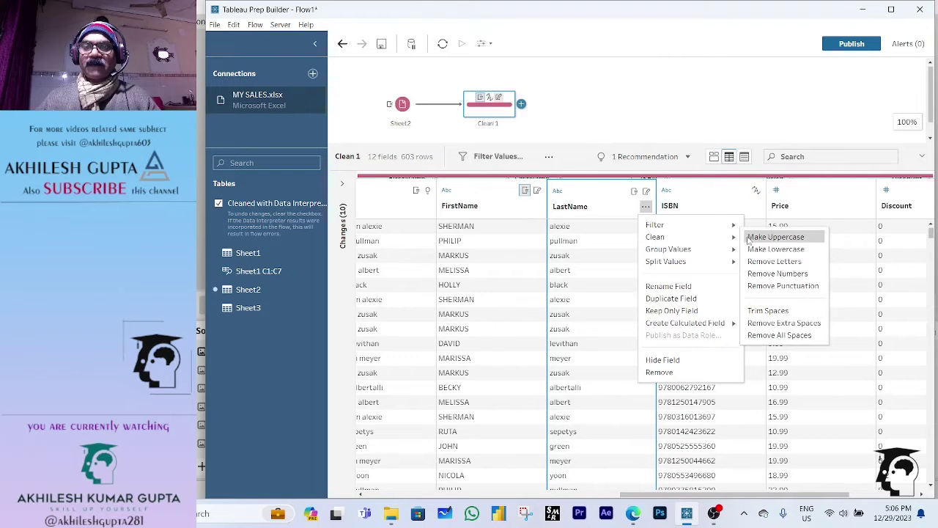
pyautogui.click(760, 240)
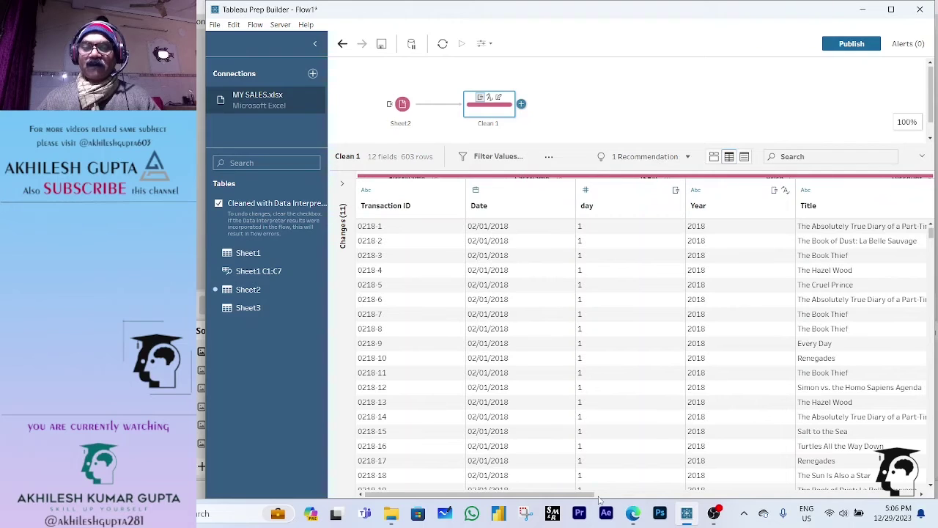
pyautogui.moveTo(598, 495); pyautogui.dragTo(519, 511)
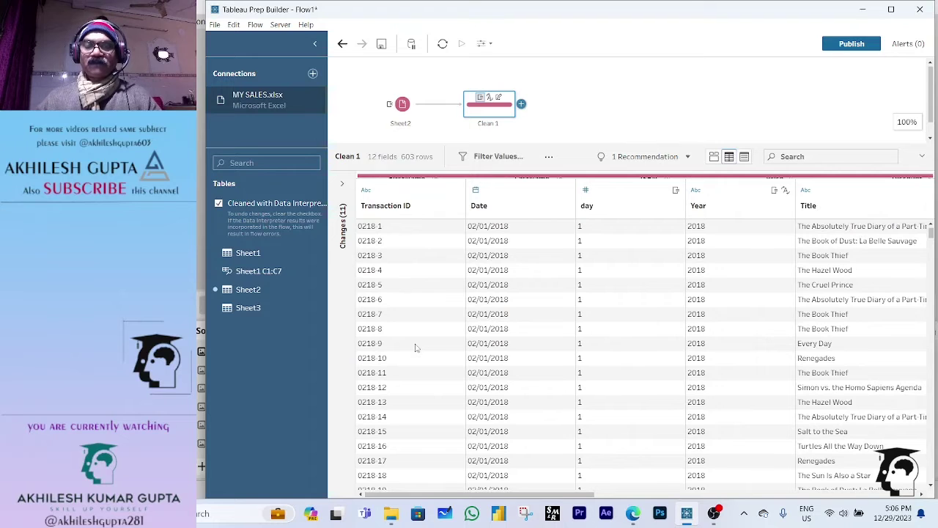
# Add an Output step after Clean 1 and set its save location to the Desktop with the file name Output
pyautogui.click(521, 104)
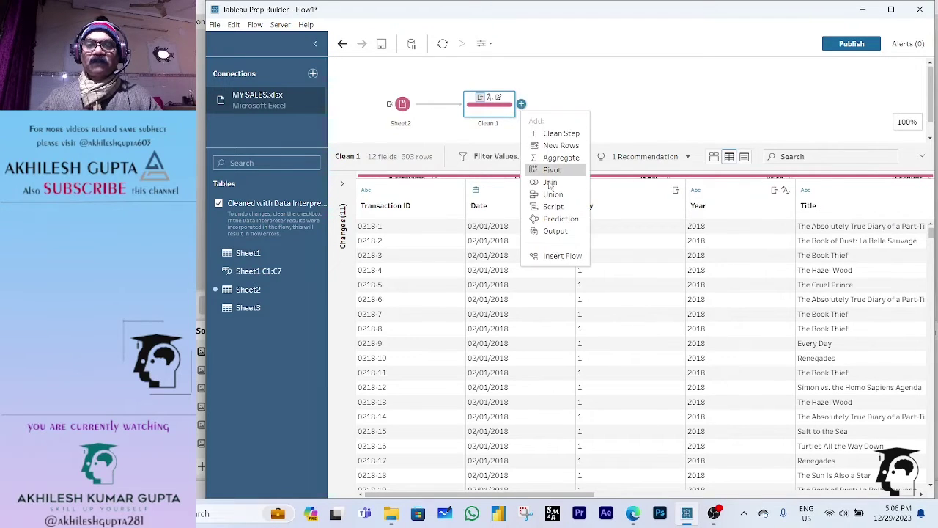
pyautogui.click(555, 232)
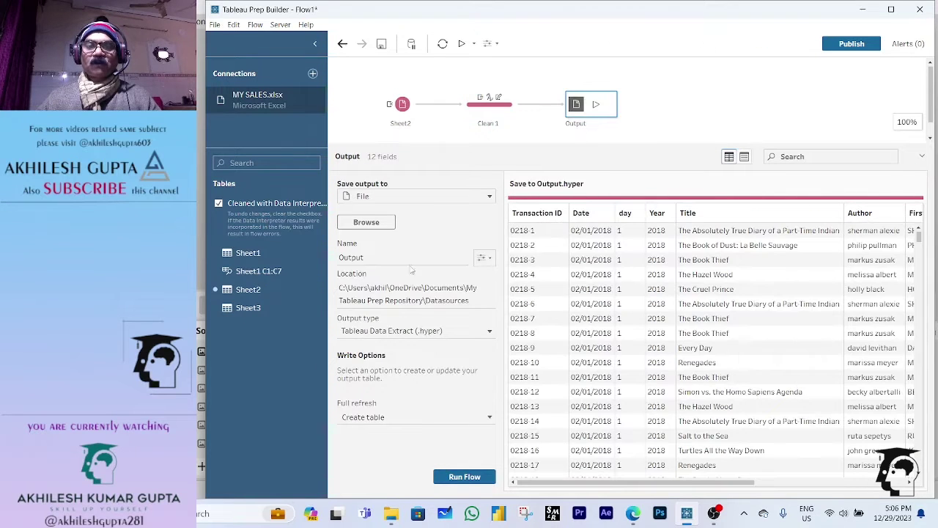
pyautogui.click(366, 222)
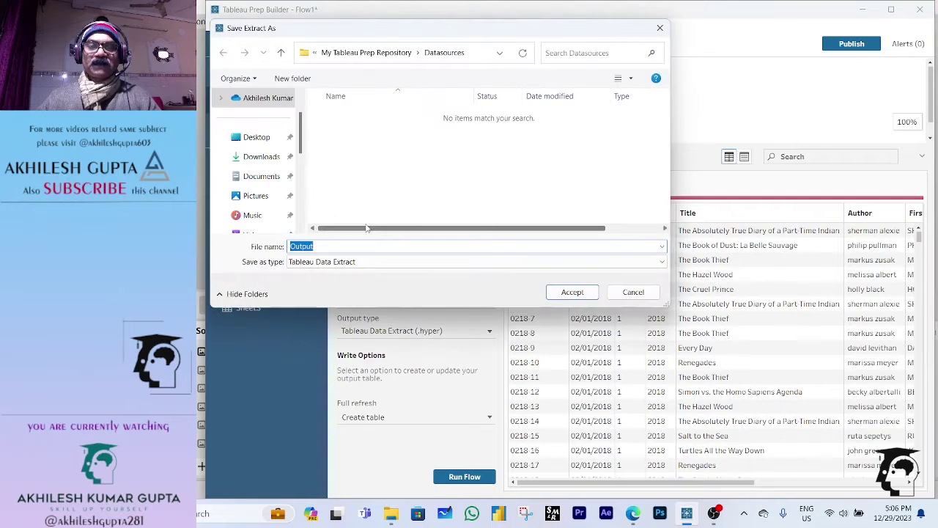
pyautogui.click(251, 137)
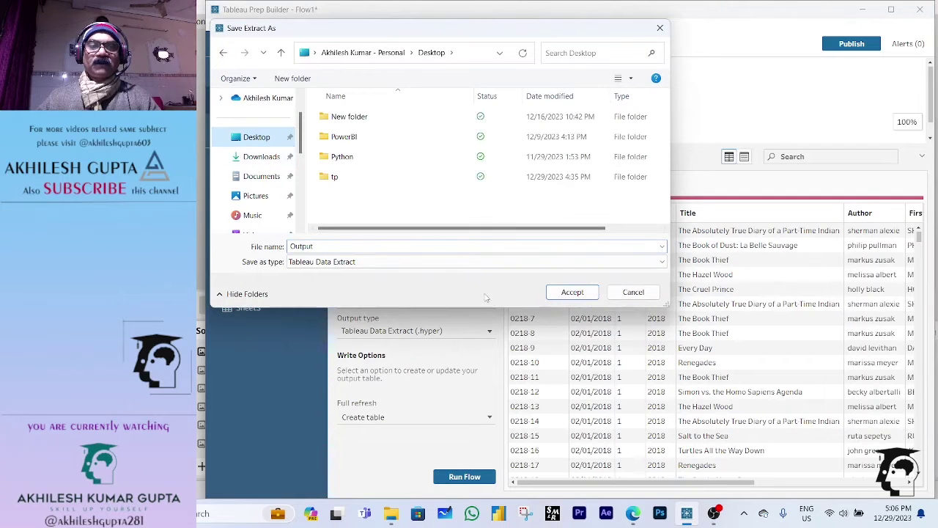
pyautogui.click(561, 293)
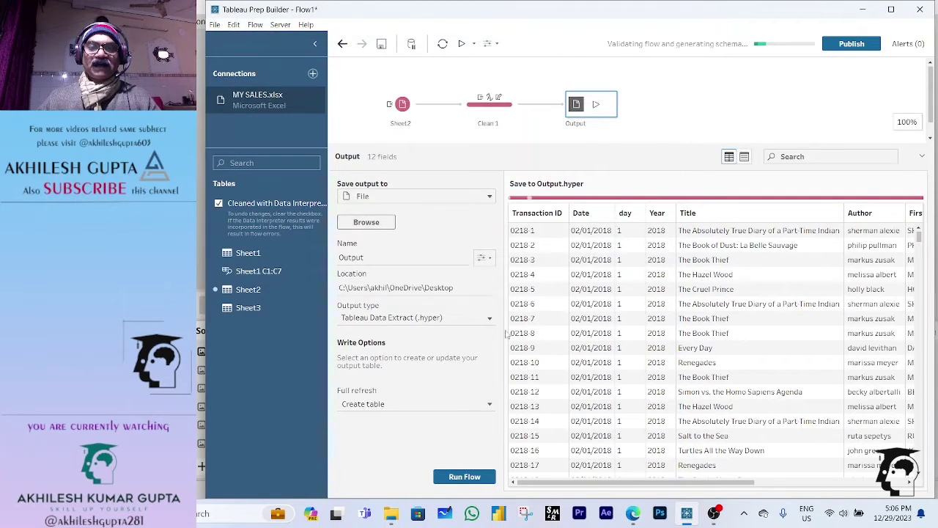
# Set the output type to Comma Separated Values (.csv) and run the flow, replacing the existing Output.csv
pyautogui.click(487, 318)
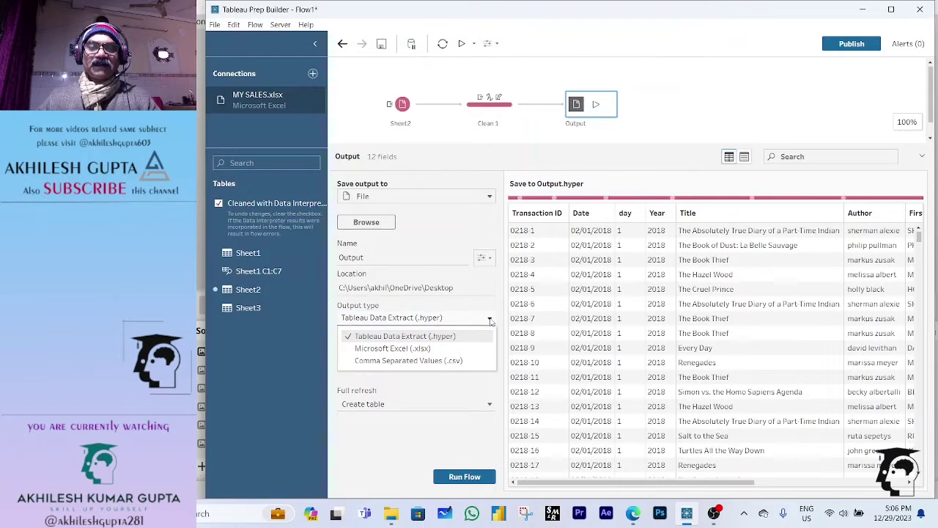
pyautogui.click(461, 361)
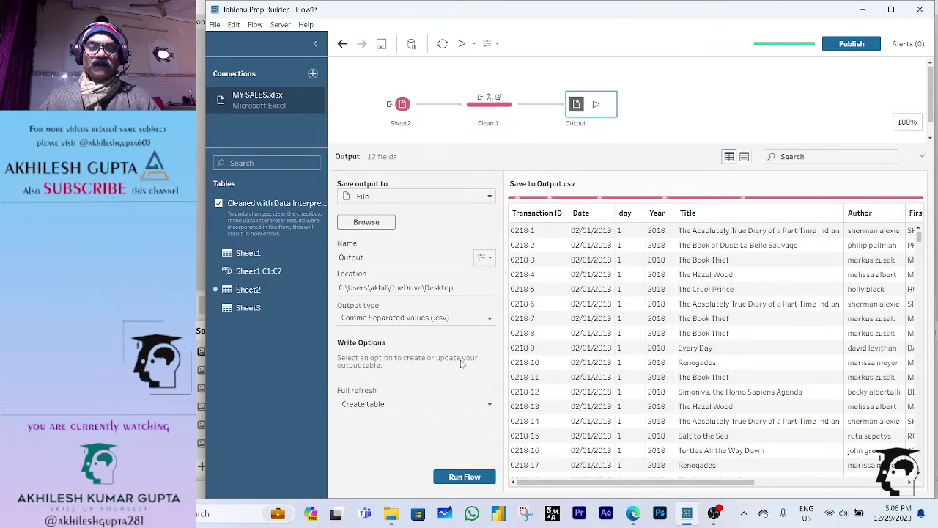
pyautogui.click(476, 478)
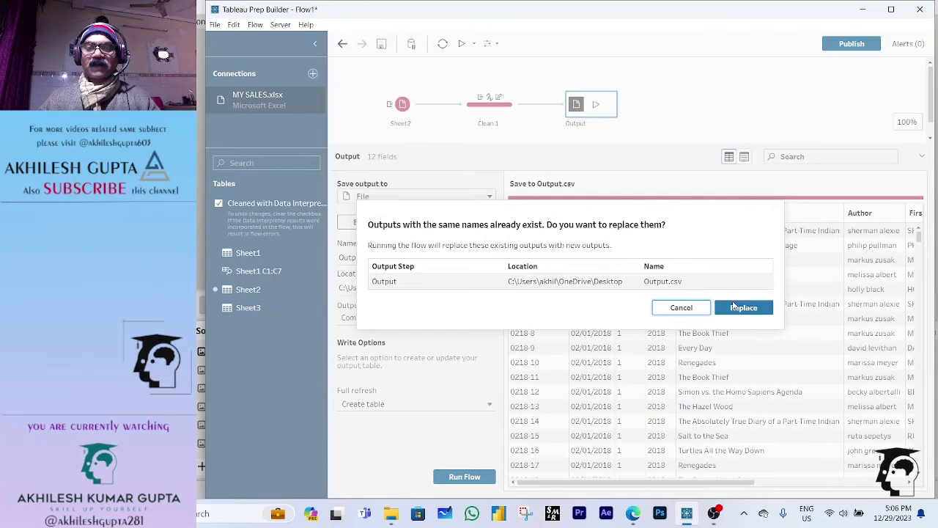
pyautogui.click(741, 308)
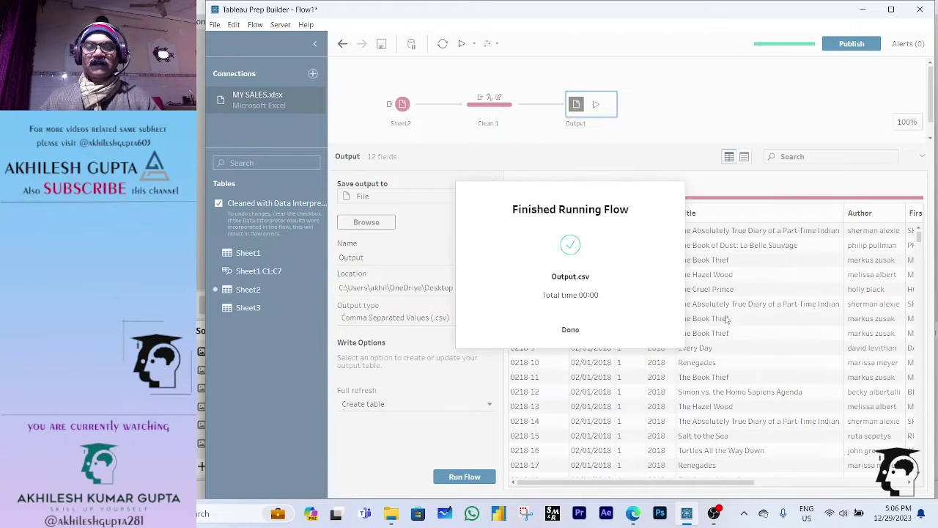
pyautogui.click(570, 329)
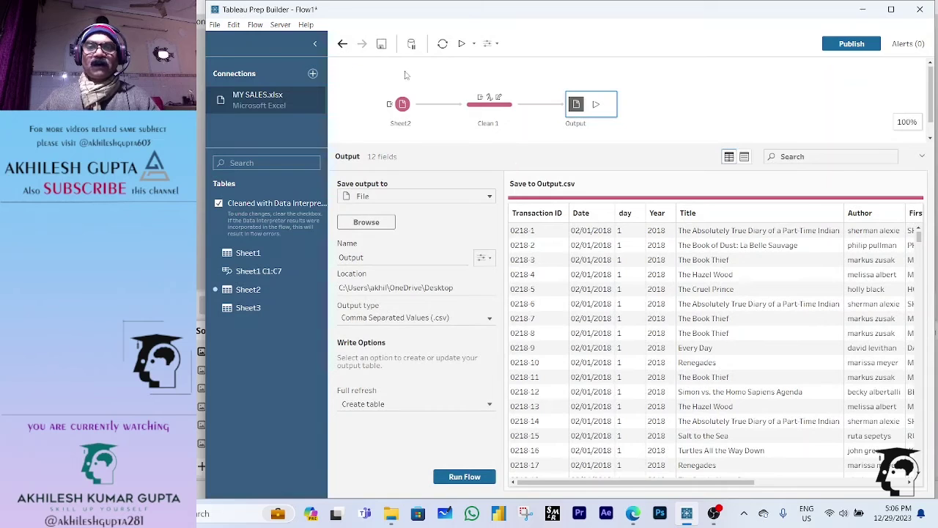
# Delete the whole Sheet2 flow and start a new one from Sheet3 with a cleaning step
pyautogui.moveTo(352, 69); pyautogui.dragTo(673, 140)
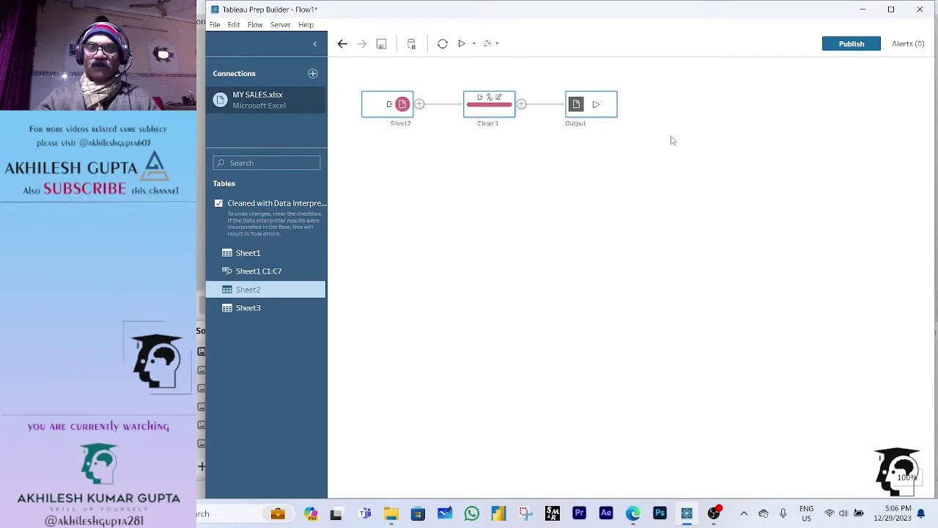
pyautogui.press('Delete')
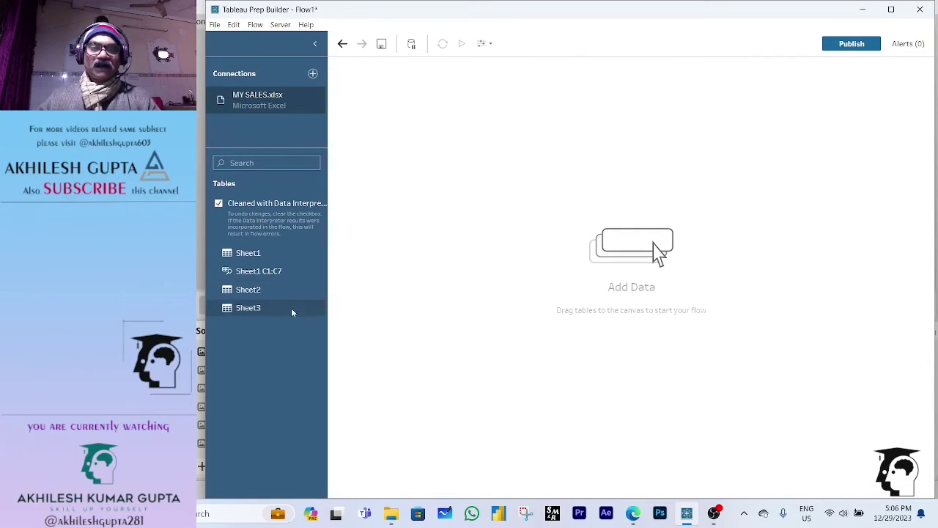
pyautogui.moveTo(231, 310); pyautogui.dragTo(425, 136)
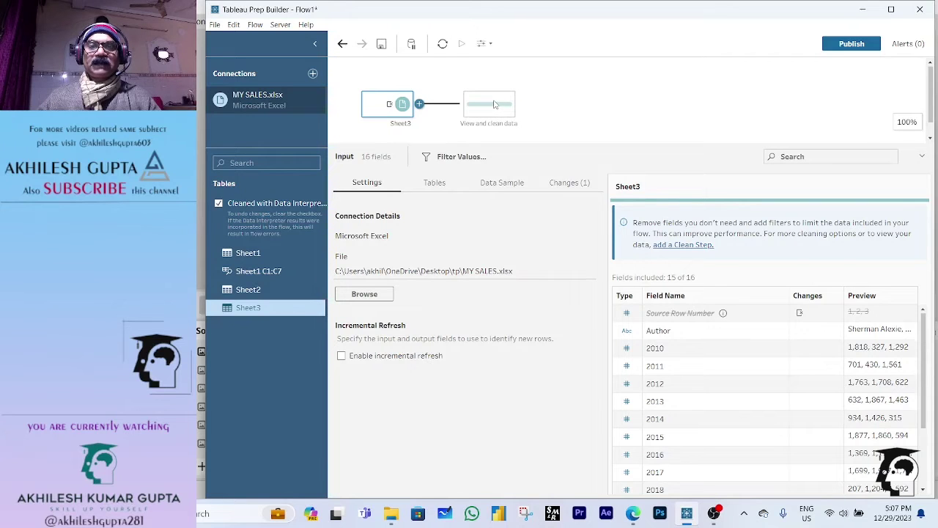
pyautogui.click(494, 105)
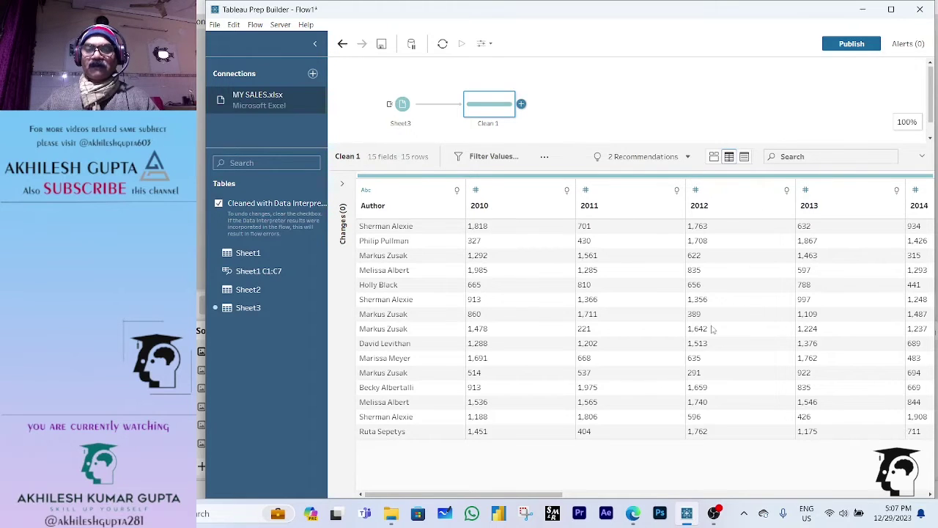
# Pivot the year fields from 2010 through 2023 in Clean 1 from columns to rows
pyautogui.moveTo(557, 497); pyautogui.dragTo(531, 496)
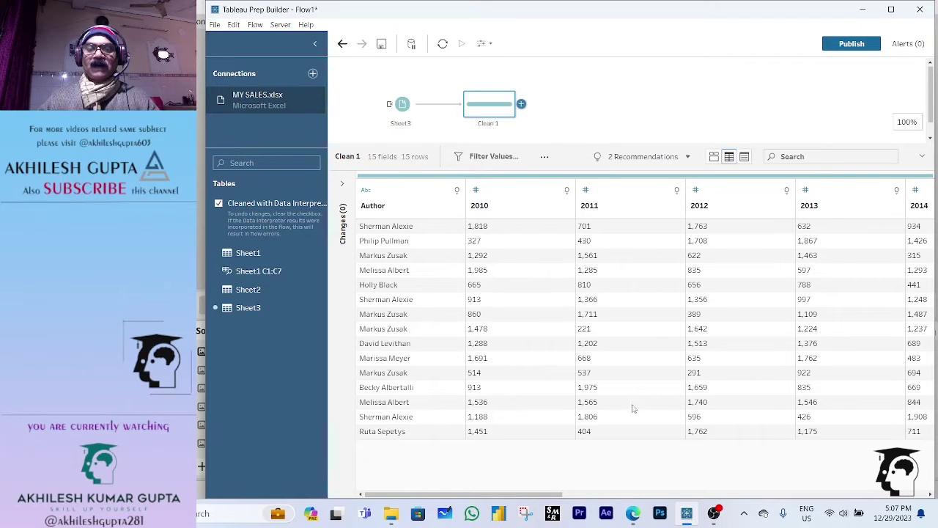
pyautogui.moveTo(551, 495)
pyautogui.mouseDown()
pyautogui.moveTo(935, 487)
pyautogui.moveTo(542, 493)
pyautogui.mouseUp()
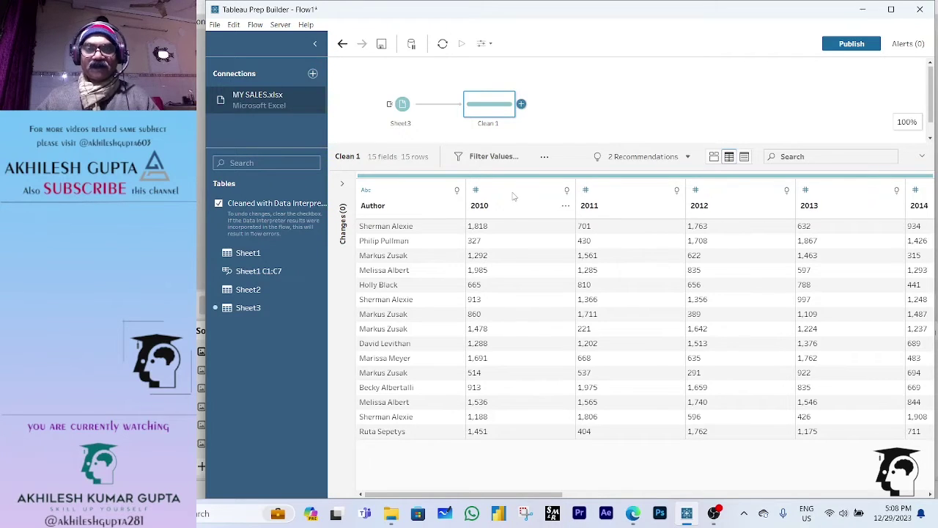
pyautogui.click(514, 195)
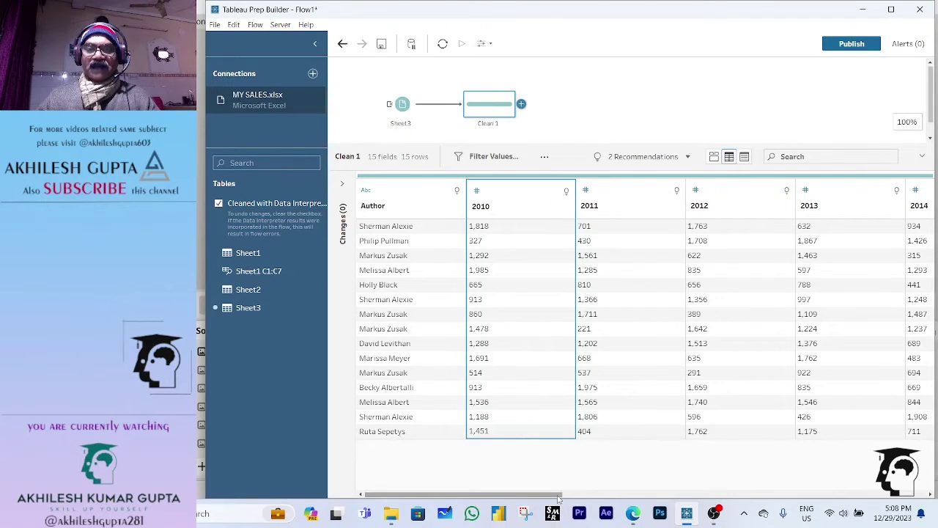
pyautogui.moveTo(558, 496); pyautogui.dragTo(908, 489)
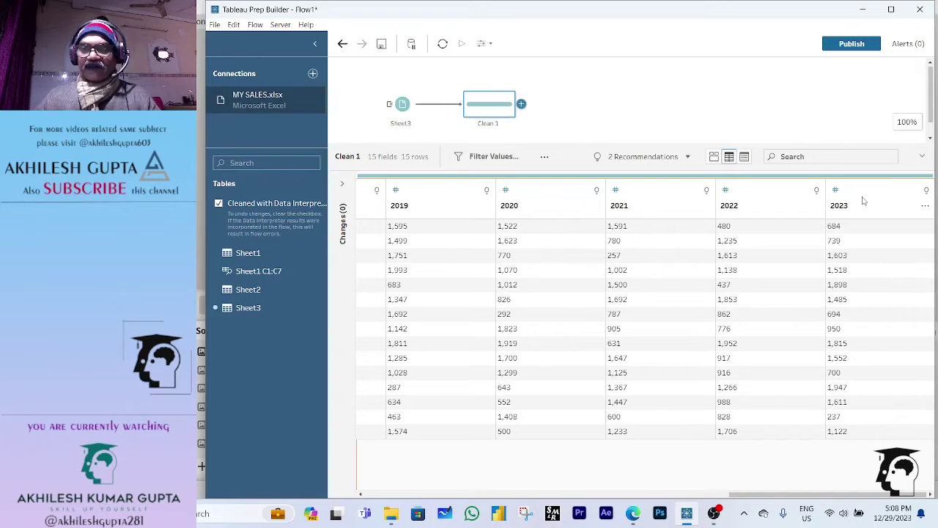
pyautogui.keyDown('shift'); pyautogui.click(863, 200); pyautogui.keyUp('shift')
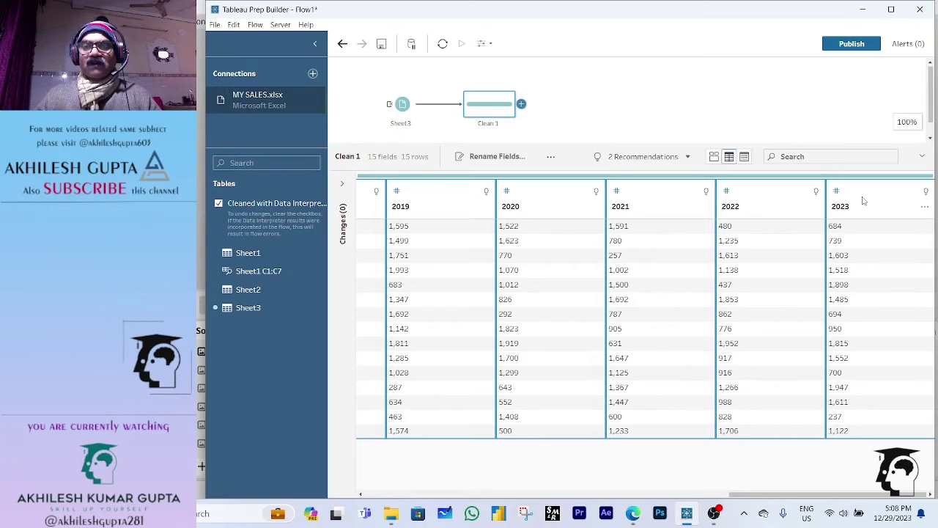
pyautogui.rightClick(863, 200)
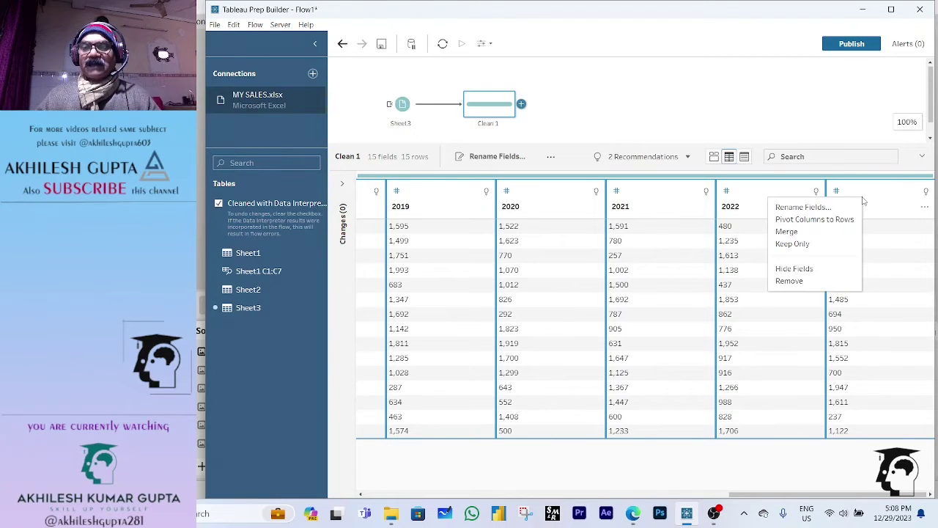
pyautogui.click(807, 222)
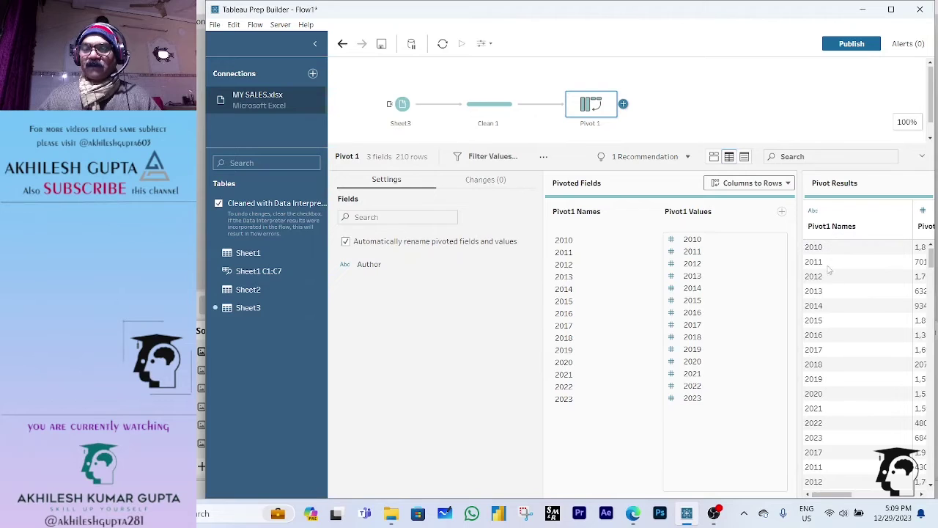
# Rename the Pivot1 Names field to Years and the Pivot1 Values field to Incomes in the pivot results
pyautogui.click(833, 227)
pyautogui.doubleClick(833, 227)
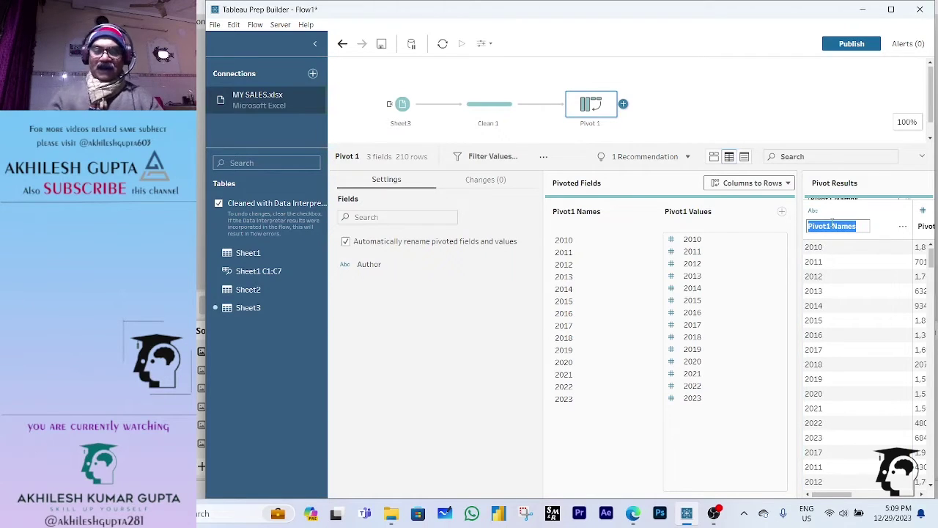
pyautogui.write('Years')
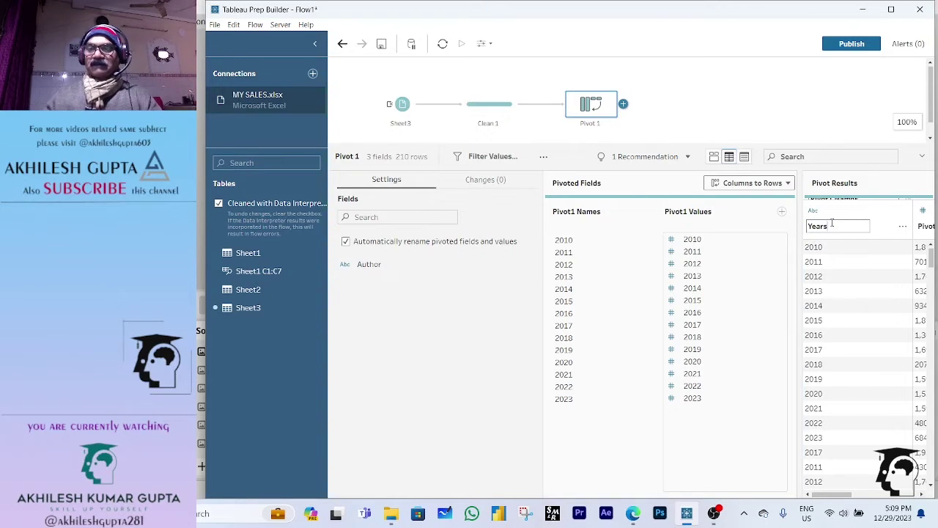
pyautogui.click(846, 497)
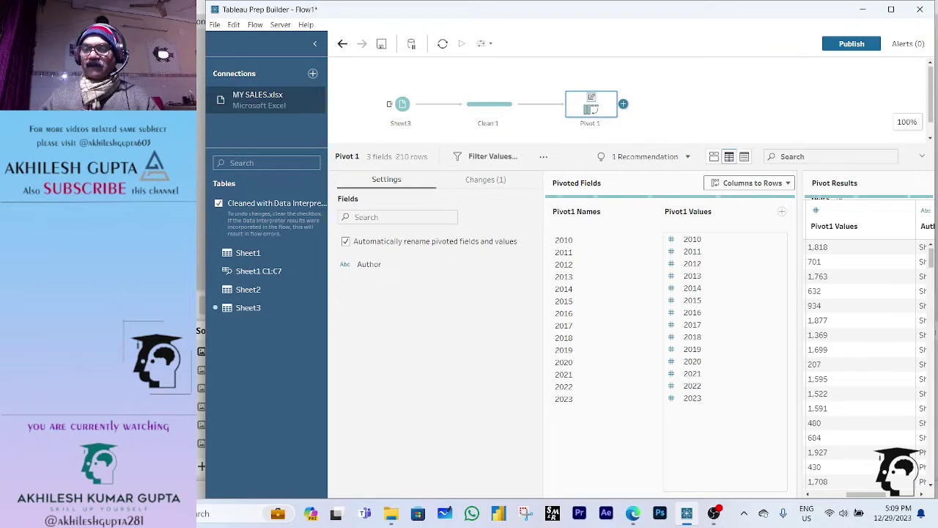
pyautogui.doubleClick(850, 225)
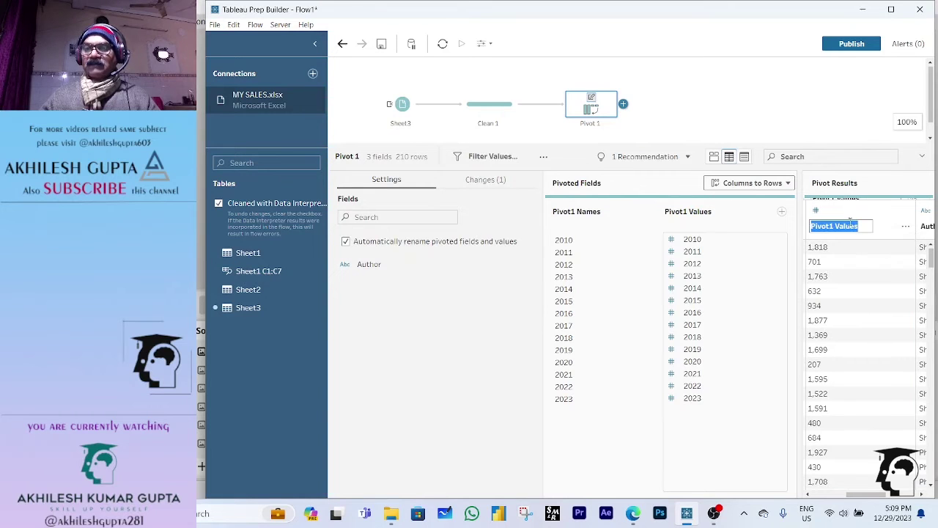
pyautogui.write('Incom')
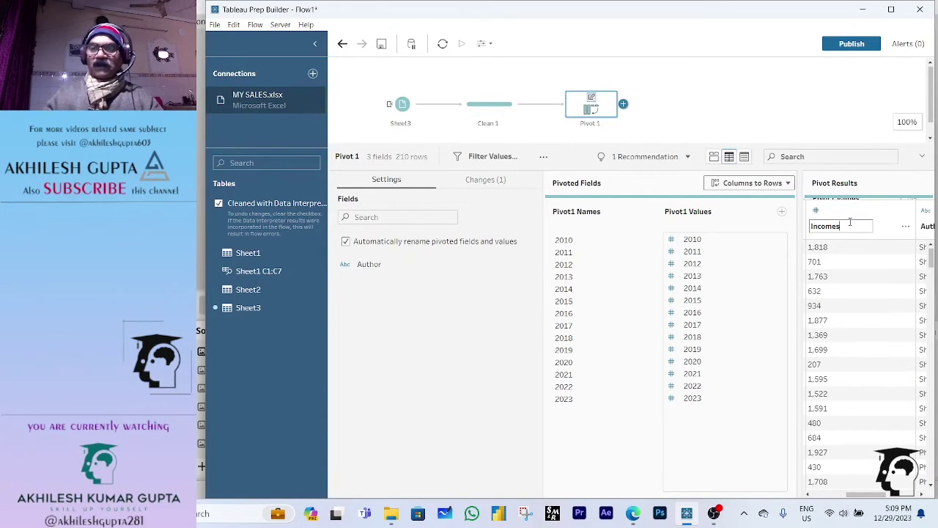
pyautogui.write('es')
pyautogui.press('Return')
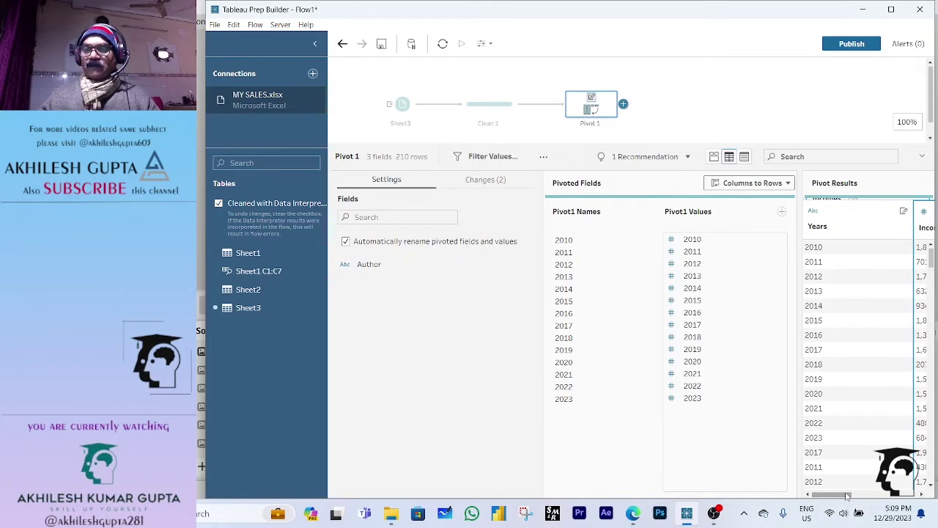
# Widen the Pivot Results pane and move the Author field between Years and Incomes
pyautogui.moveTo(850, 495); pyautogui.dragTo(922, 496)
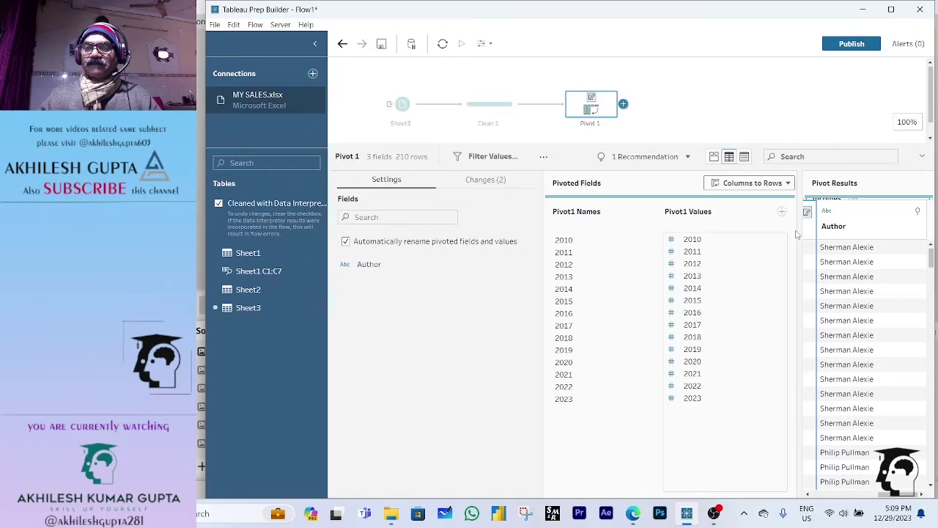
pyautogui.moveTo(797, 238); pyautogui.dragTo(711, 264)
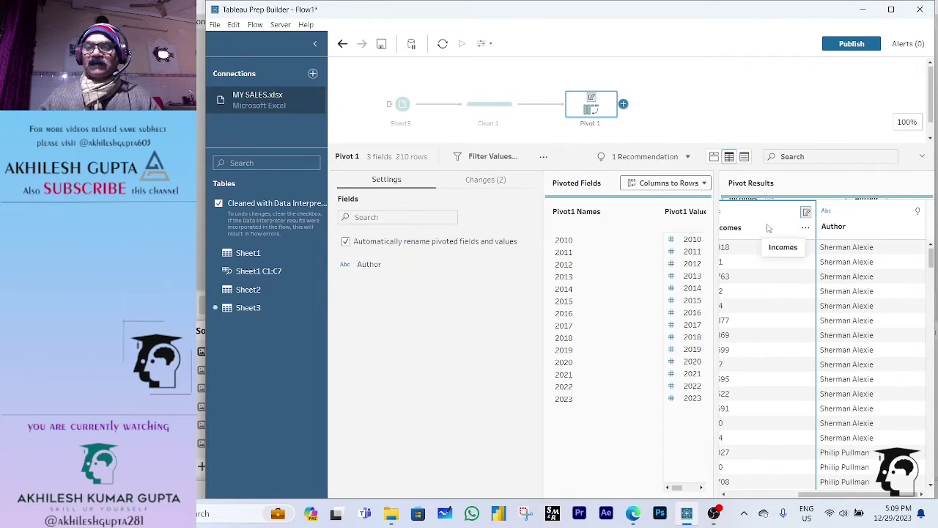
pyautogui.moveTo(842, 494); pyautogui.dragTo(883, 502)
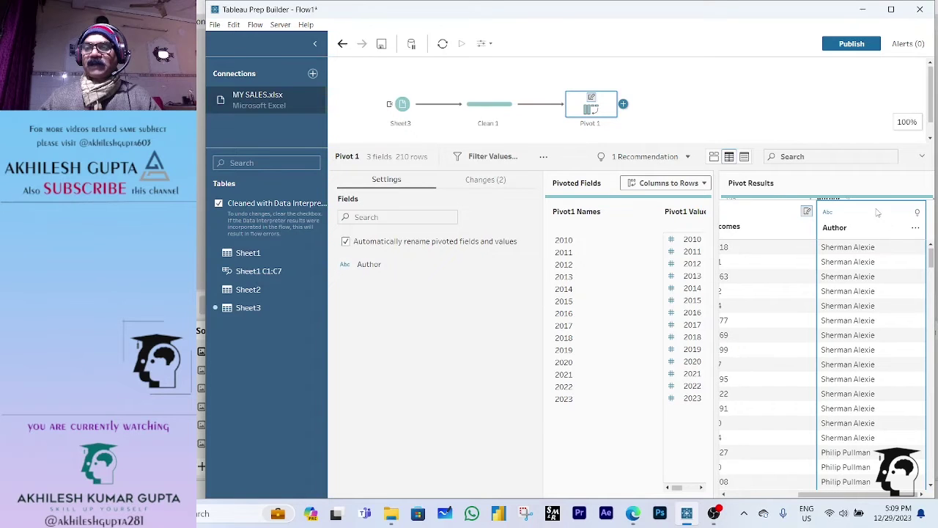
pyautogui.moveTo(877, 212); pyautogui.dragTo(830, 220)
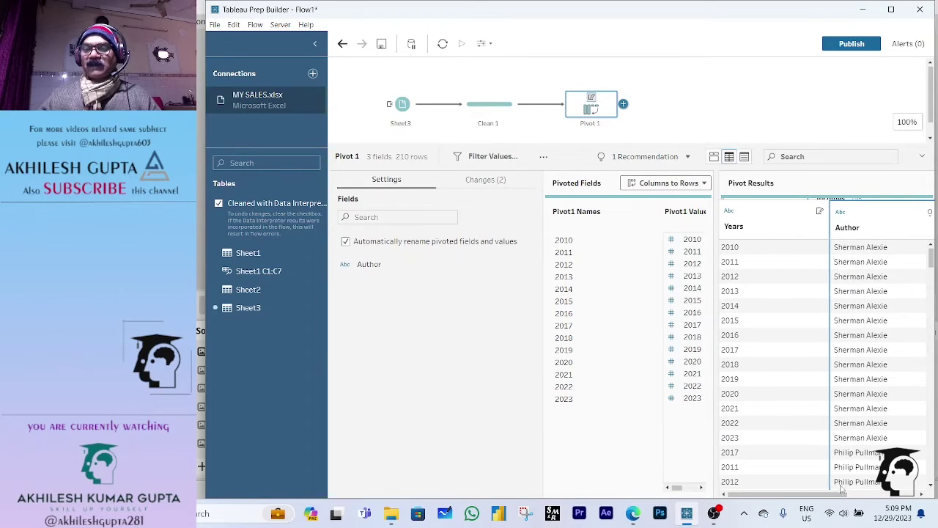
pyautogui.moveTo(841, 496); pyautogui.dragTo(922, 495)
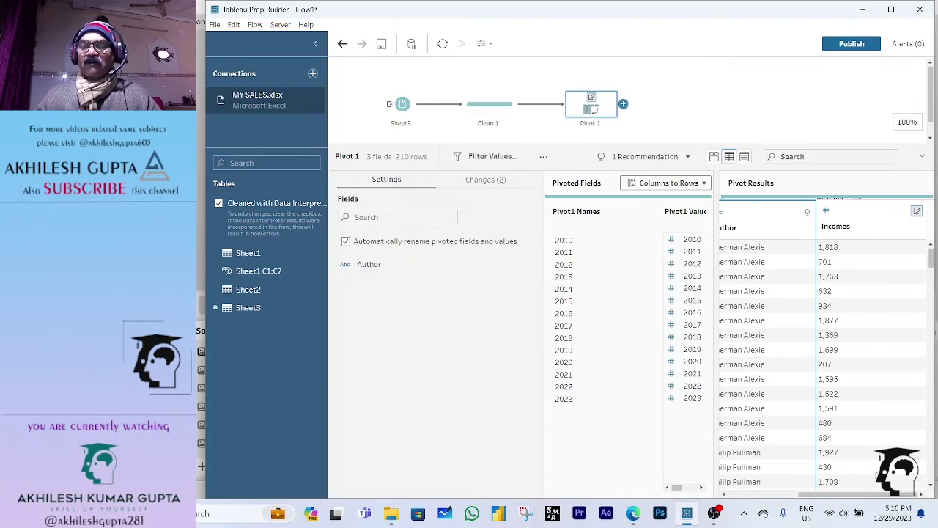
# Add an Aggregate step after Pivot 1 that groups by Years and sums Incomes
pyautogui.click(623, 105)
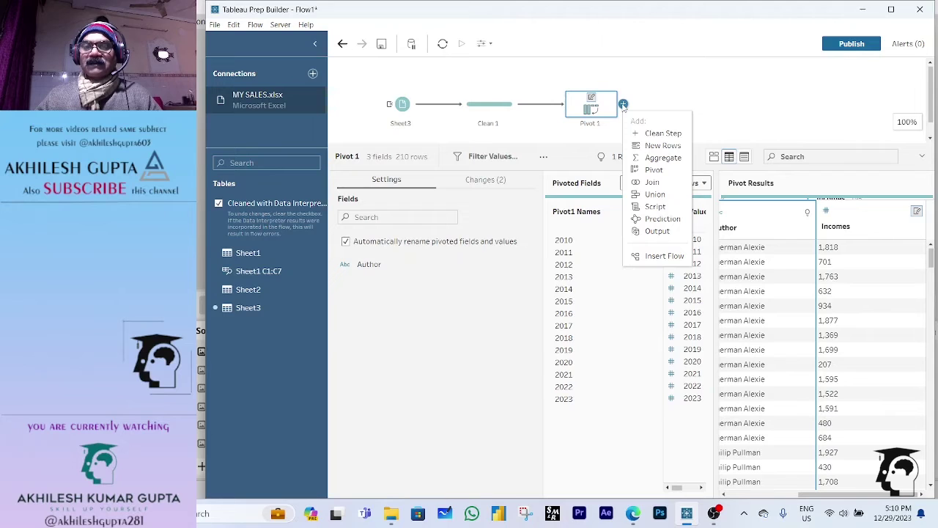
pyautogui.click(662, 158)
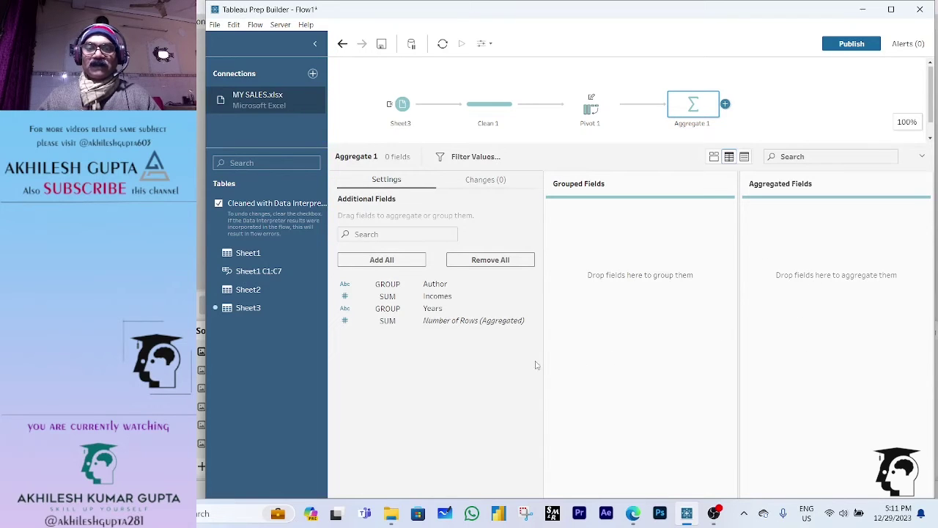
pyautogui.moveTo(432, 309); pyautogui.dragTo(597, 274)
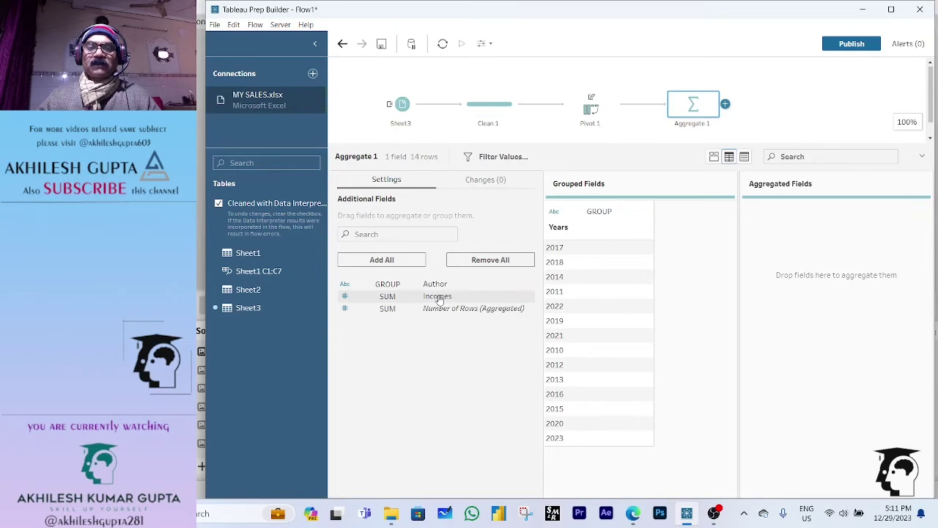
pyautogui.moveTo(445, 296); pyautogui.dragTo(766, 285)
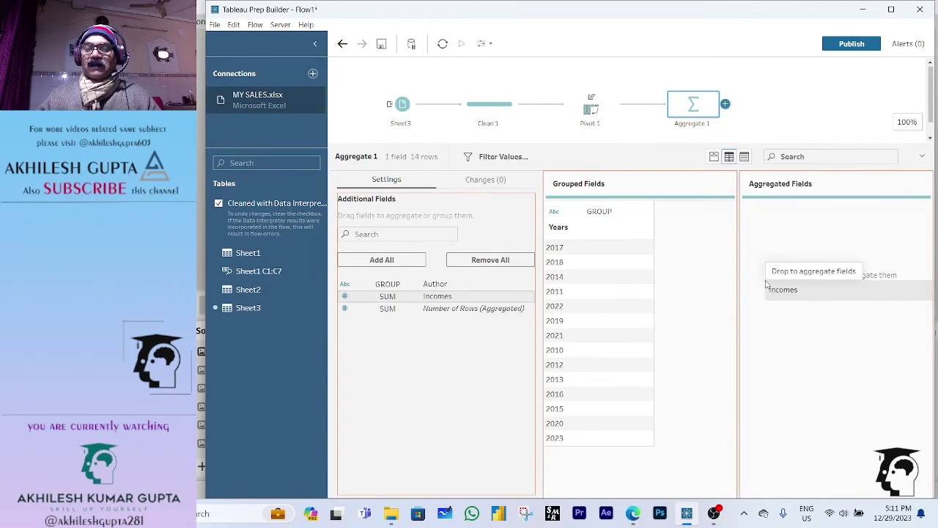
pyautogui.moveTo(764, 332); pyautogui.dragTo(765, 333)
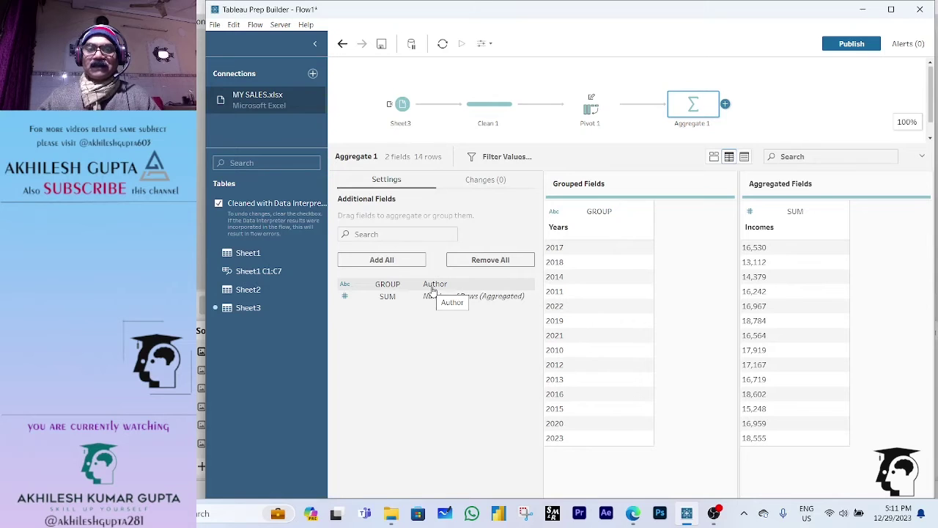
# Add Author to the grouped fields of Aggregate 1 and remove Years from the grouping
pyautogui.moveTo(433, 291); pyautogui.dragTo(657, 282)
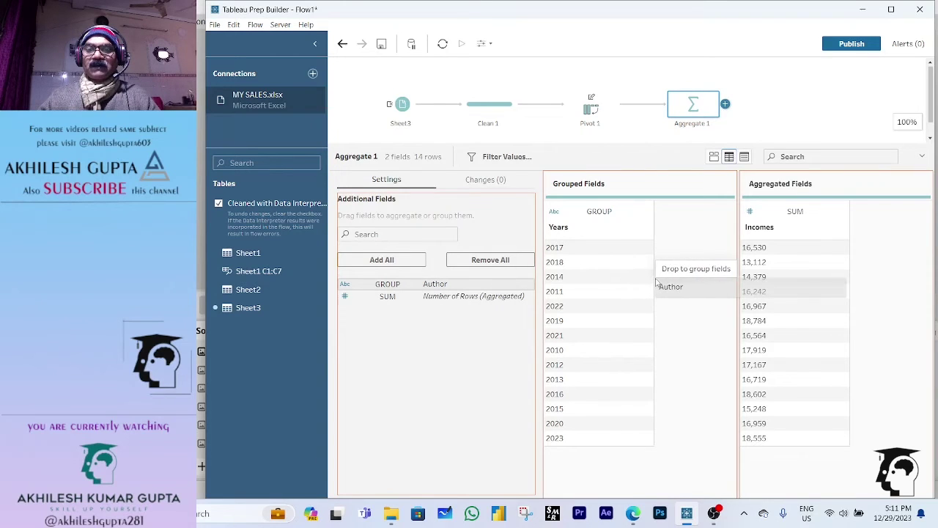
pyautogui.moveTo(685, 374); pyautogui.dragTo(685, 374)
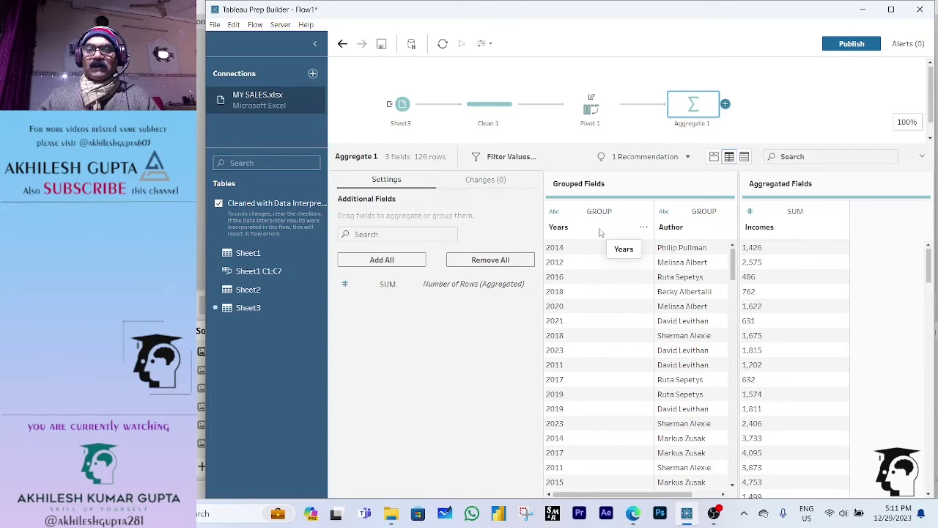
pyautogui.moveTo(600, 233); pyautogui.dragTo(449, 291)
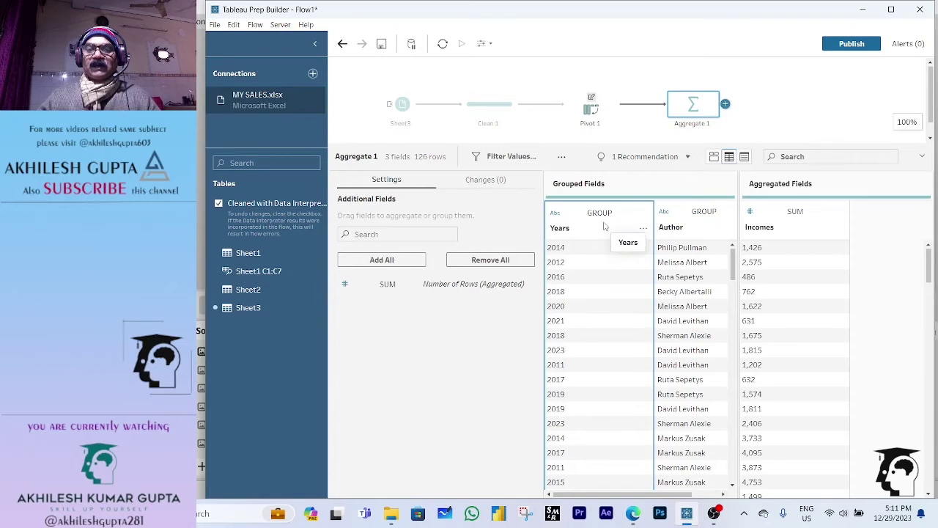
pyautogui.moveTo(602, 223); pyautogui.dragTo(359, 299)
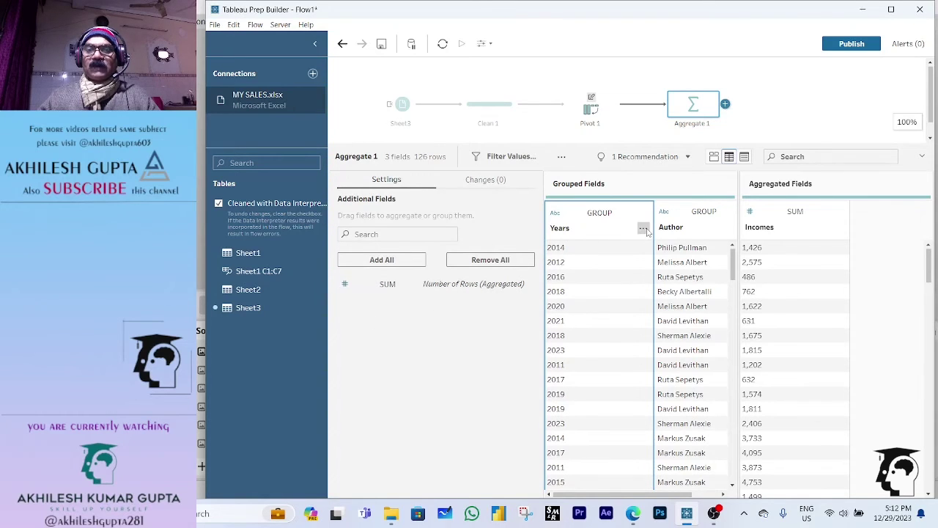
pyautogui.click(642, 229)
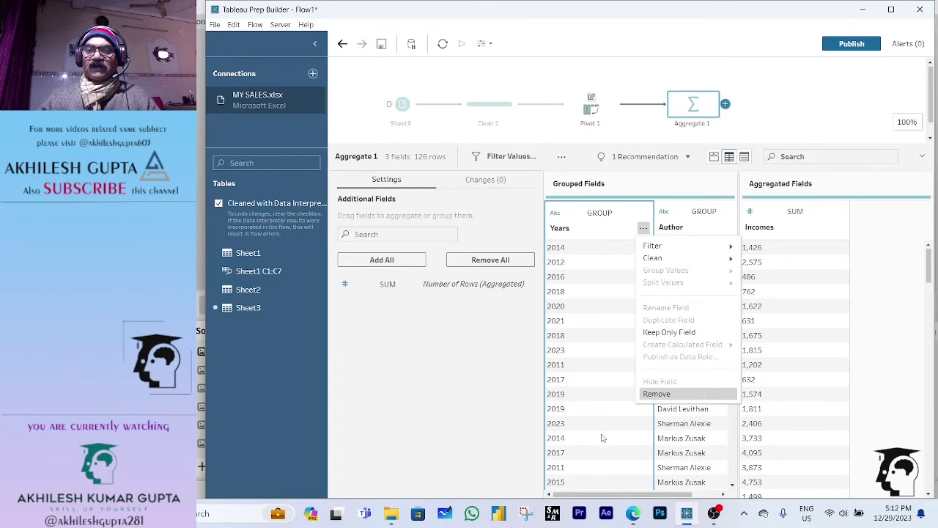
pyautogui.press('Return')
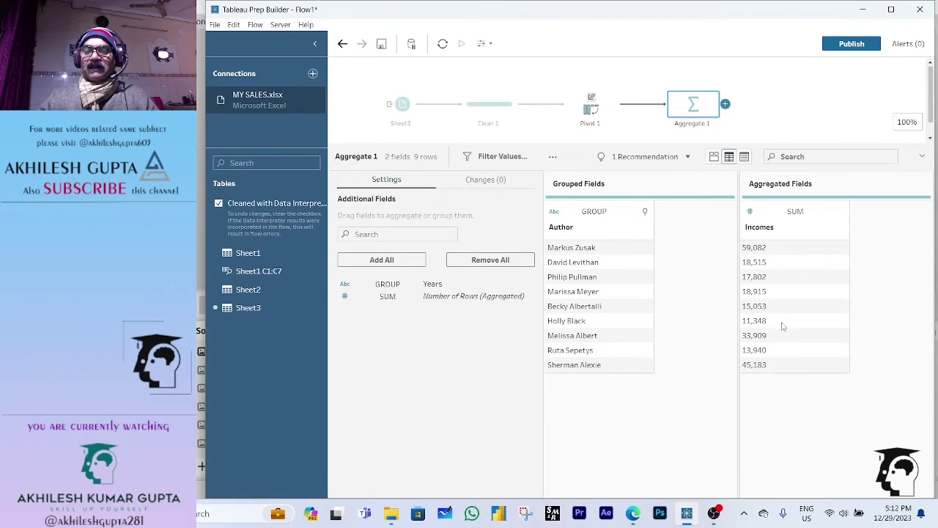
# Try the Average and Median aggregations on the Incomes field and set it back to Sum
pyautogui.click(803, 214)
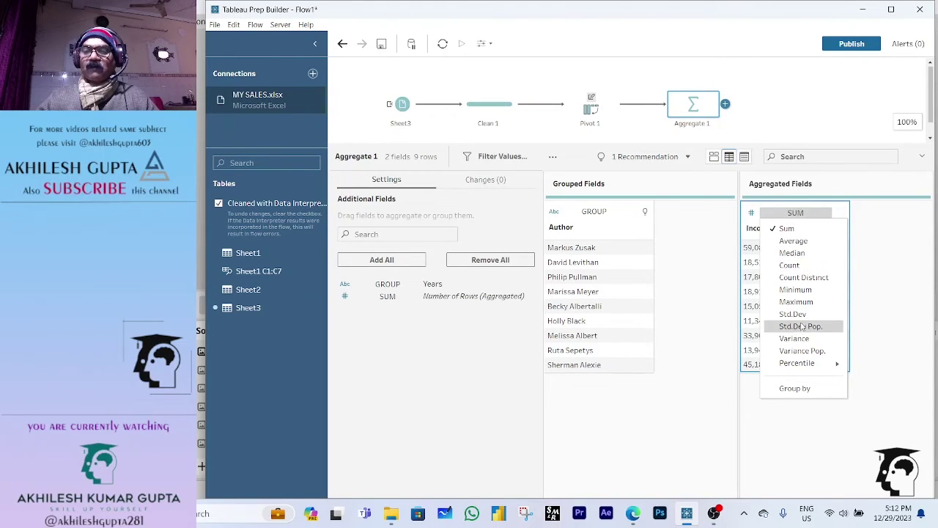
pyautogui.click(815, 246)
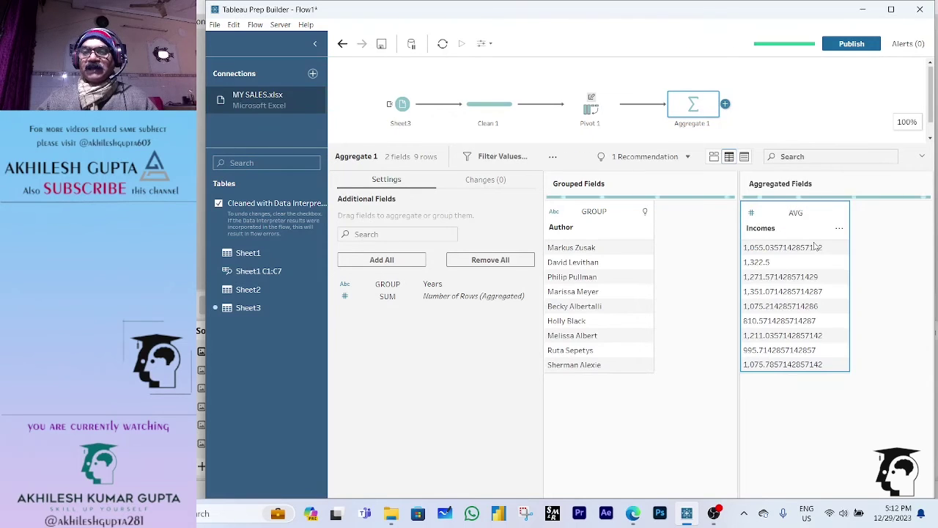
pyautogui.click(799, 213)
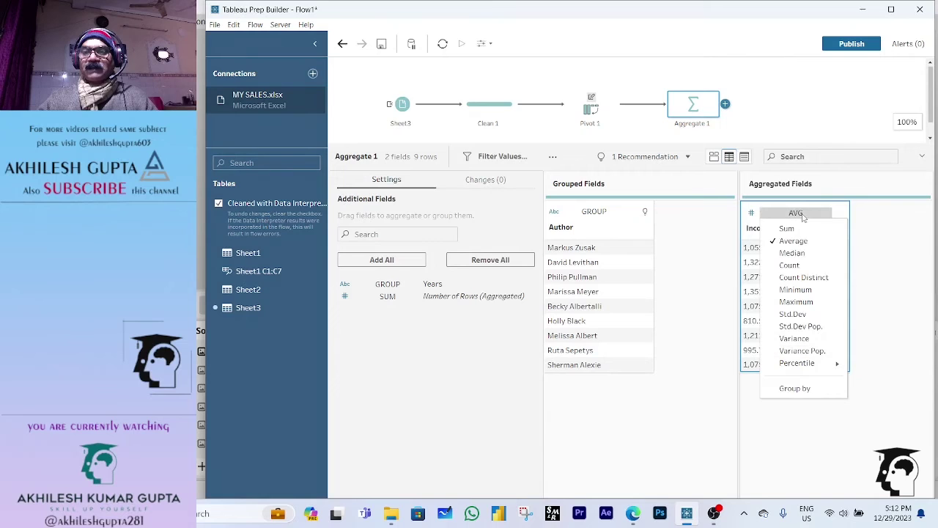
pyautogui.click(792, 252)
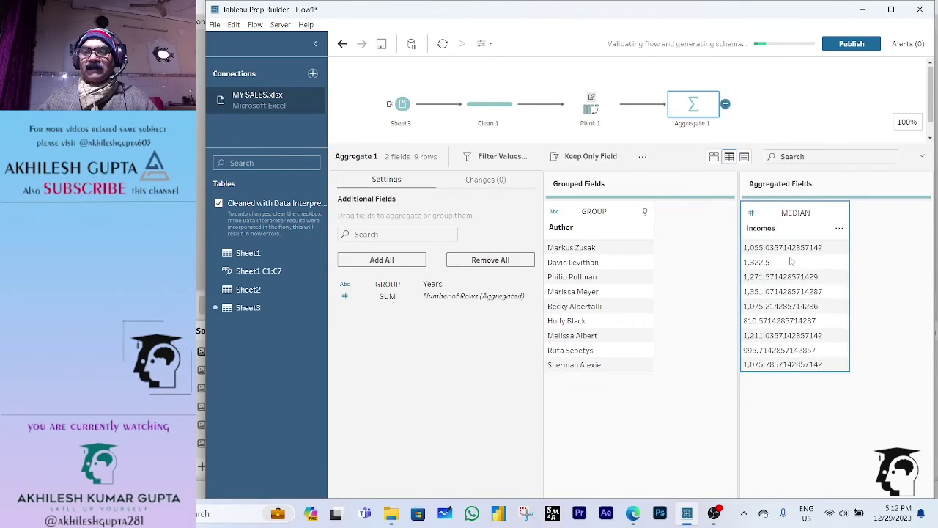
pyautogui.click(809, 216)
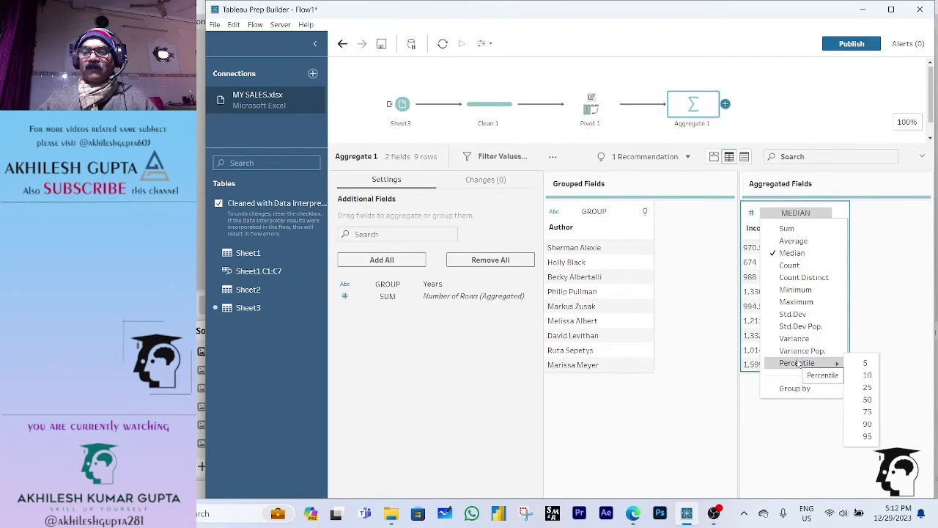
pyautogui.click(800, 229)
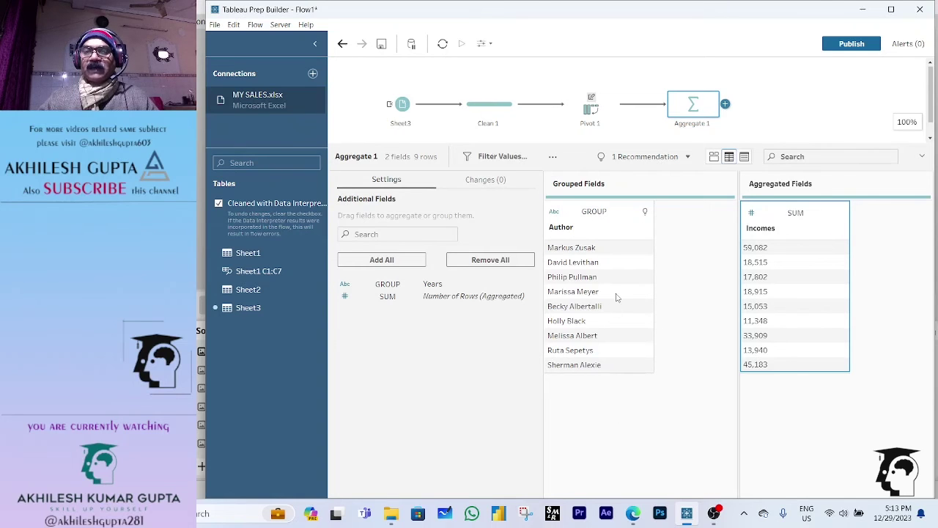
# Add an Output step after Aggregate 1 that saves to the Desktop as Output in Comma Separated Values (.csv) format
pyautogui.click(725, 104)
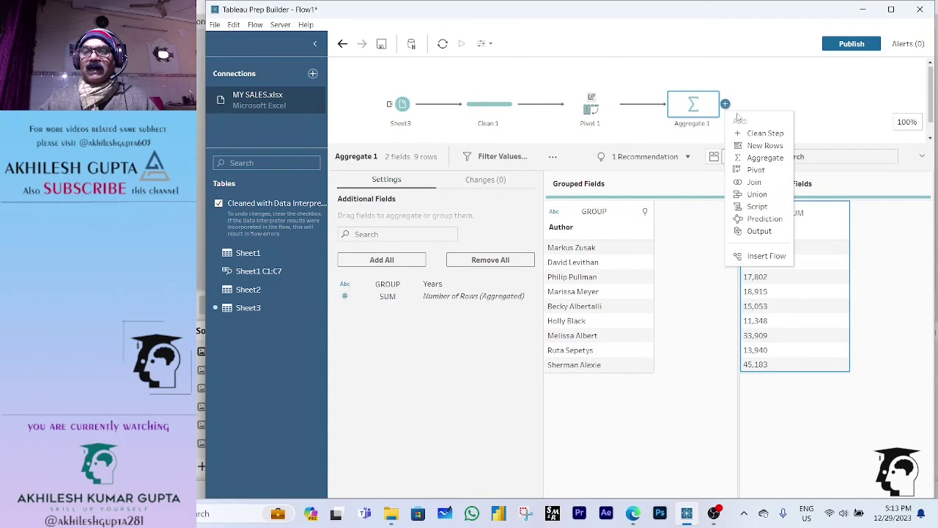
pyautogui.click(759, 232)
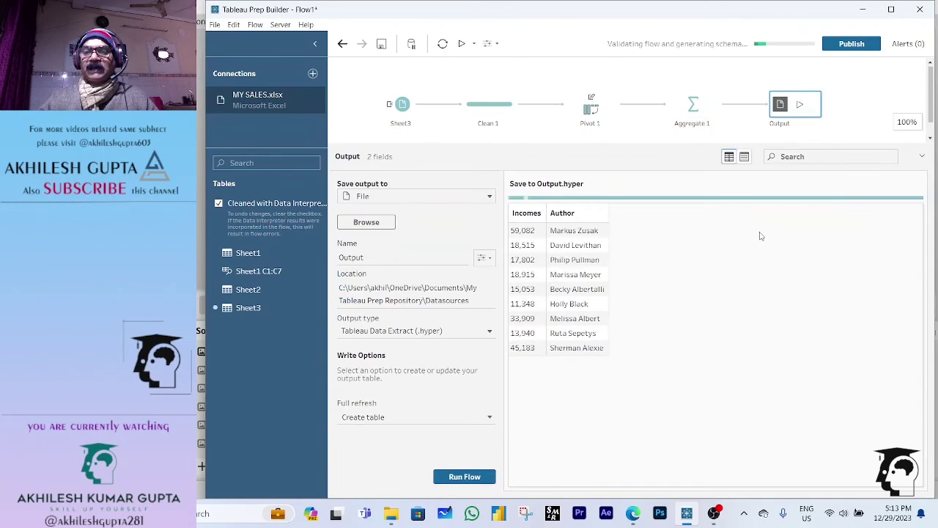
pyautogui.click(366, 222)
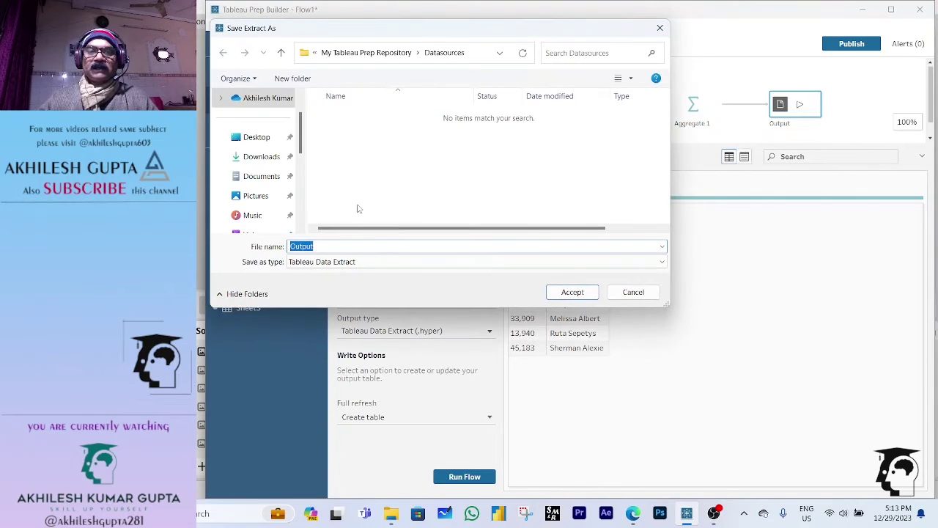
pyautogui.click(255, 137)
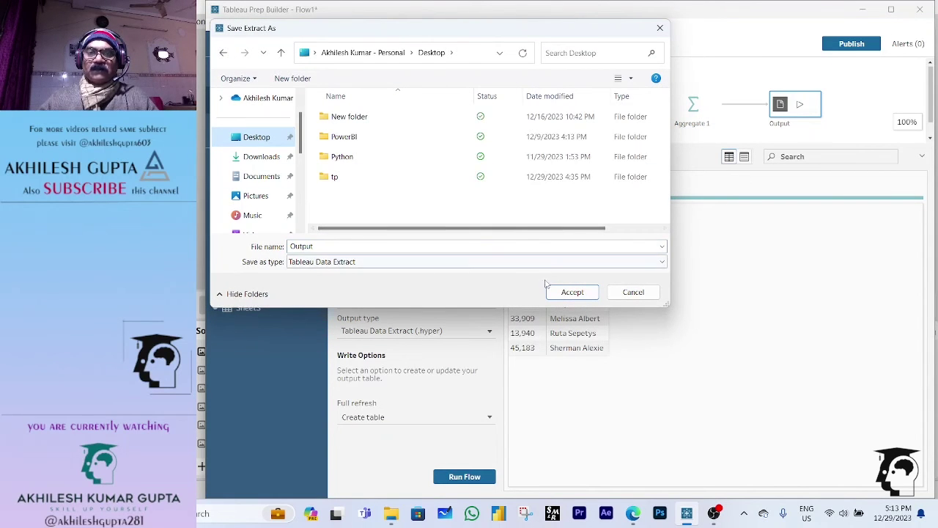
pyautogui.click(572, 292)
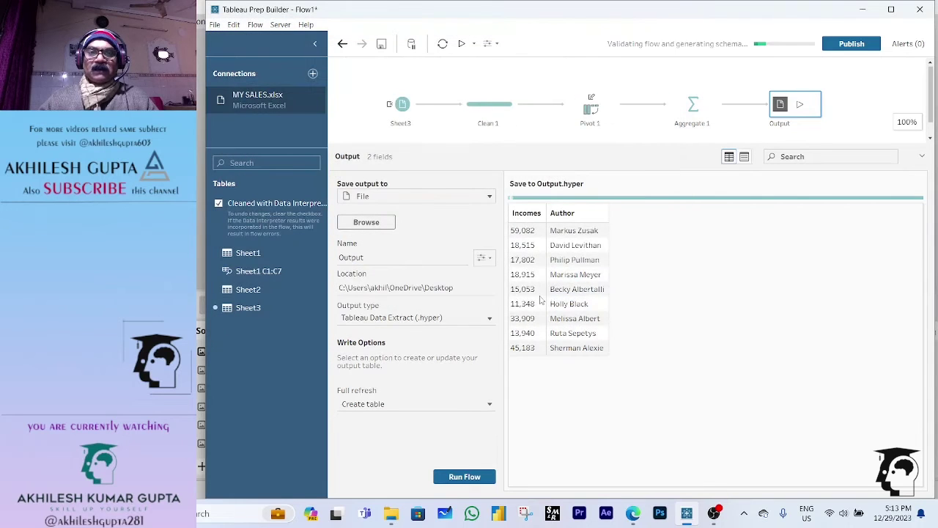
pyautogui.click(489, 320)
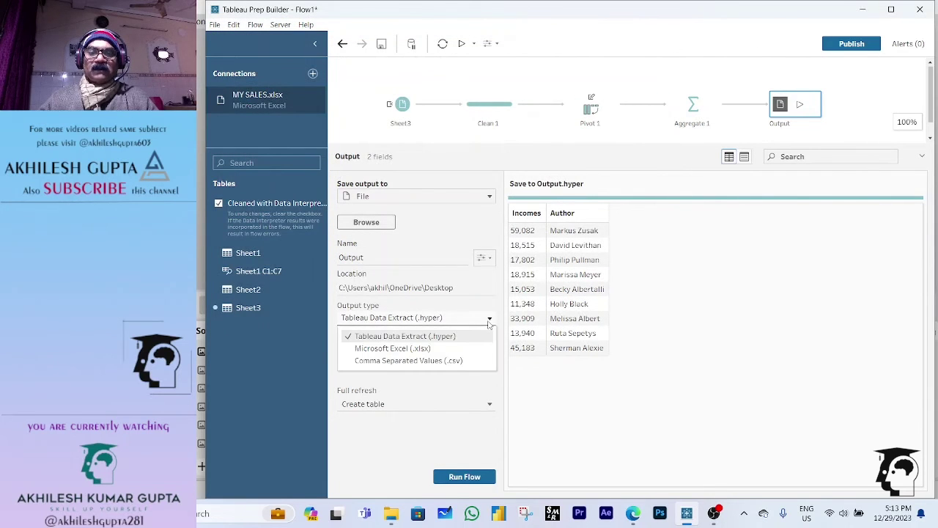
pyautogui.click(469, 362)
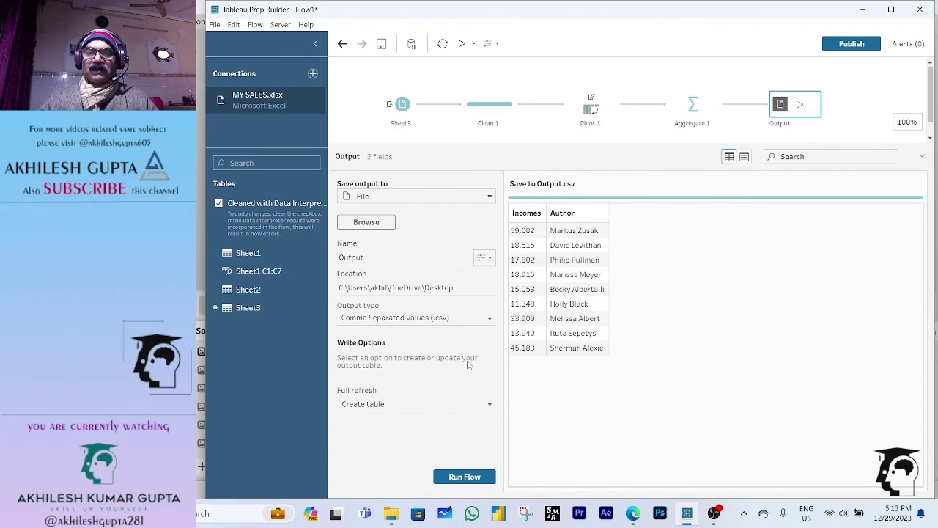
# Run the flow, replace the existing Output.csv on the Desktop, and dismiss the completion dialog
pyautogui.click(478, 482)
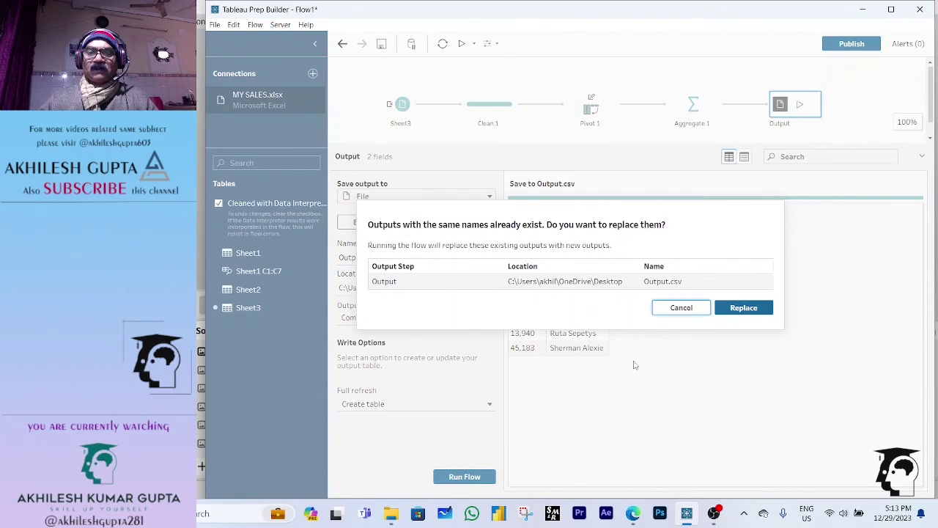
pyautogui.click(742, 309)
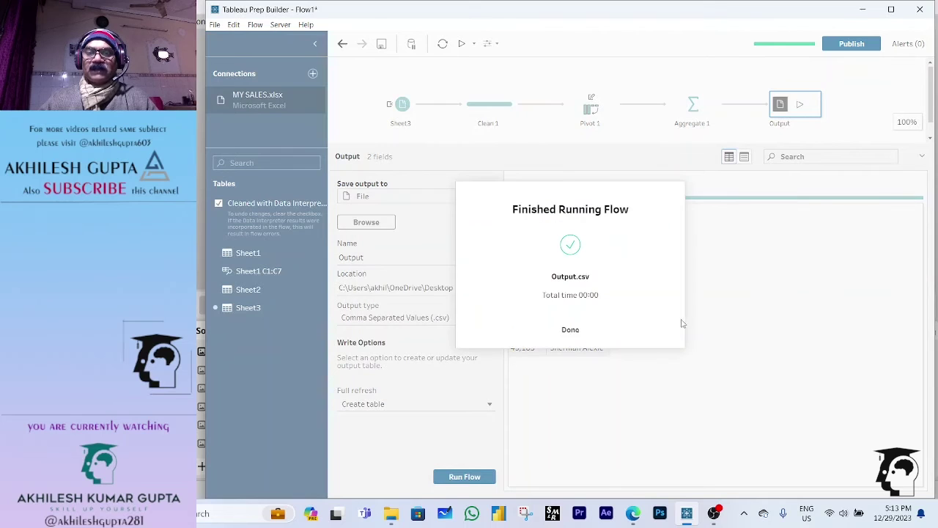
pyautogui.click(569, 331)
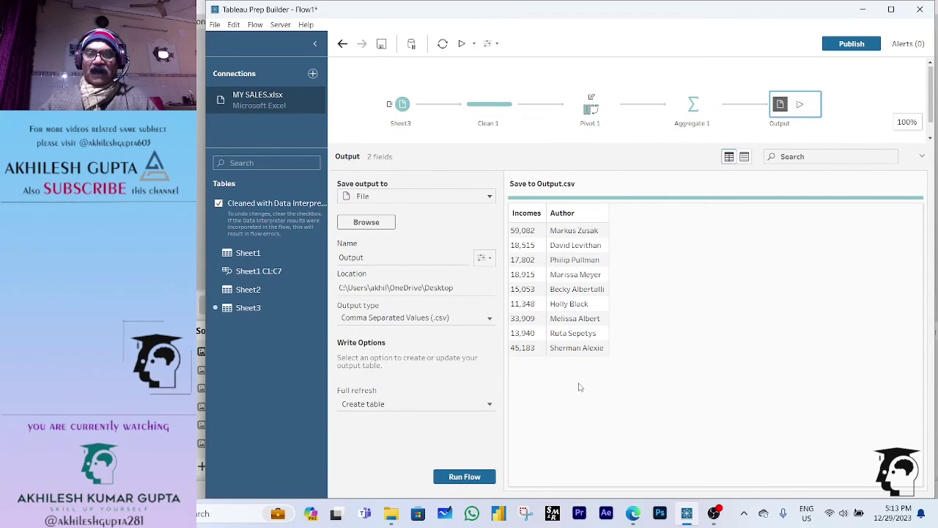
# Switch to File Explorer, open the Desktop's Output file in Excel, enlarge its window and fit column B to its contents
pyautogui.click(391, 515)
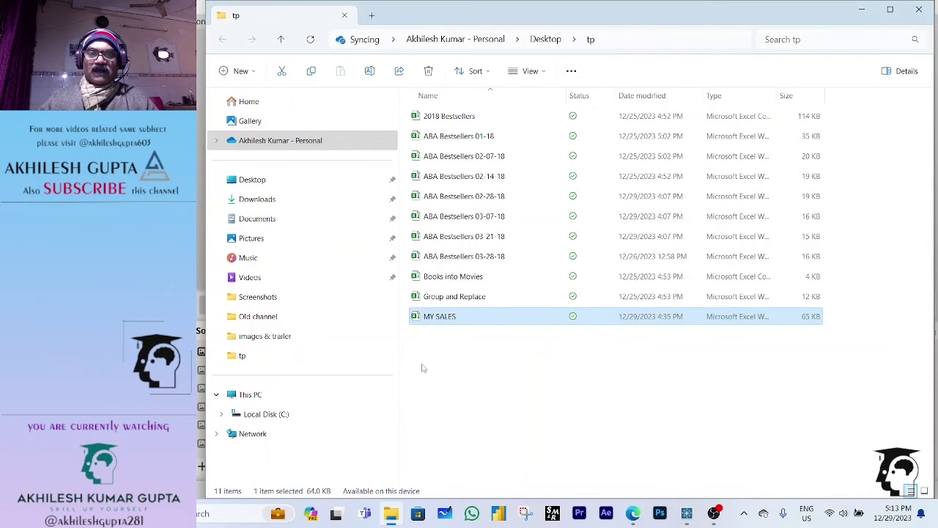
pyautogui.click(263, 182)
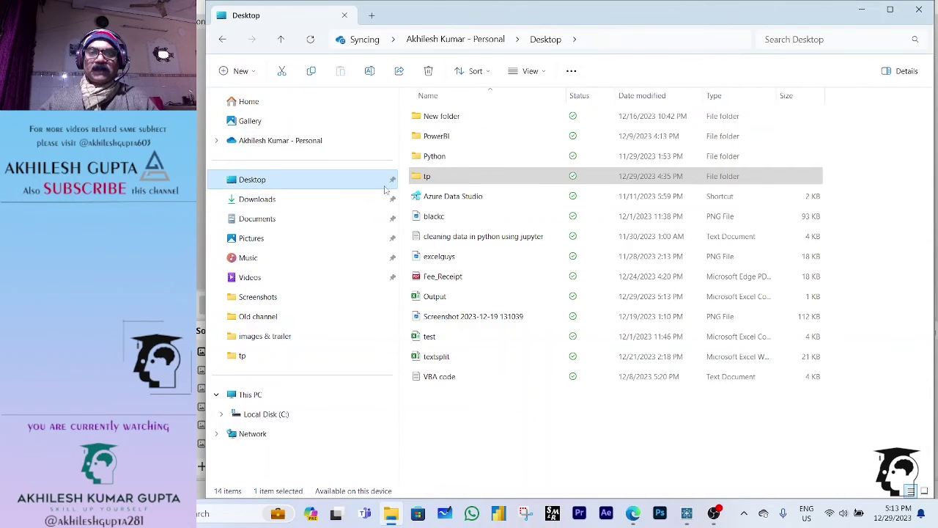
pyautogui.click(452, 300)
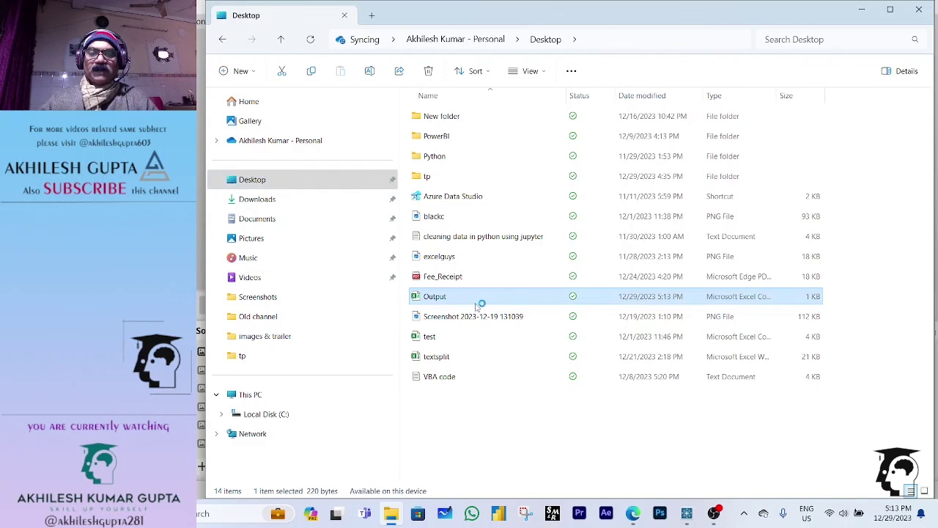
pyautogui.doubleClick(483, 302)
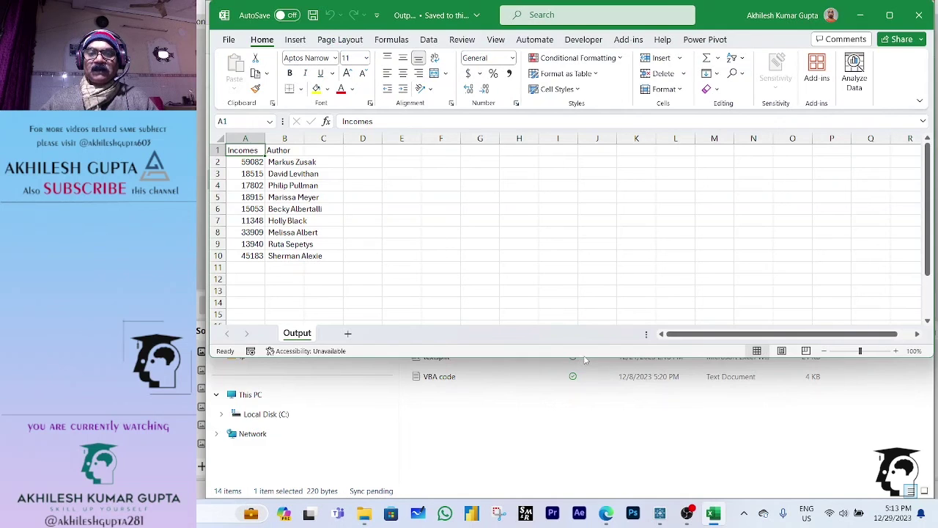
pyautogui.doubleClick(584, 357)
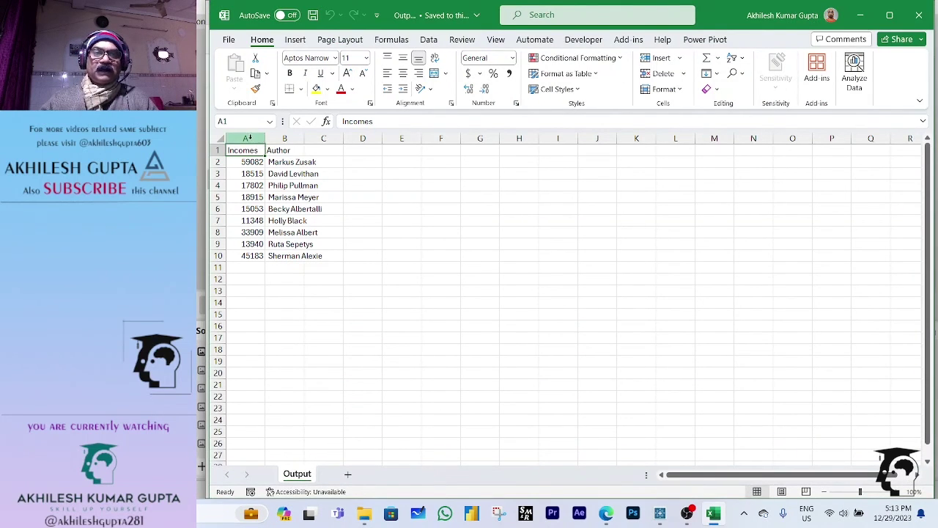
pyautogui.doubleClick(304, 136)
# Examine the Incomes and Author data in the exported Output sheet and return to Tableau Prep Builder
pyautogui.click(282, 134)
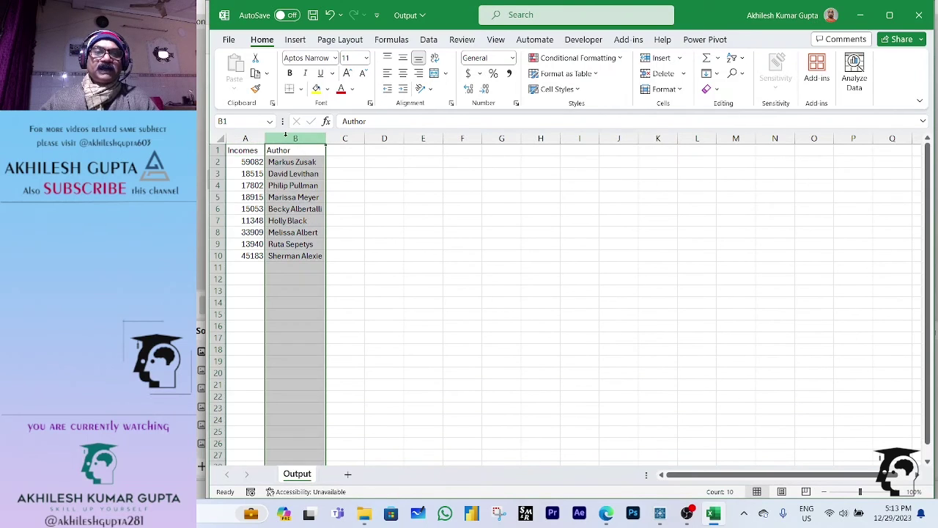
pyautogui.click(244, 158)
pyautogui.click(271, 158)
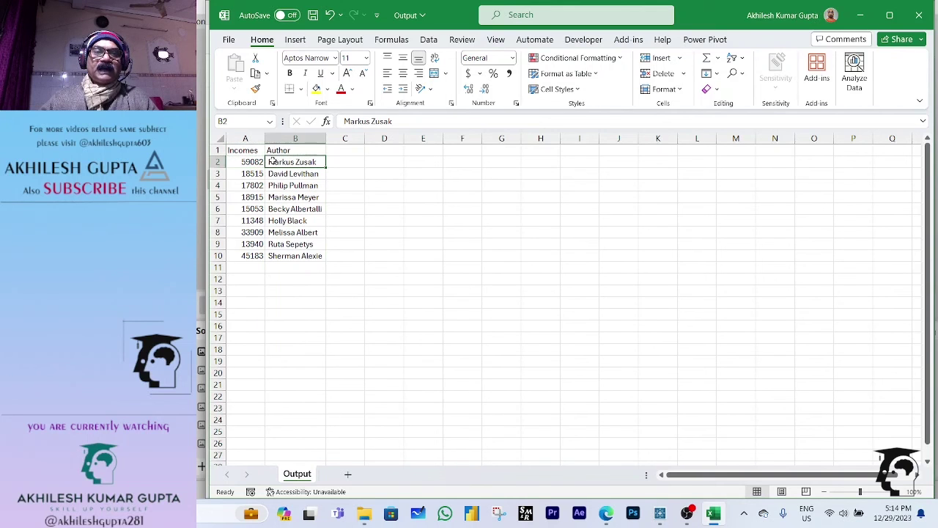
pyautogui.moveTo(238, 150); pyautogui.dragTo(300, 258)
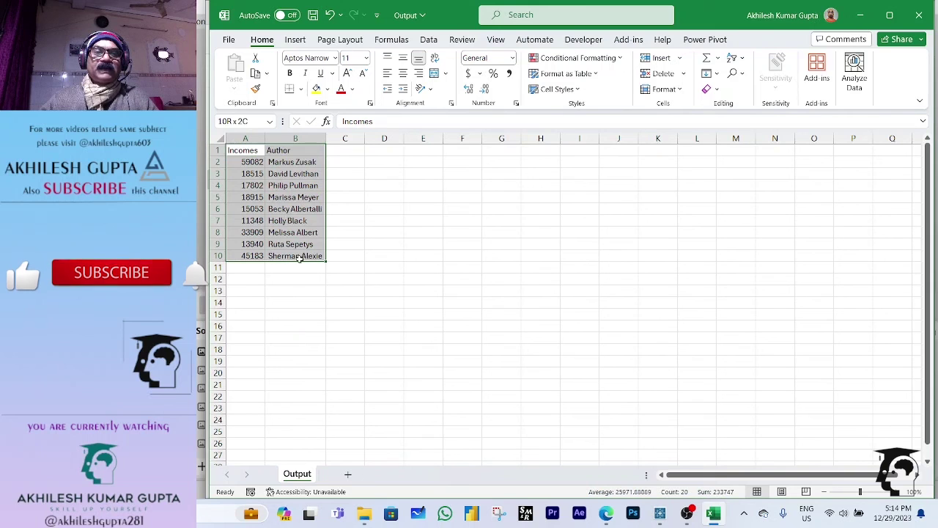
pyautogui.click(361, 268)
pyautogui.moveTo(239, 151); pyautogui.dragTo(304, 255)
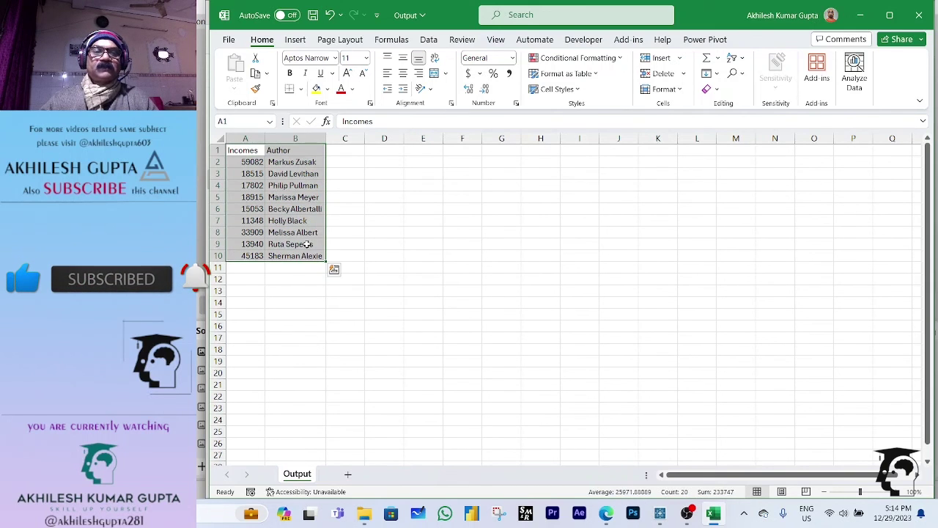
pyautogui.click(249, 137)
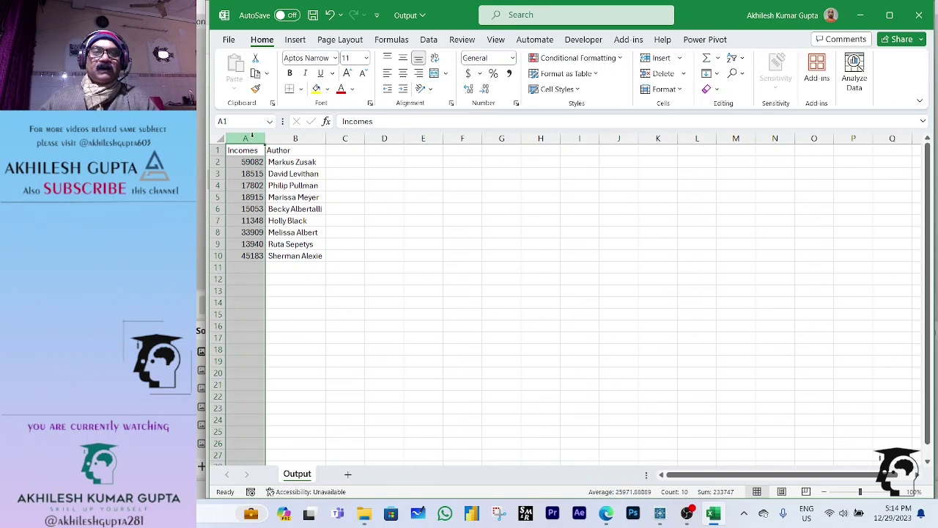
pyautogui.click(285, 137)
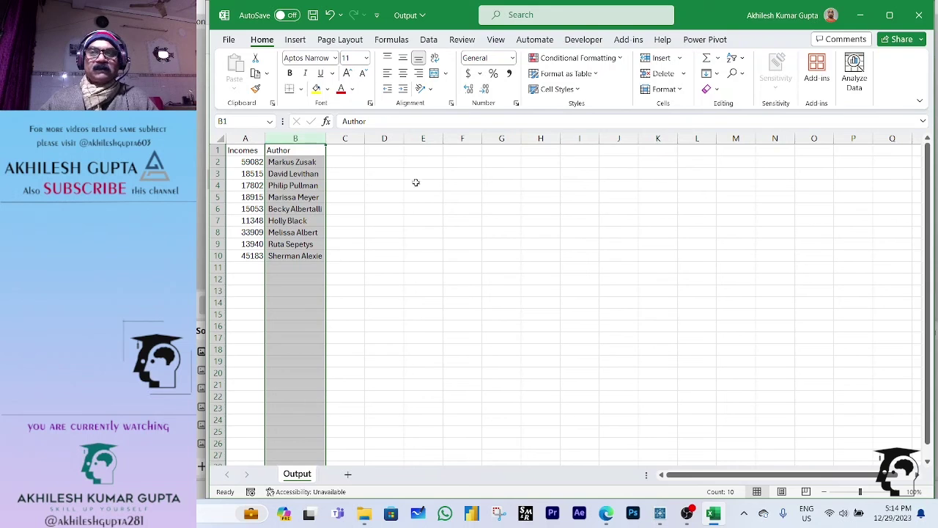
pyautogui.click(471, 221)
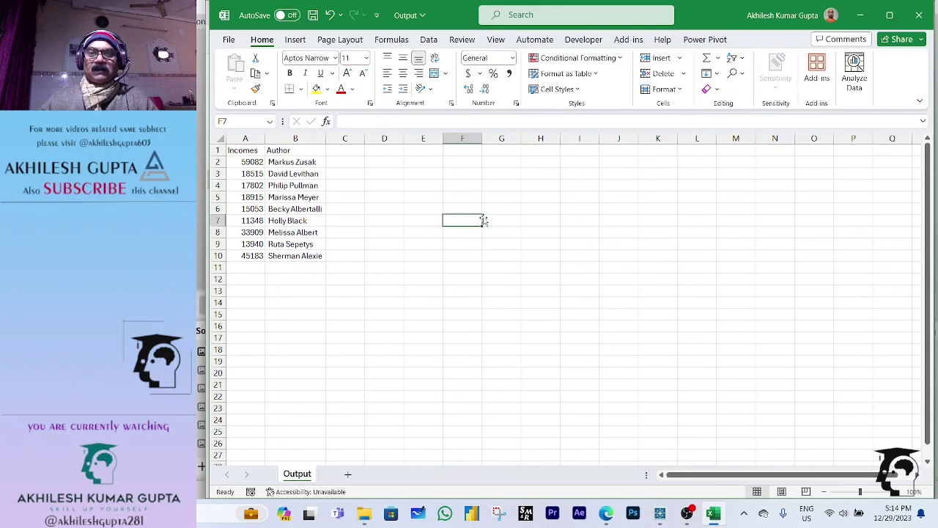
pyautogui.click(858, 16)
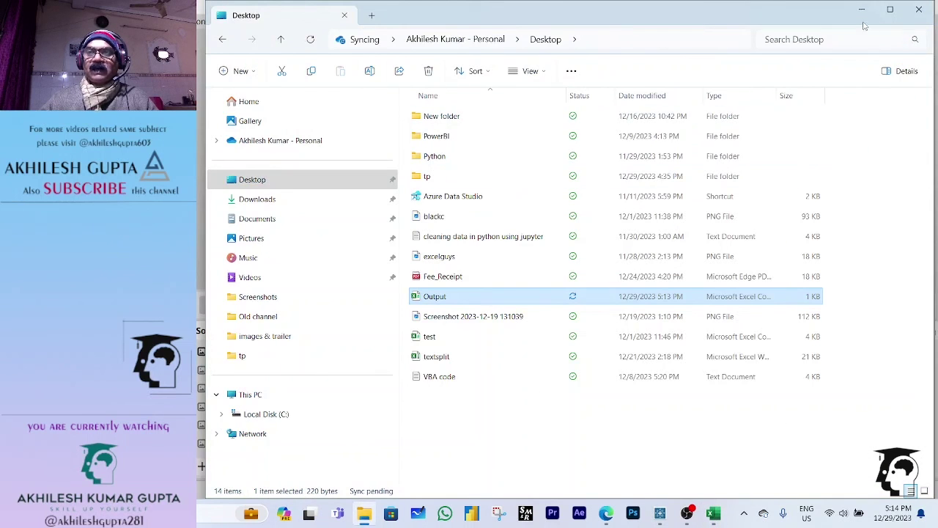
pyautogui.click(862, 10)
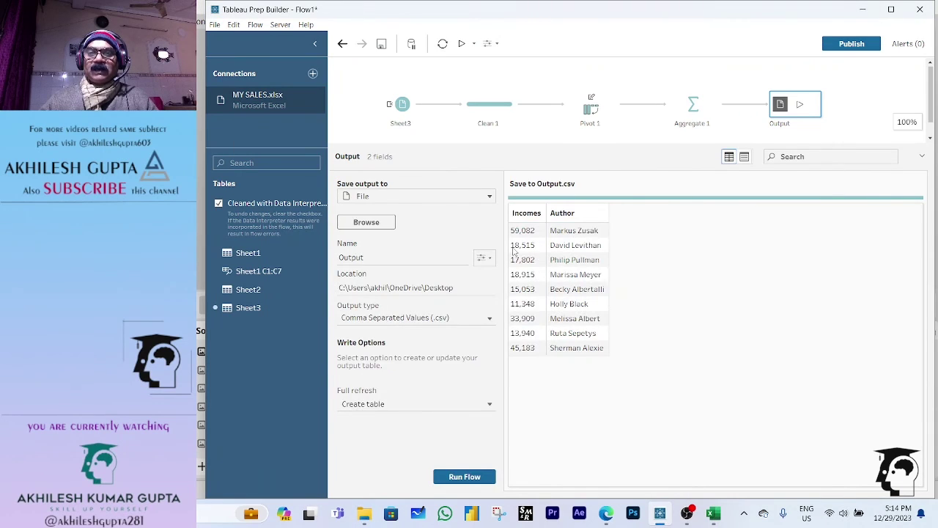